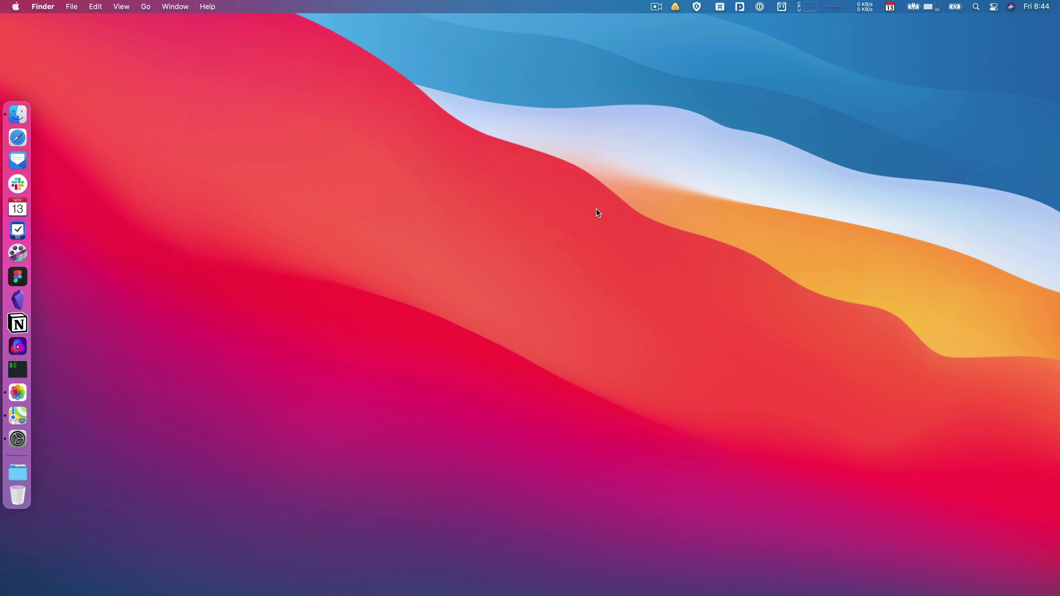
- In Desktop & Screen Saver, try the Big Sur, The Cliffs, The Desert and Solar Gradients dynamic wallpapers
left_click(17, 439)
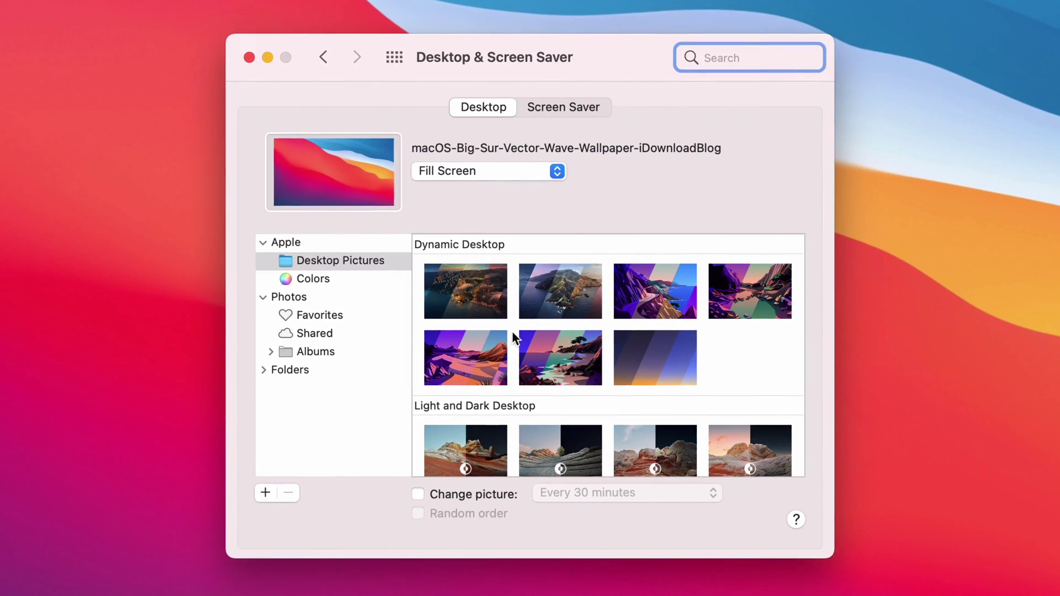
left_click(471, 284)
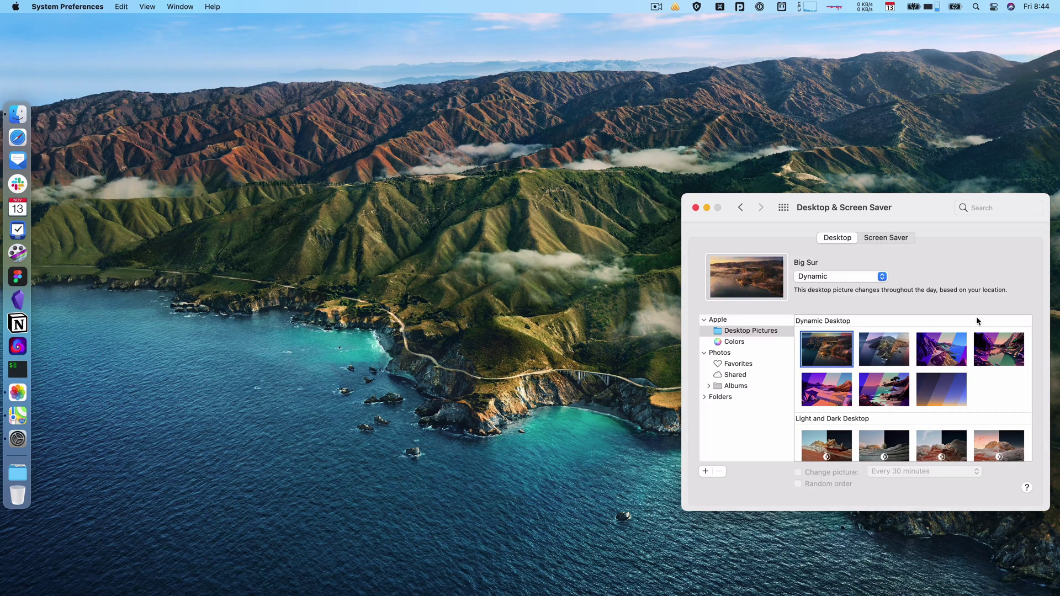
left_click(939, 353)
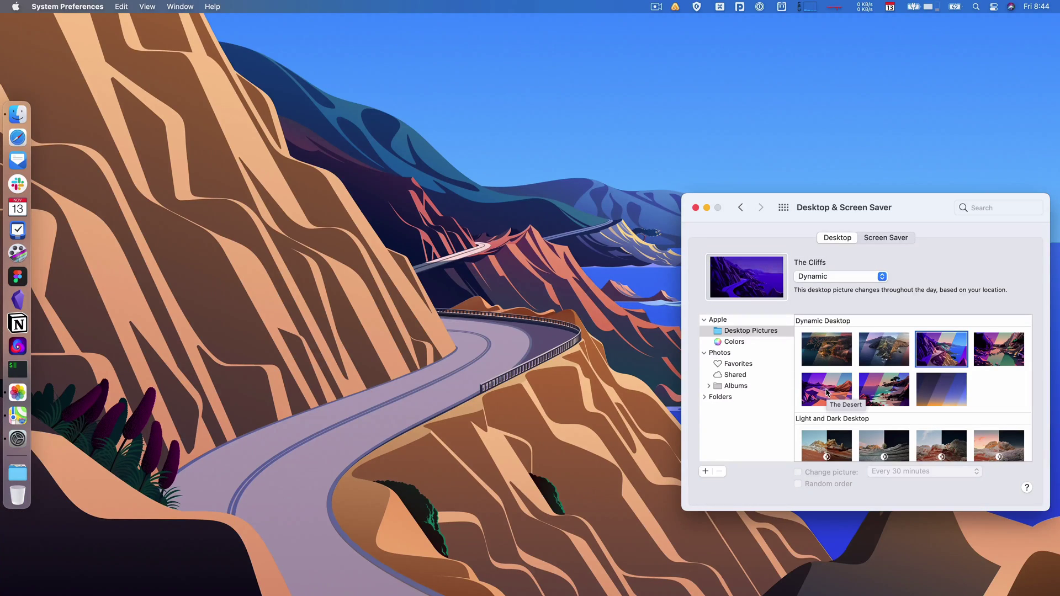
left_click(827, 392)
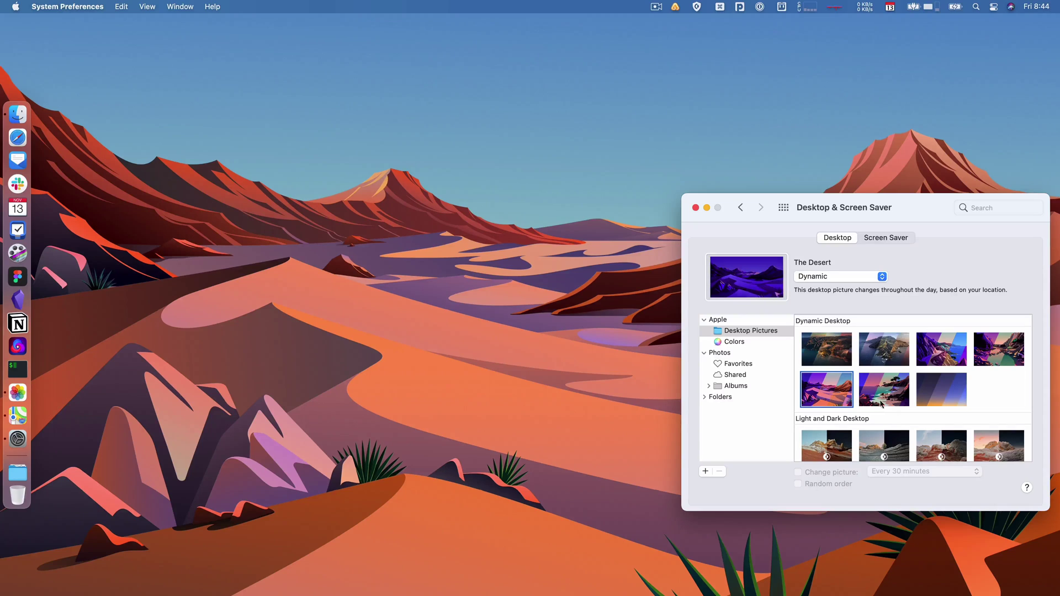
left_click(950, 388)
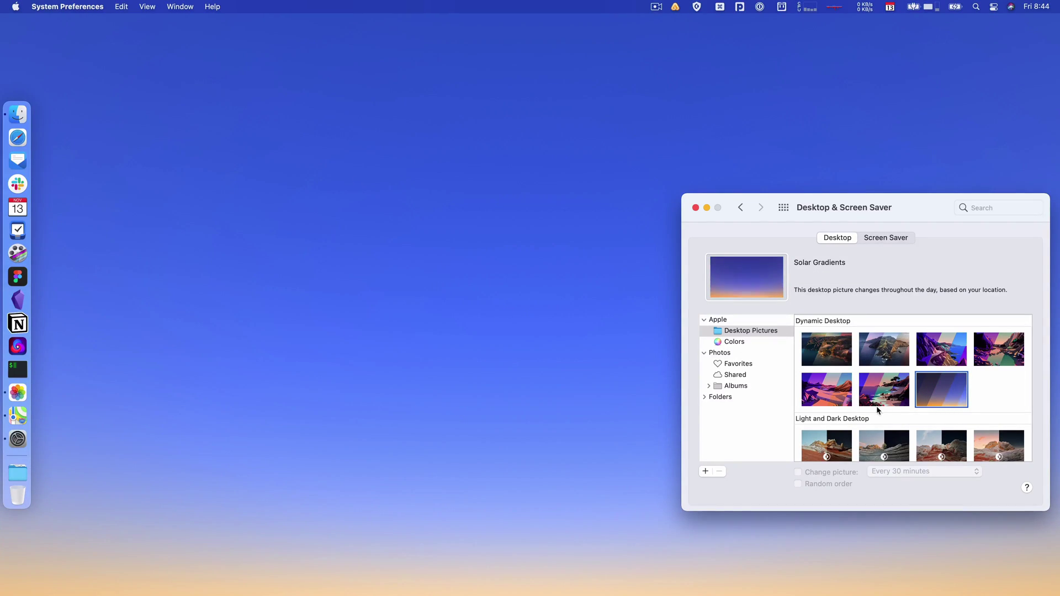
- Try the Peak wallpaper, then settle on Dome from Light and Dark Desktop
scroll(911, 360, "down", 3)
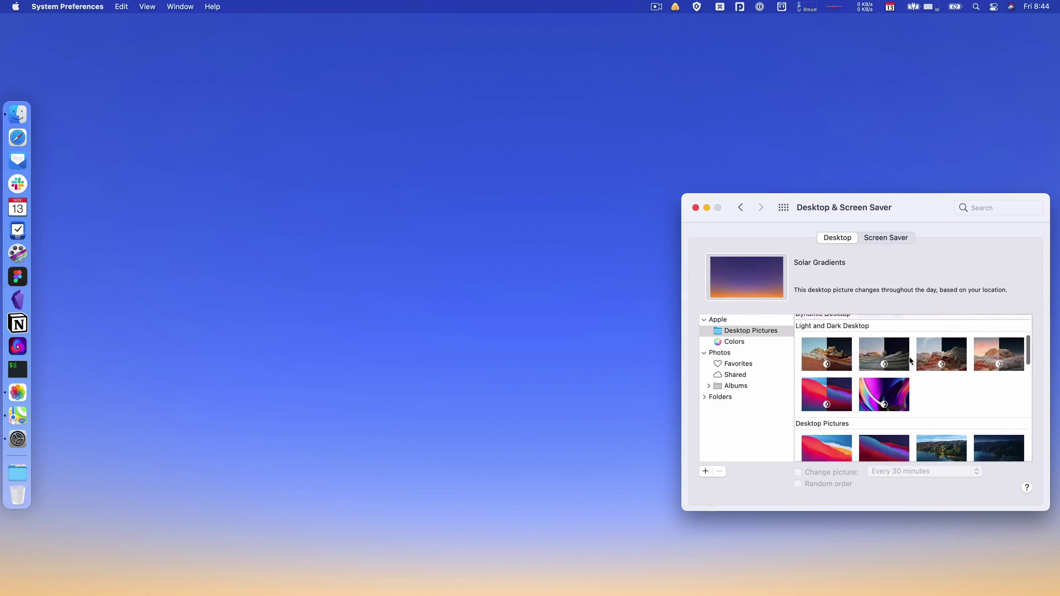
scroll(911, 360, "up", 2)
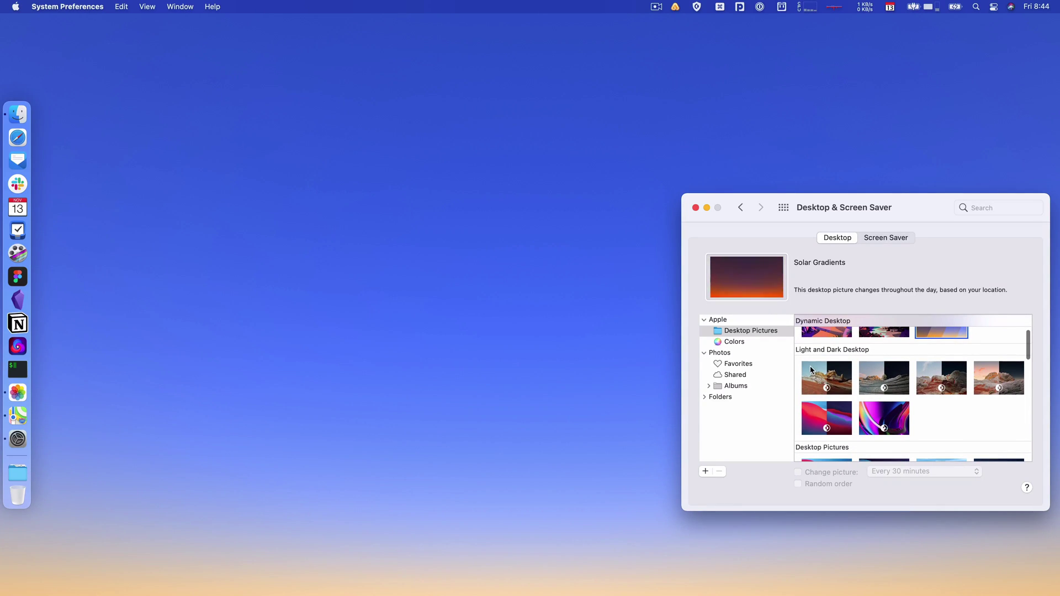
left_click(821, 368)
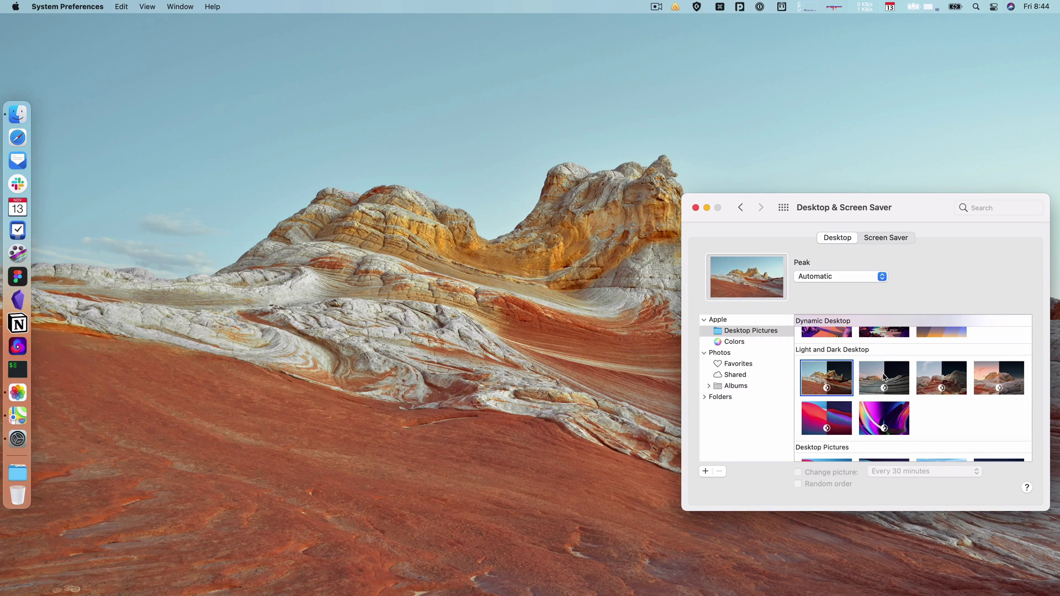
left_click(983, 379)
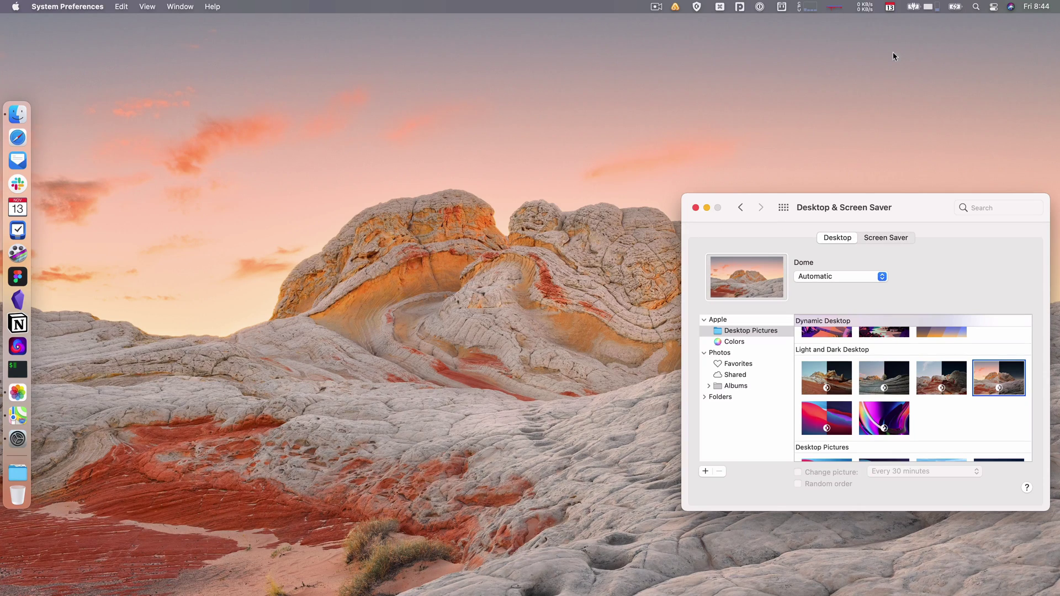
left_click(993, 6)
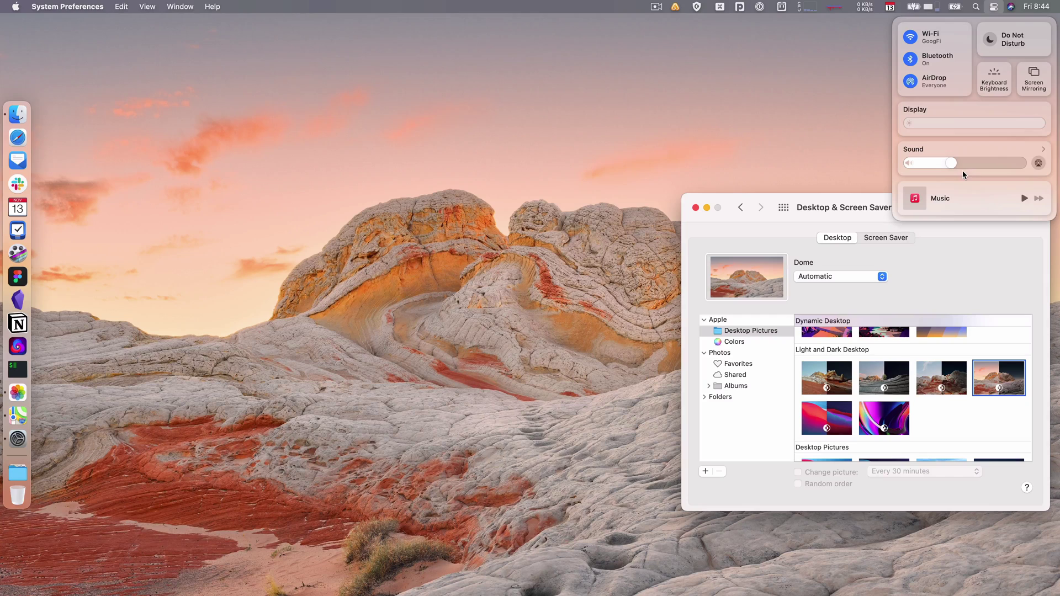
- Turn on Dark Mode from Control Center's Display controls, then switch back to light appearance
left_click(994, 111)
left_click(929, 65)
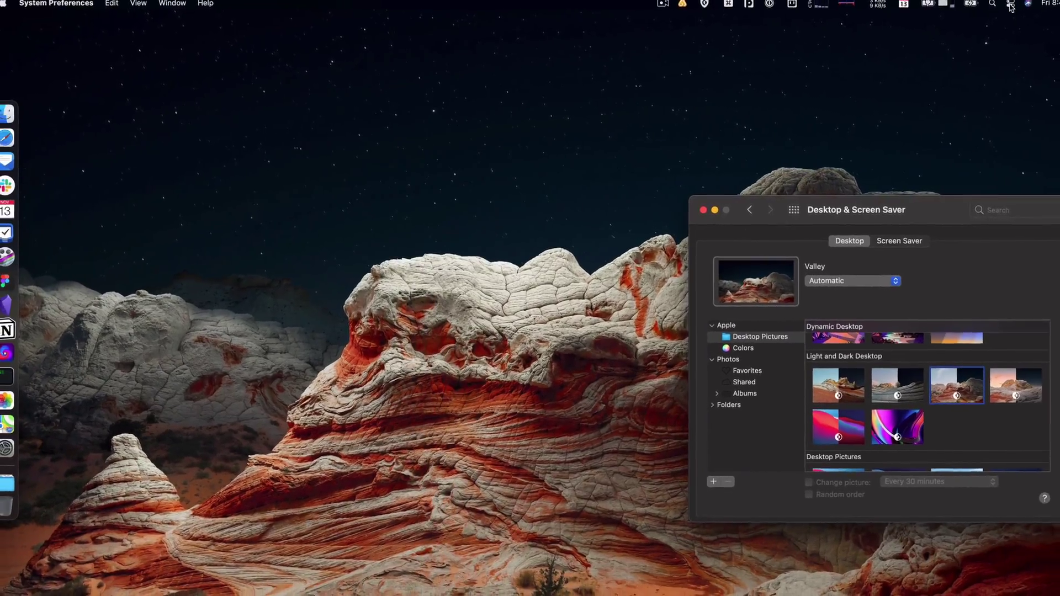
left_click(1010, 5)
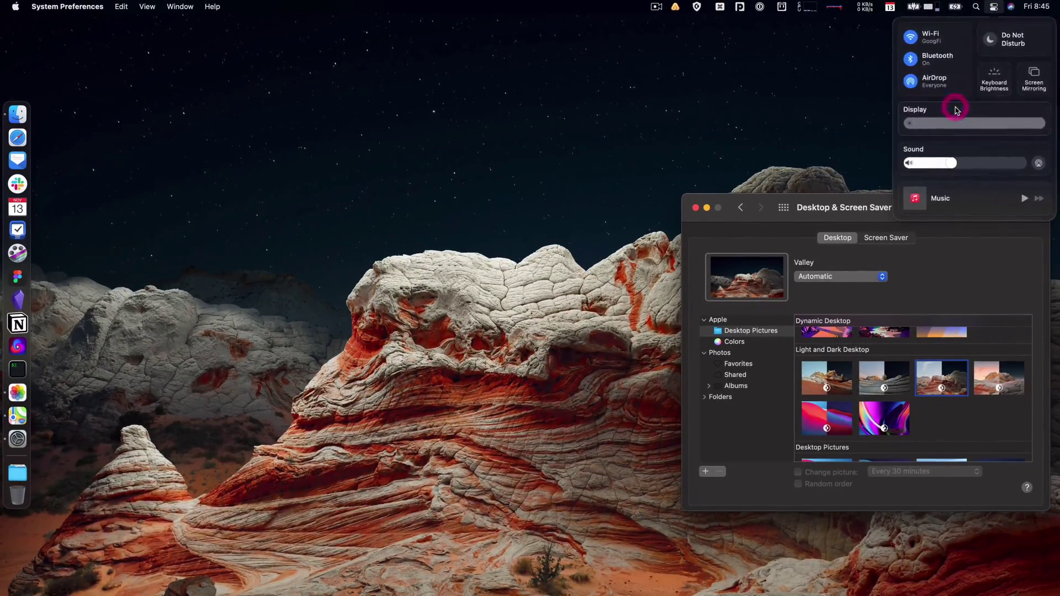
left_click(969, 106)
left_click(929, 67)
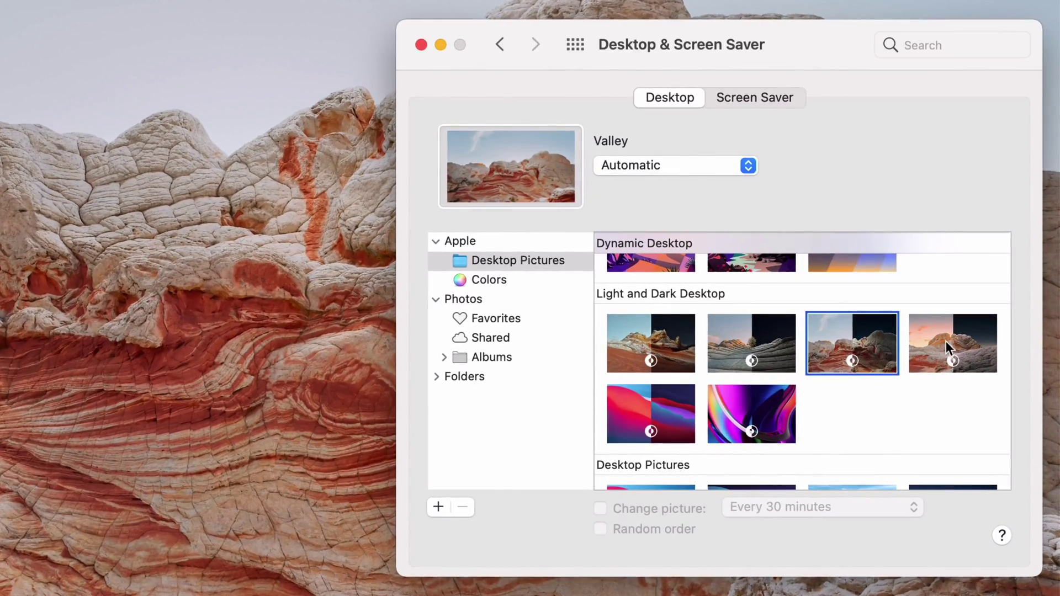
- Set the desktop wallpaper to Big Sur Graphic and scroll through the wallpaper list
left_click(663, 398)
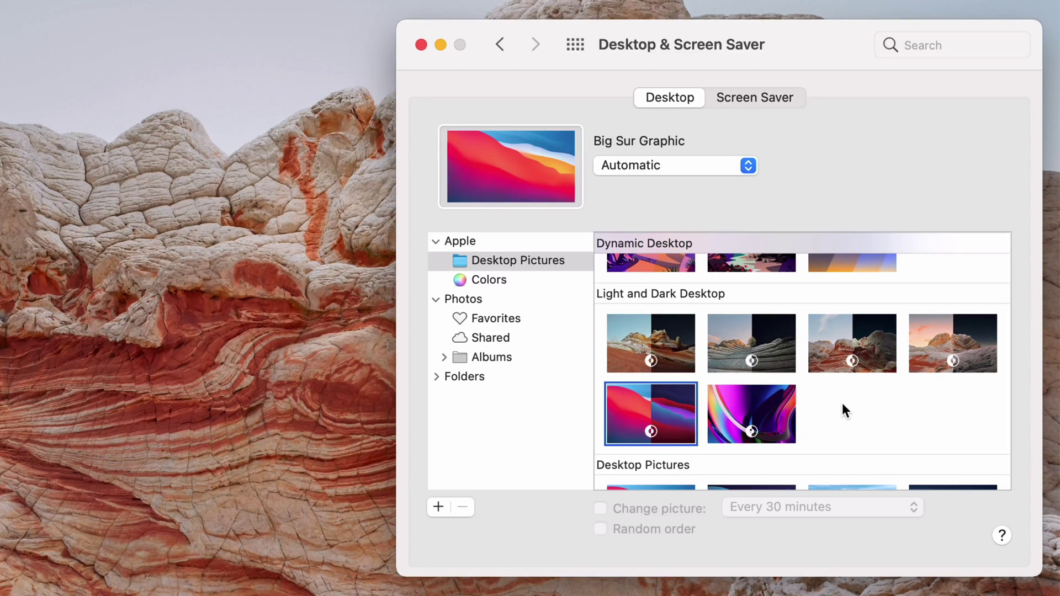
scroll(798, 395, "down", 8)
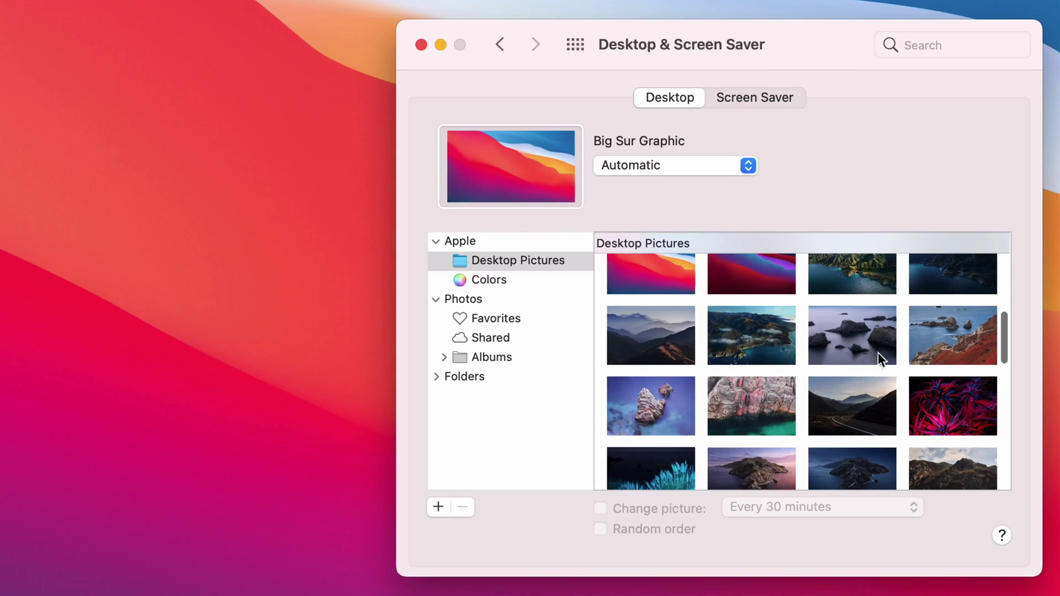
scroll(735, 419, "down", 5)
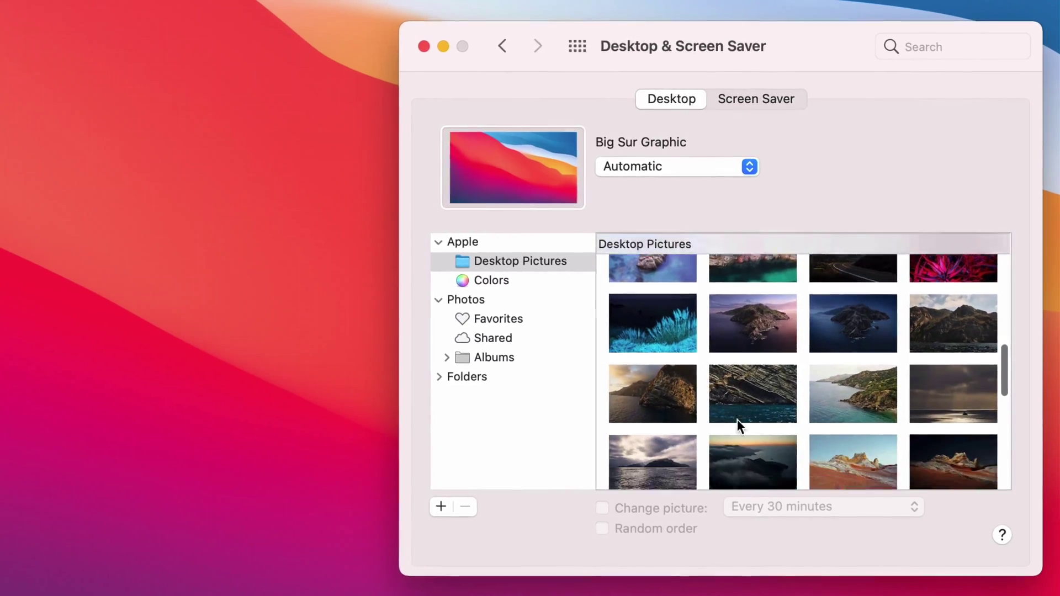
scroll(737, 419, "down", 10)
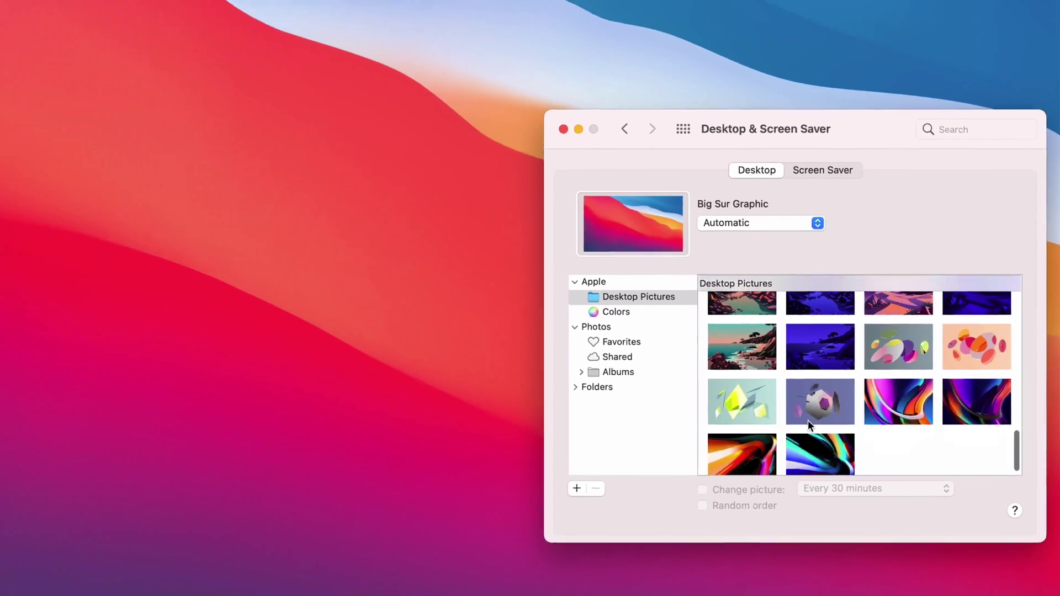
scroll(808, 425, "up", 15)
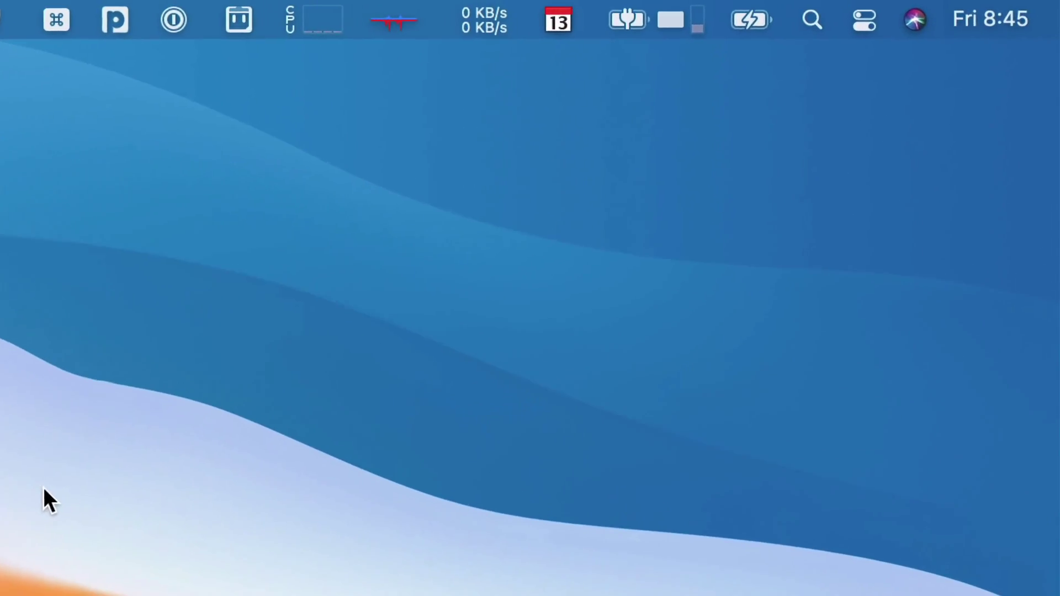
- Open Control Center and drag the Sound slider to about half volume
left_click(862, 24)
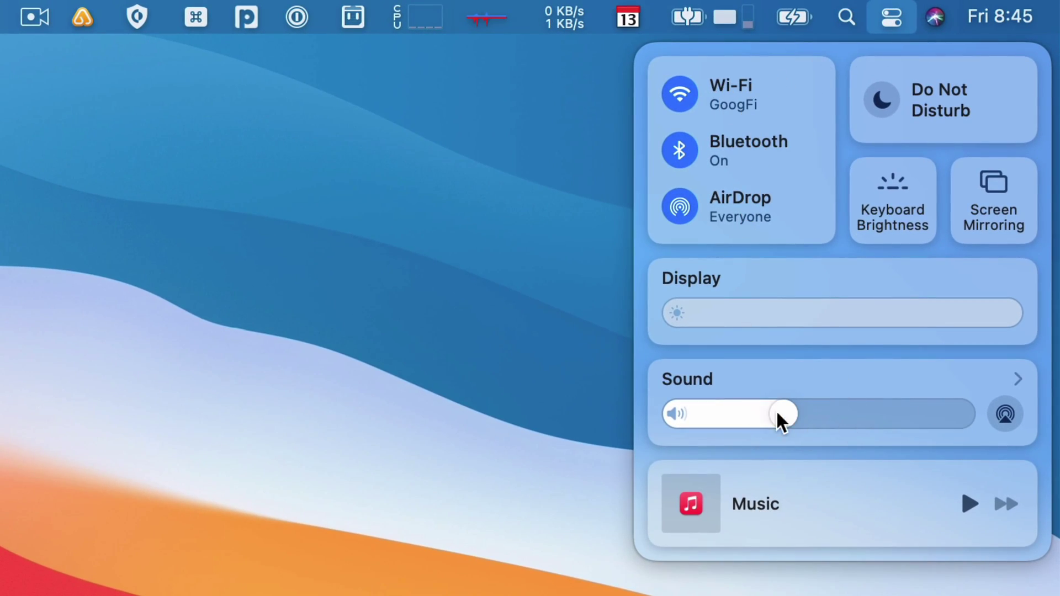
scroll(777, 409, "up", 5)
scroll(777, 410, "down", 7)
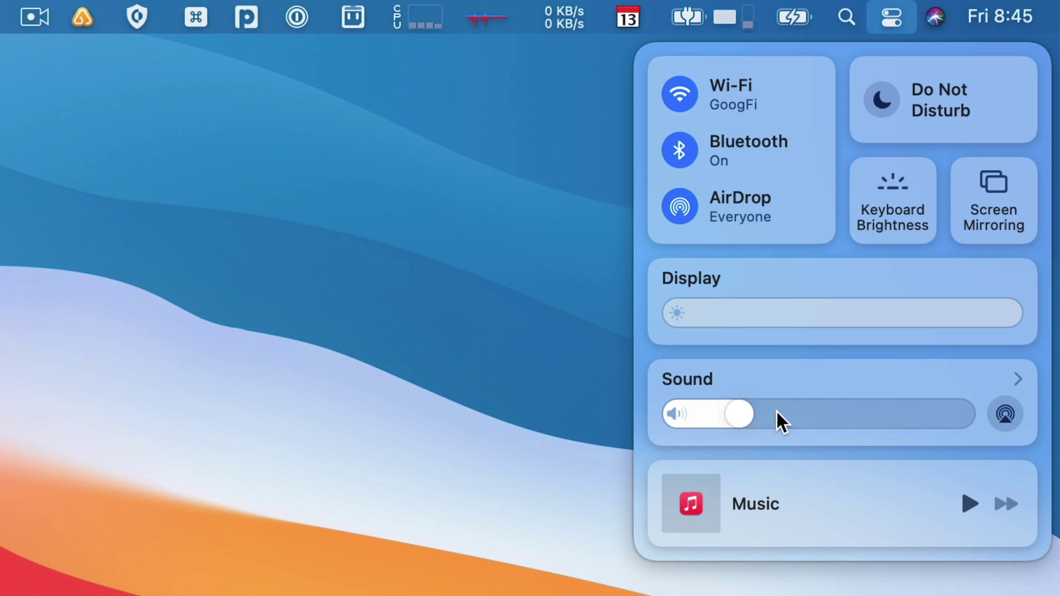
scroll(776, 410, "up", 3)
scroll(776, 409, "down", 1)
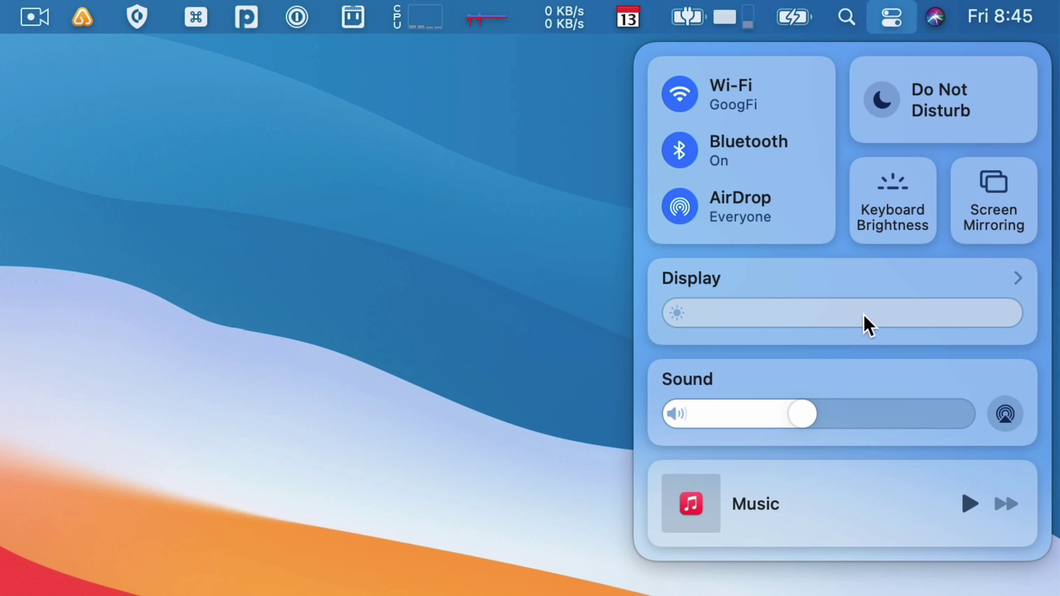
mouse_move(793, 413)
left_mouse_down()
mouse_move(899, 406)
mouse_move(796, 416)
left_mouse_up()
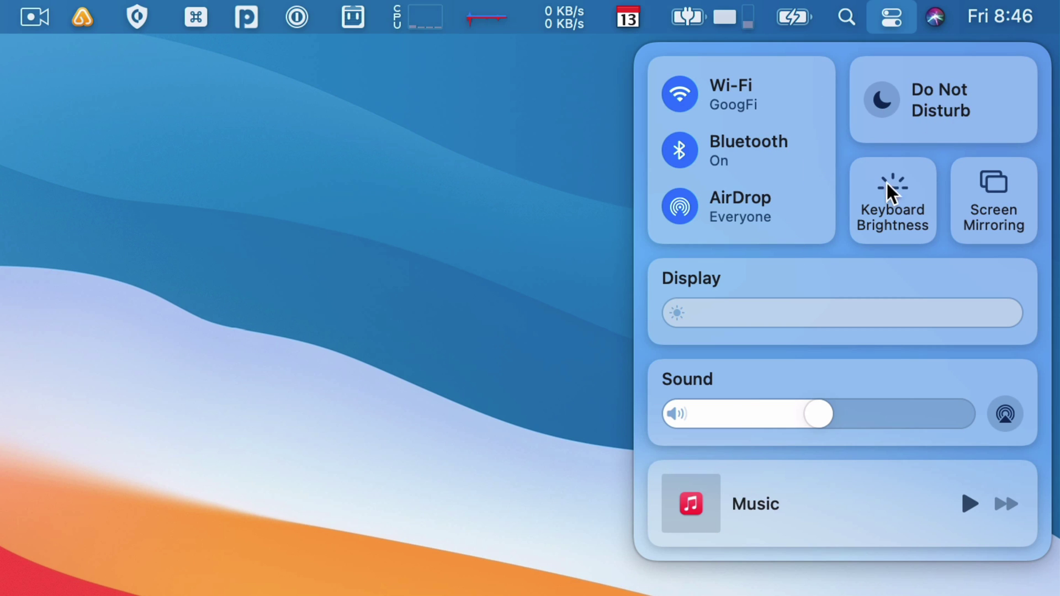
left_click(989, 97)
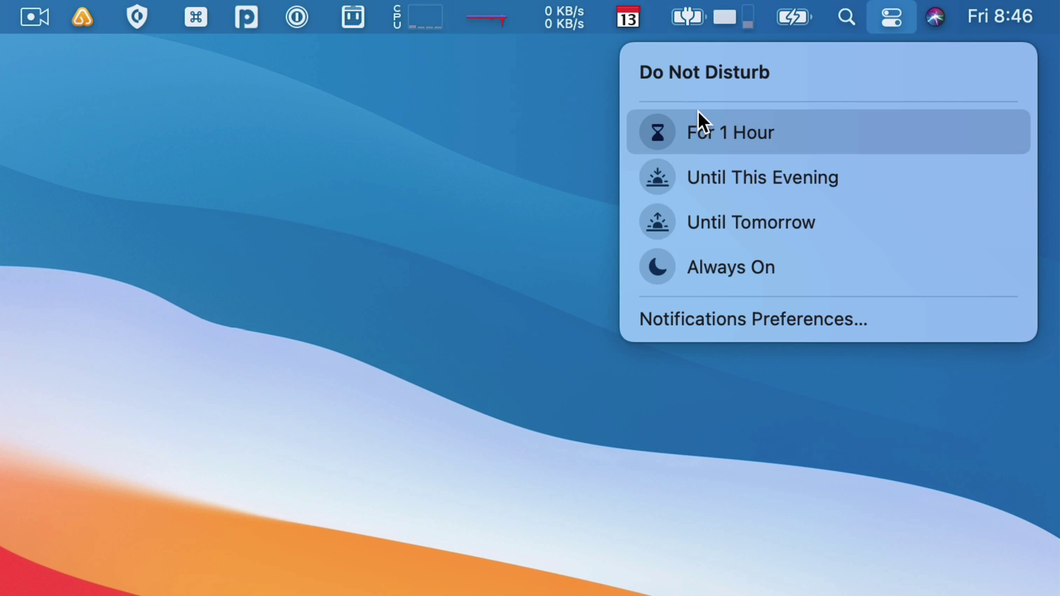
left_click(717, 133)
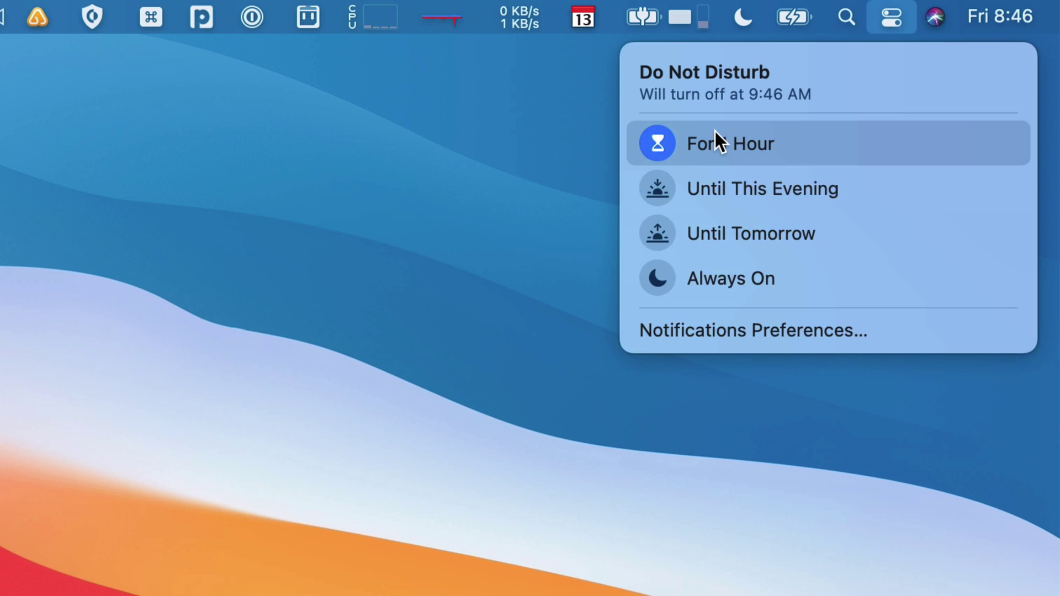
left_click(714, 133)
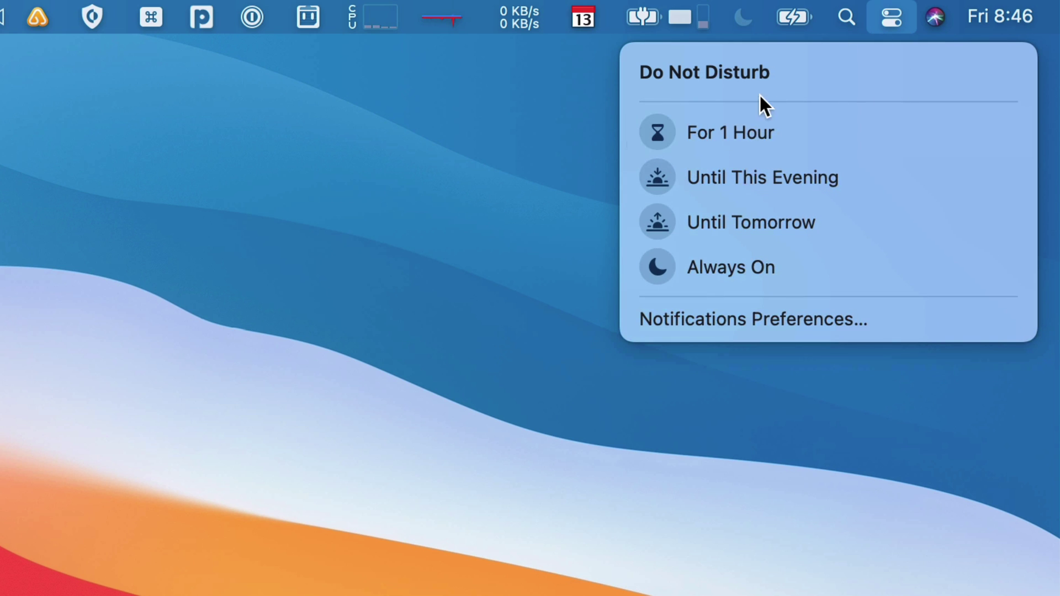
left_click(756, 70)
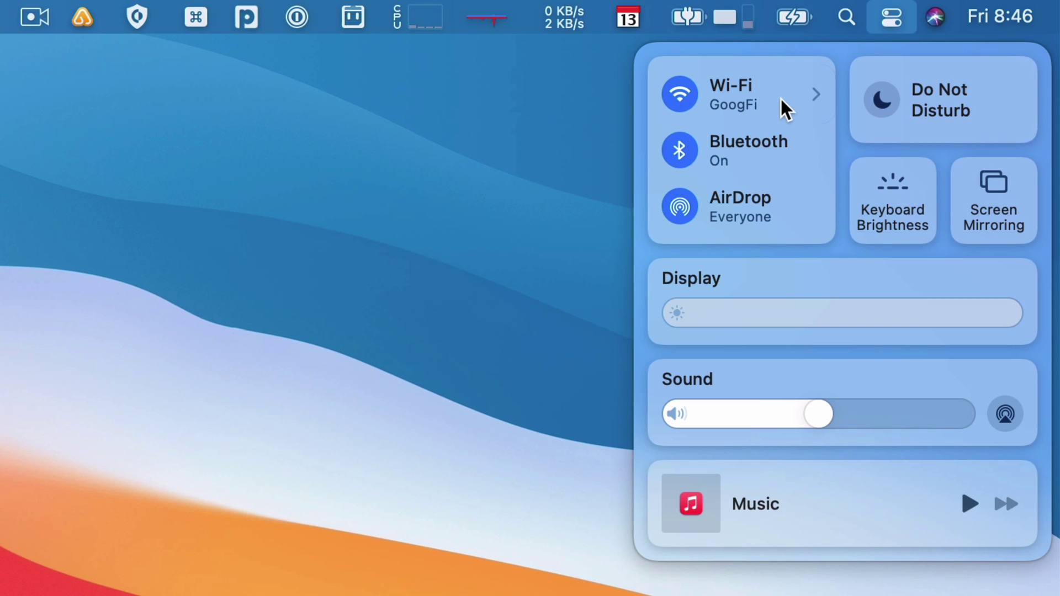
left_click(810, 88)
left_click(677, 71)
left_click(816, 150)
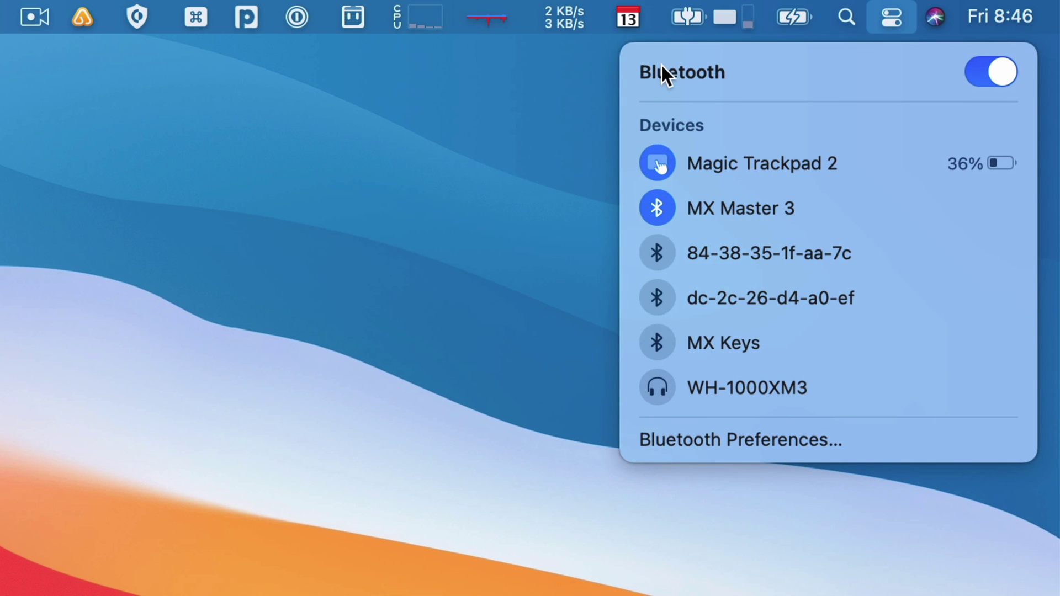
left_click(676, 71)
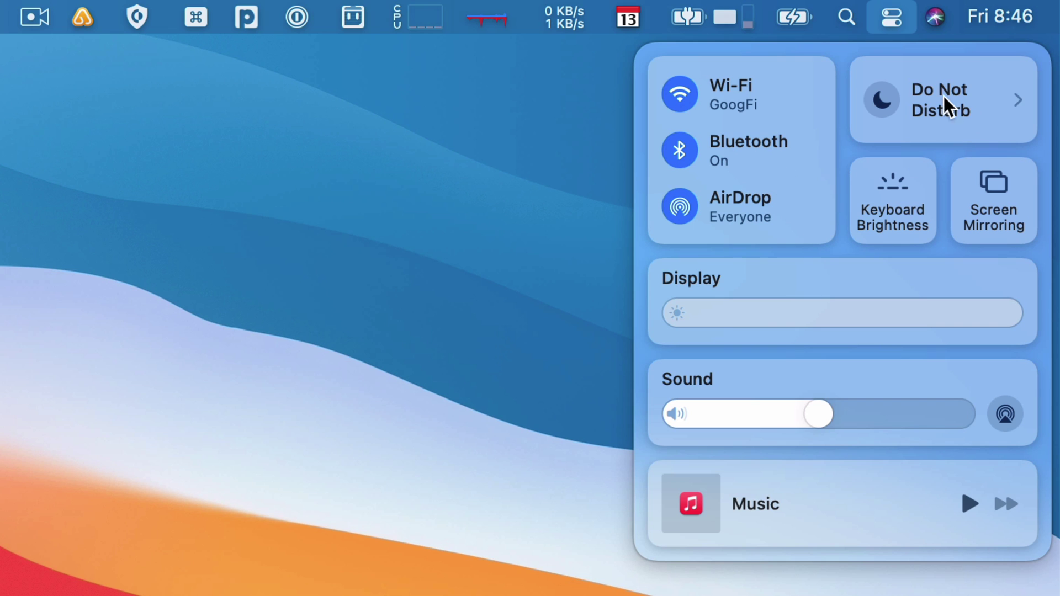
- Drag the Do Not Disturb tile from Control Center into the menu bar
left_click(892, 18)
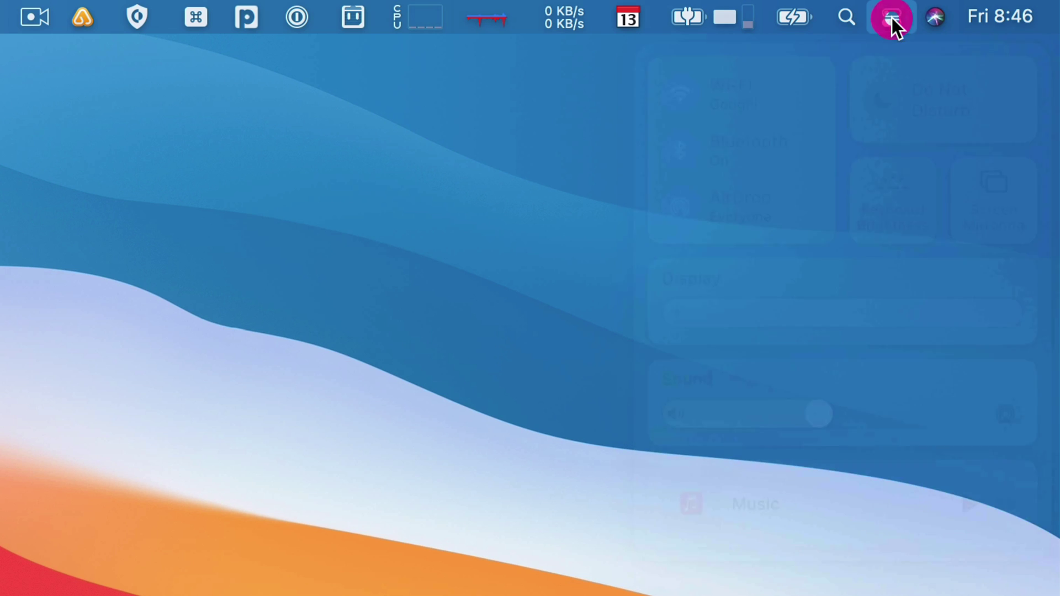
left_click(892, 16)
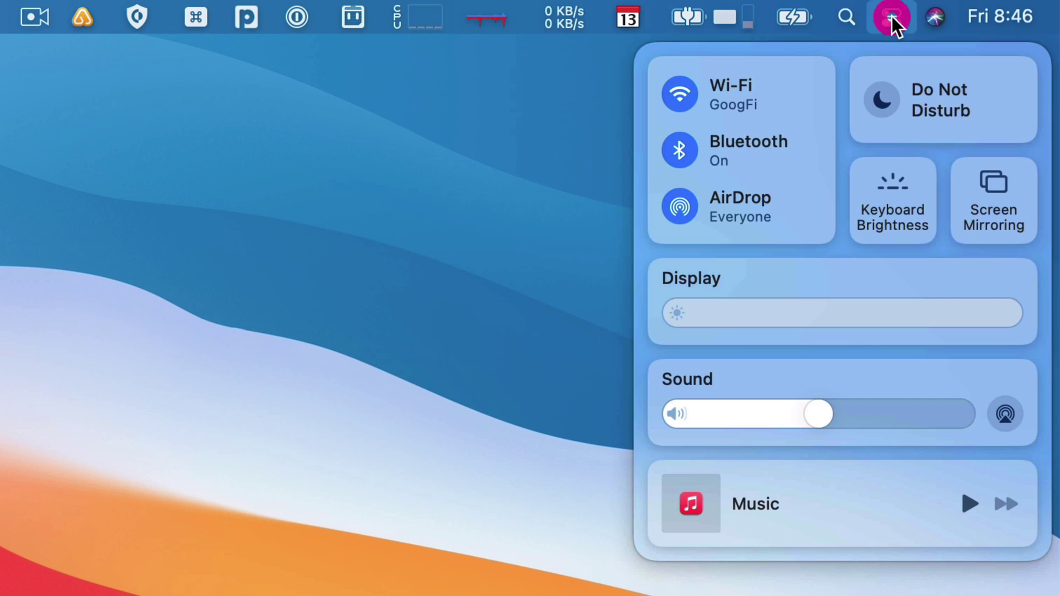
left_click(1006, 102)
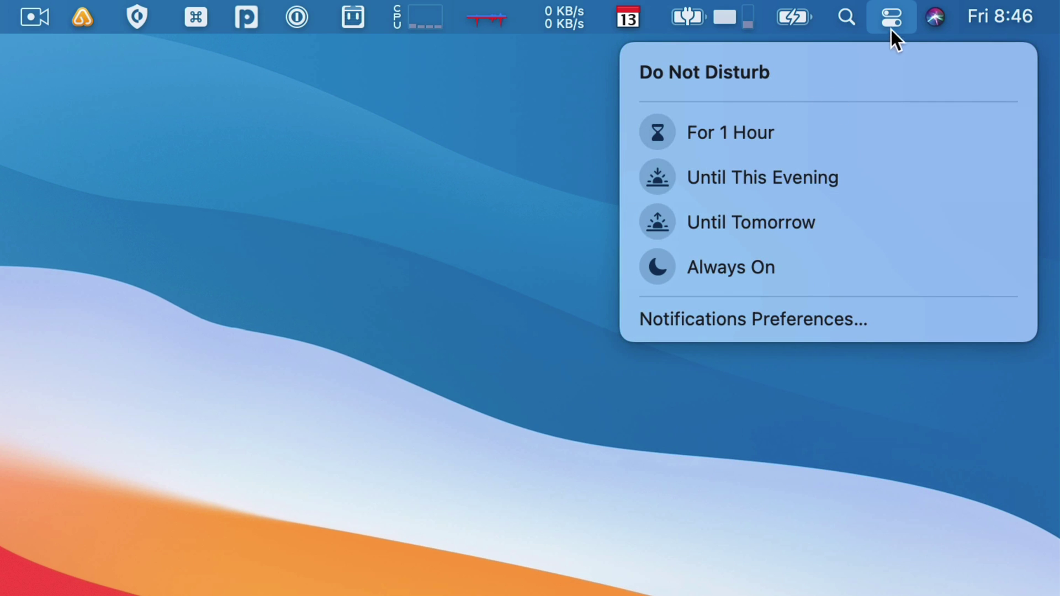
left_click(899, 13)
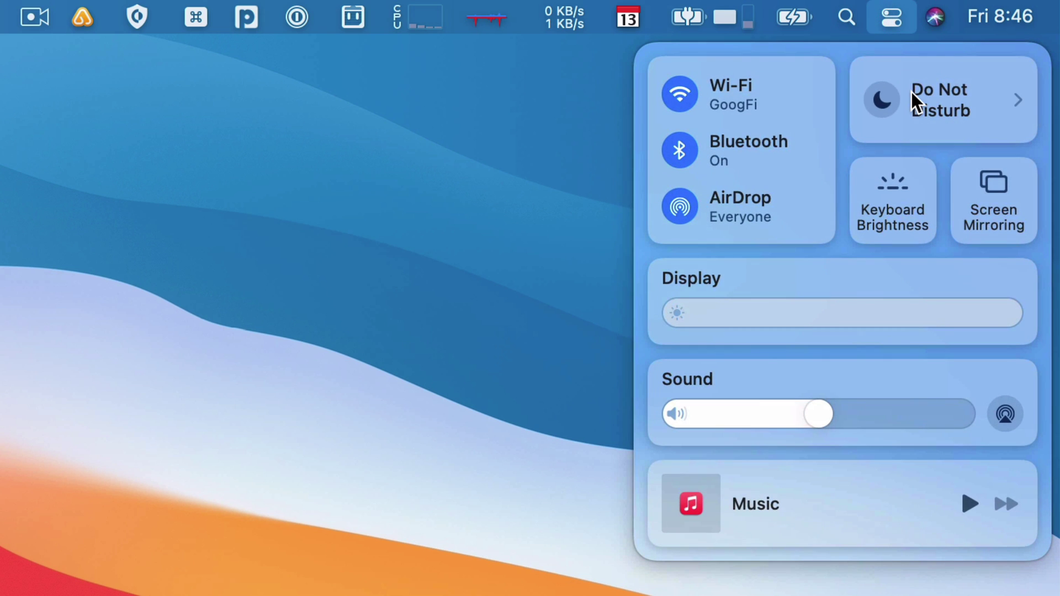
left_click_drag(912, 94, 813, 19)
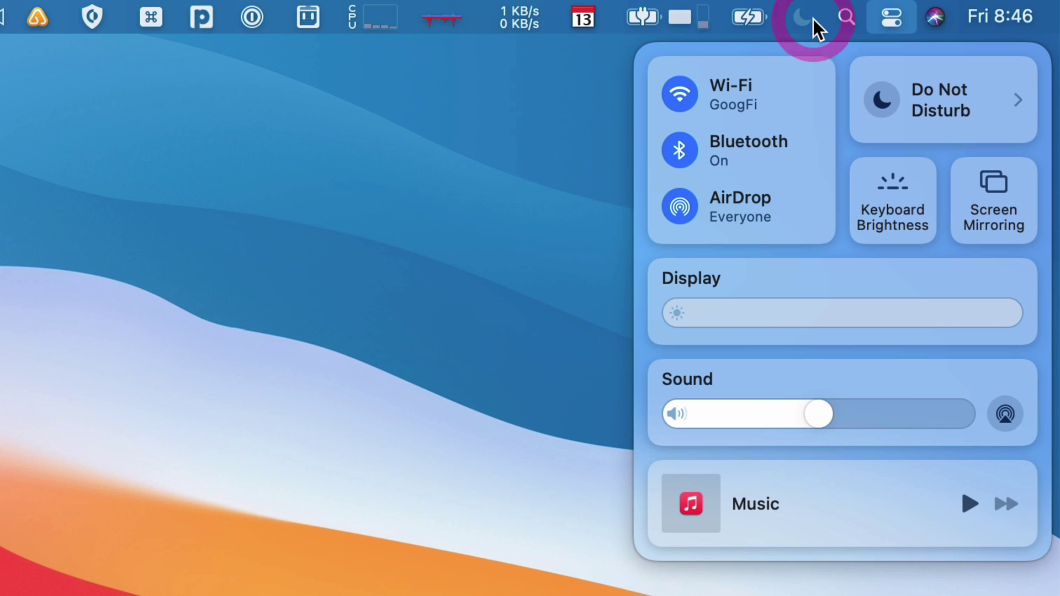
left_click(530, 152)
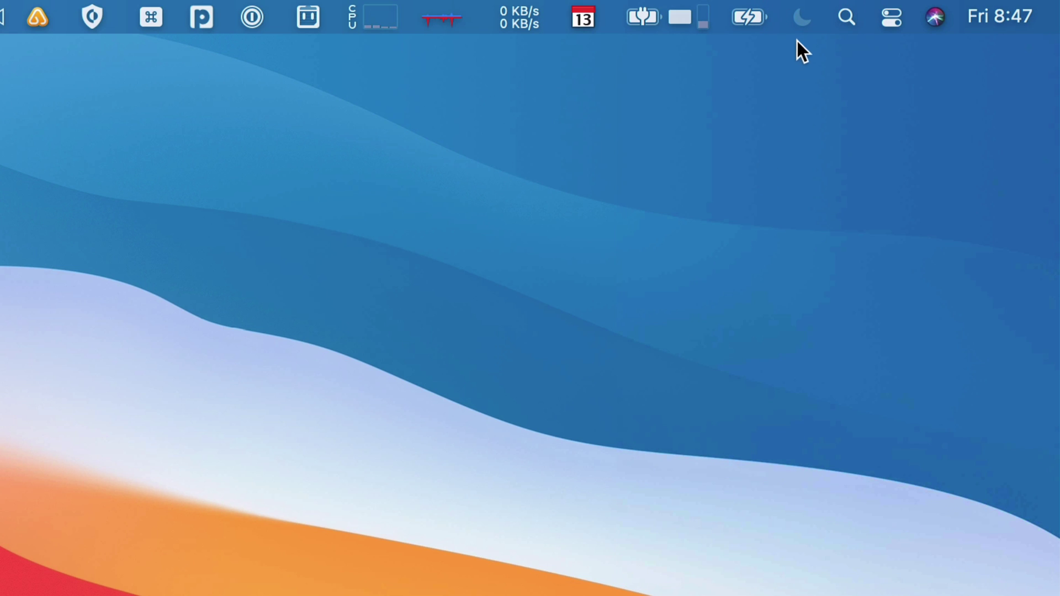
- Turn on Do Not Disturb For 1 Hour from the menu-bar moon icon, then switch it off again
left_click(801, 23)
left_click(731, 120)
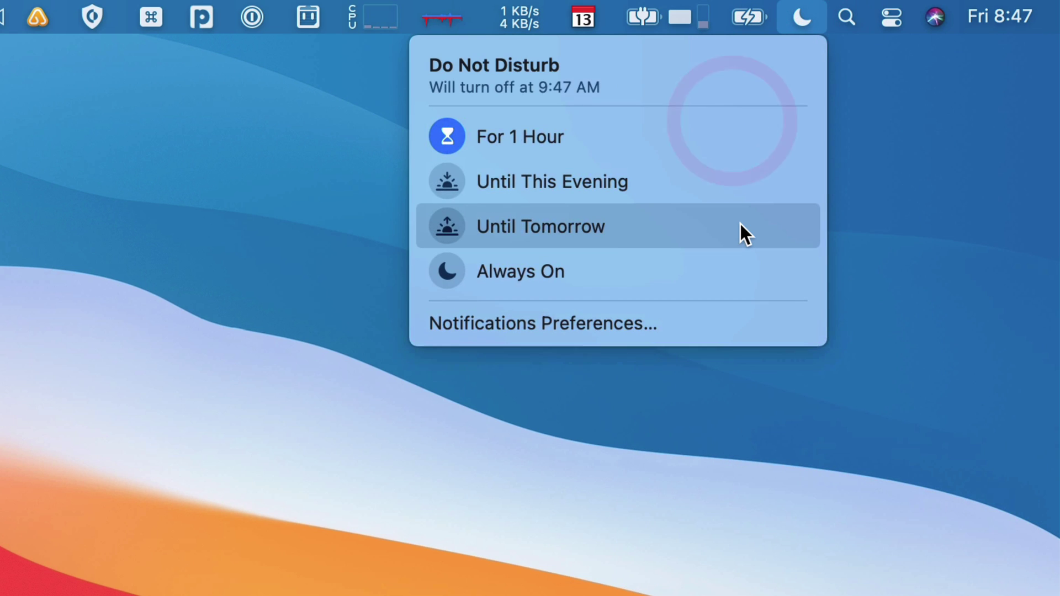
left_click(849, 257)
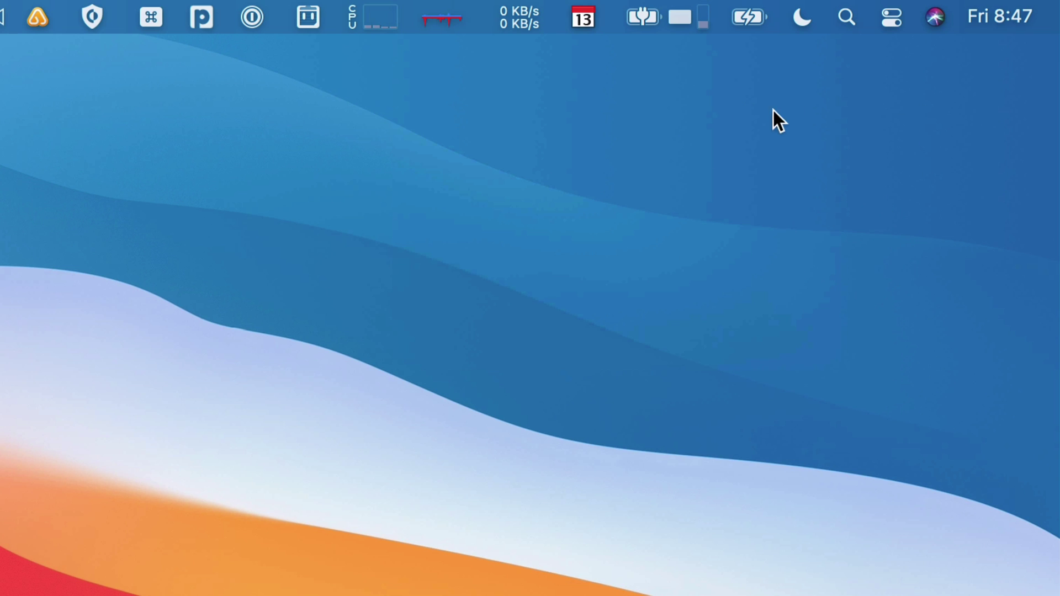
left_click(802, 21)
left_click(671, 132)
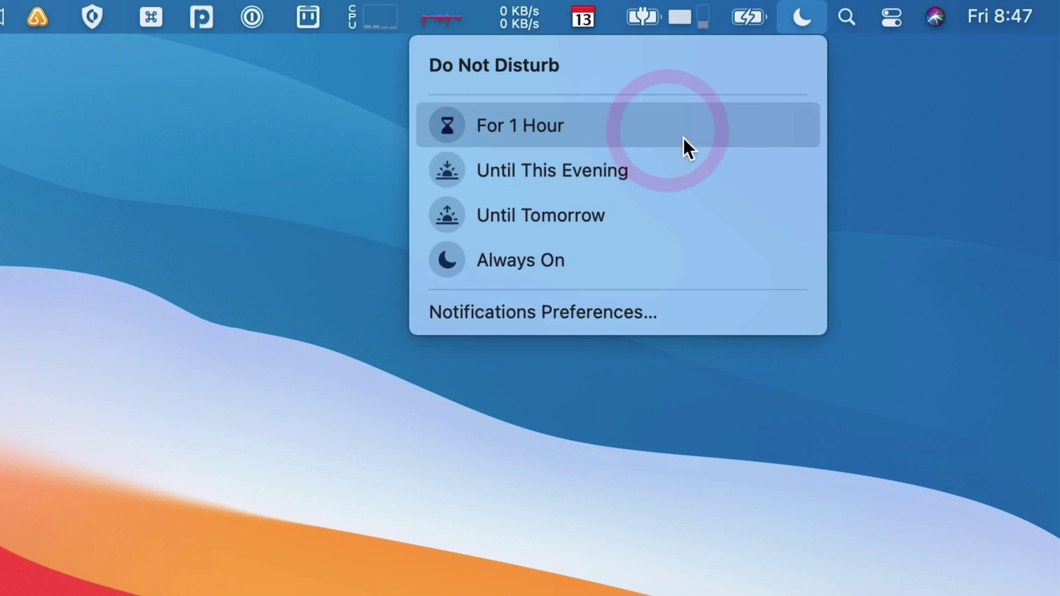
left_click(922, 196)
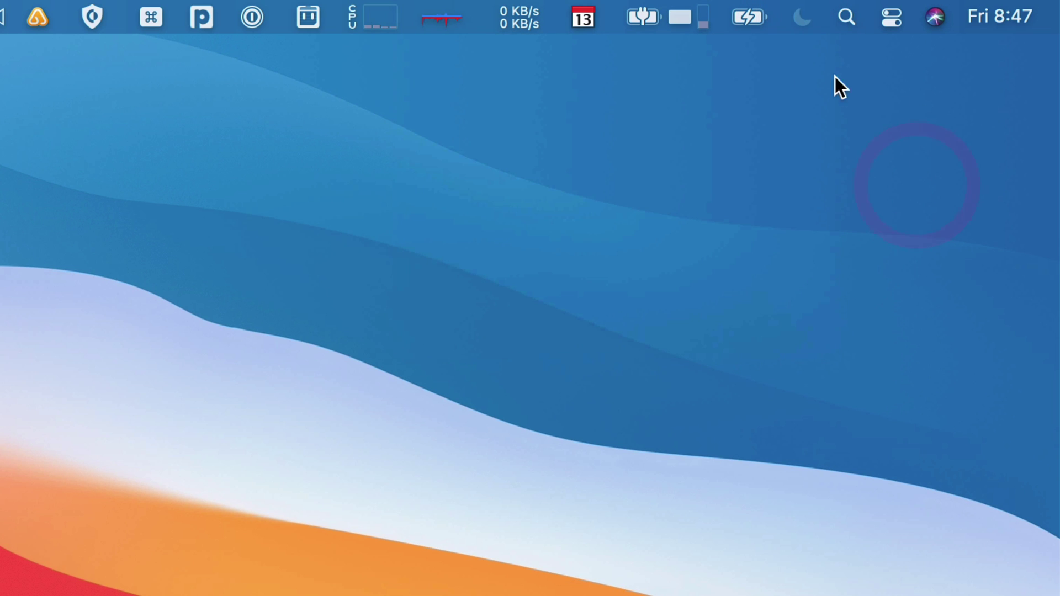
left_click(891, 18)
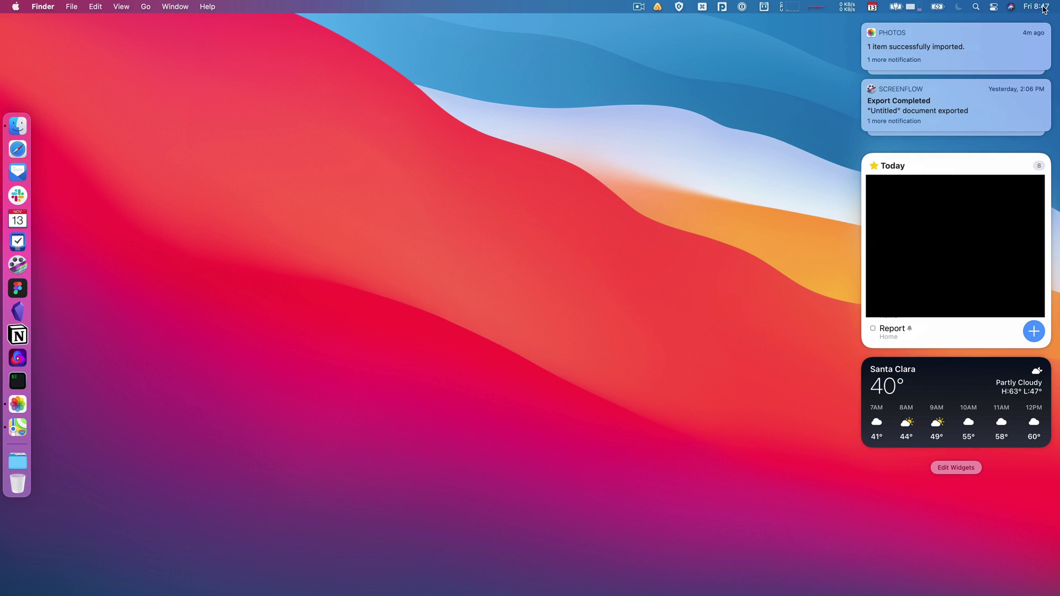
- Expand the Photos and ScreenFlow notification stacks, then collapse each back into a stack
mouse_move(935, 34)
left_click(935, 53)
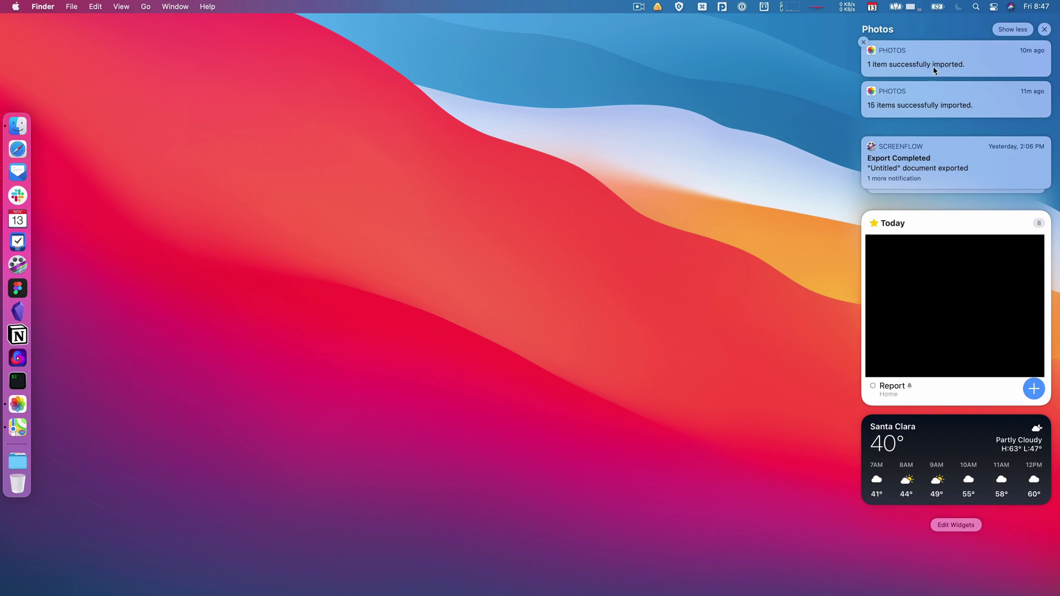
left_click(1012, 29)
left_click(925, 102)
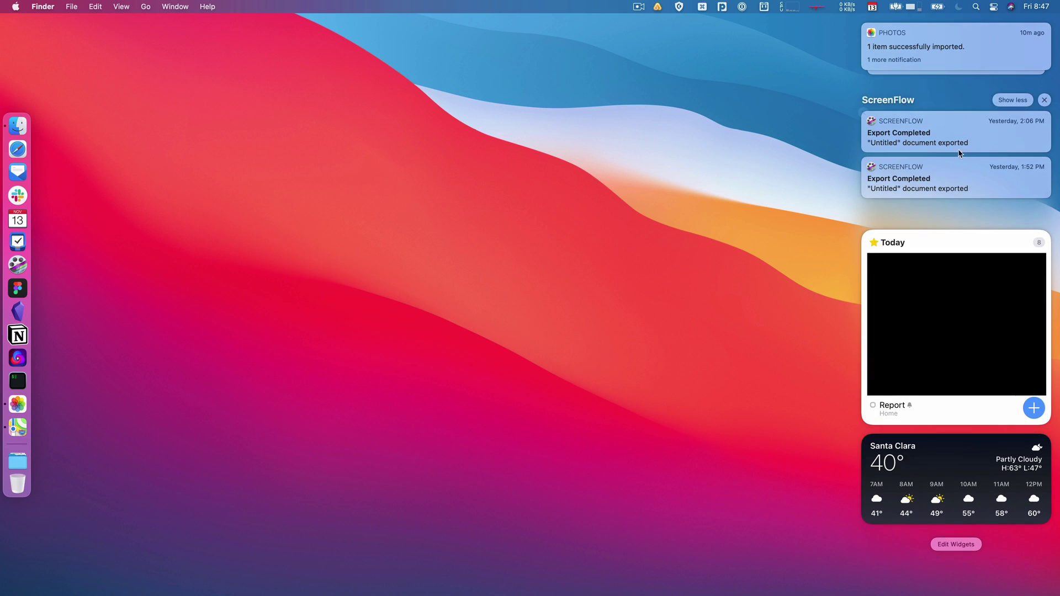
left_click(1012, 99)
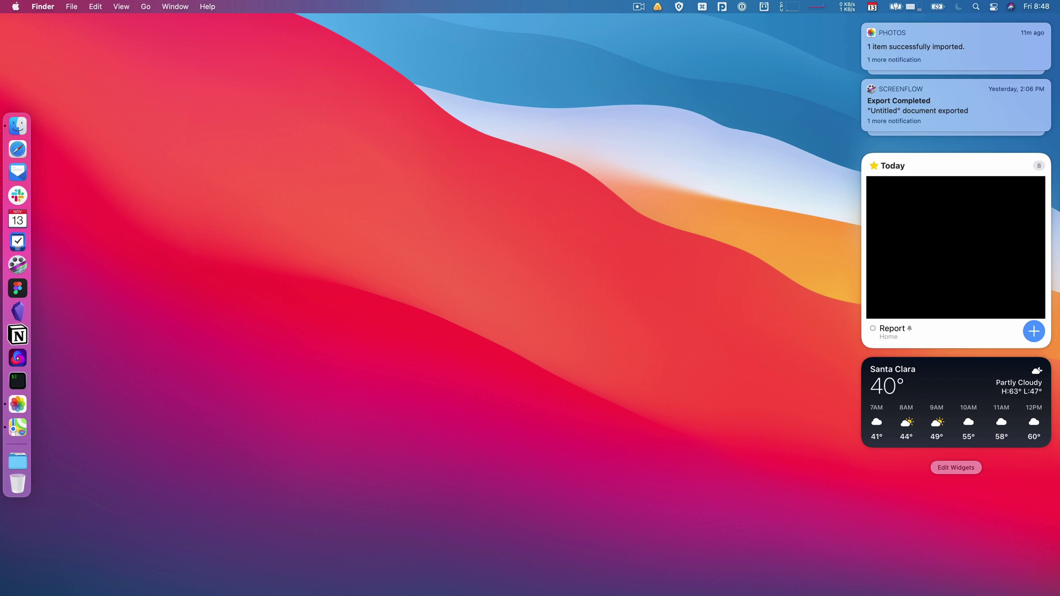
- Enter widget editing and preview the Calendar widget at medium, small, then medium size
left_click(959, 473)
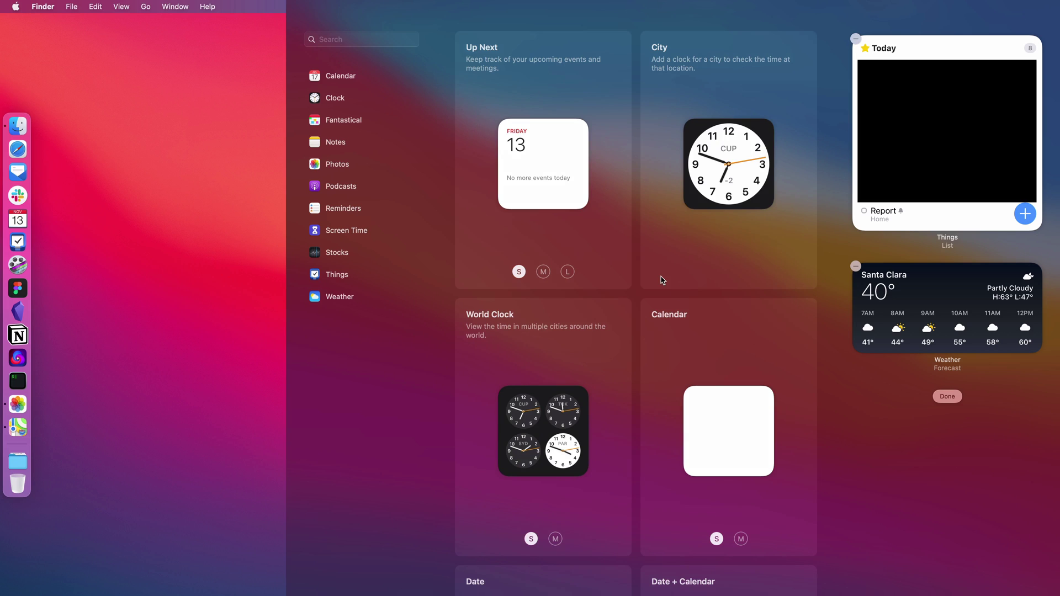
scroll(623, 351, "down", 18)
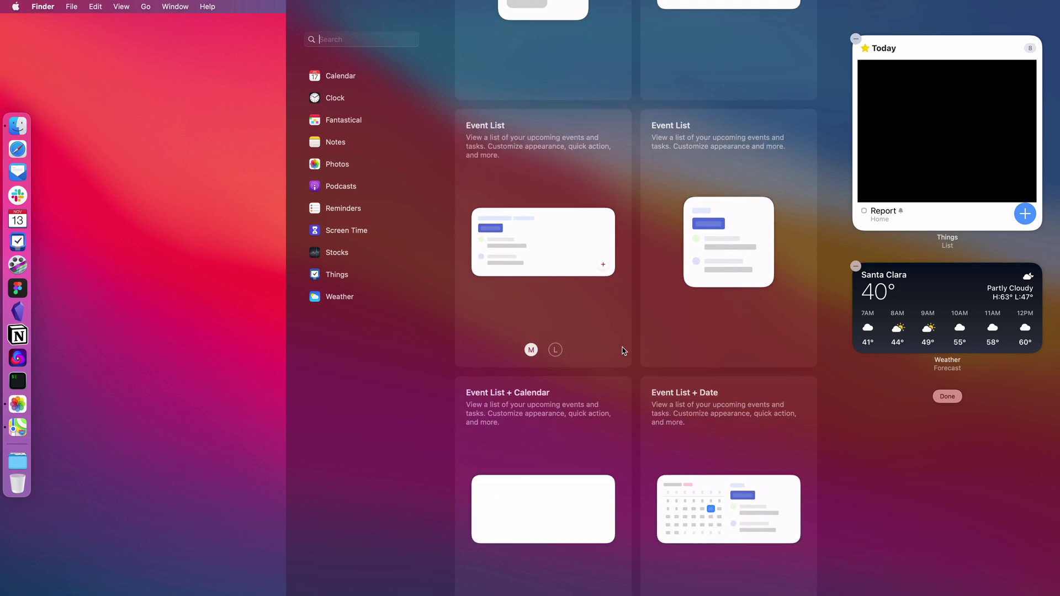
scroll(624, 351, "down", 8)
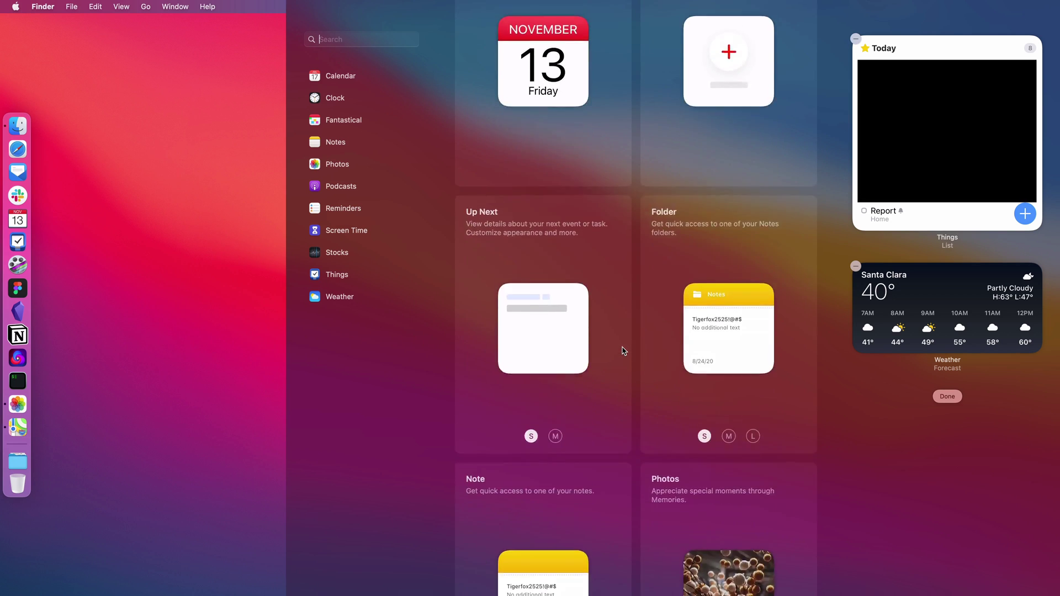
scroll(624, 350, "up", 6)
scroll(623, 351, "up", 11)
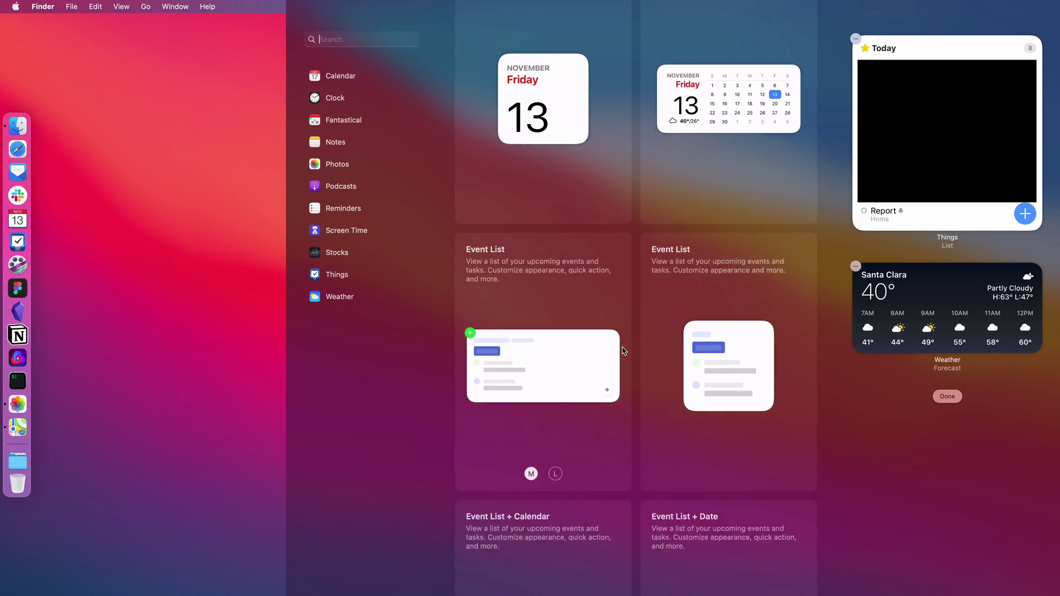
scroll(623, 351, "up", 6)
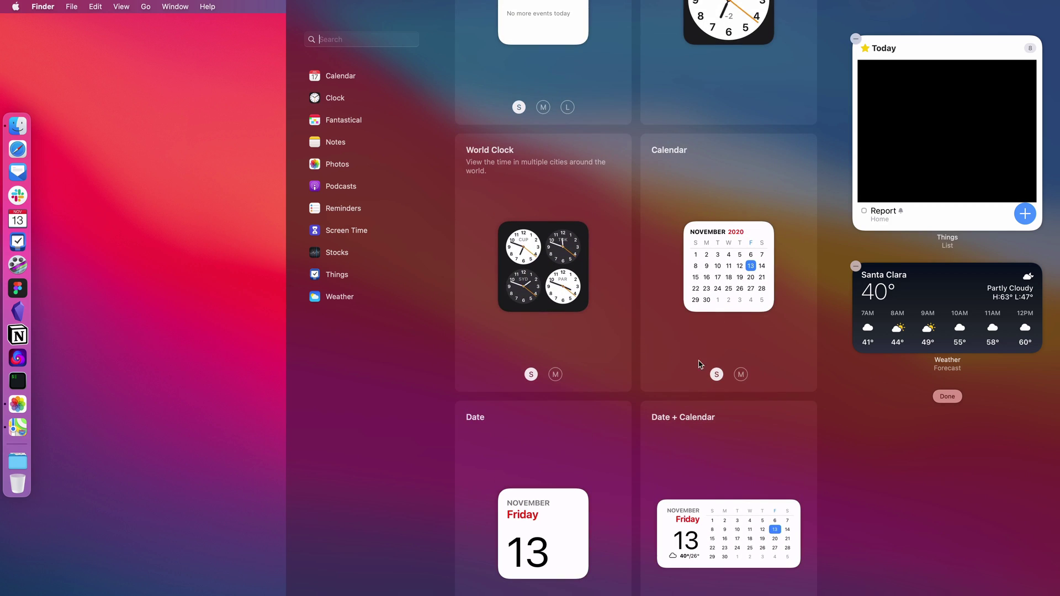
left_click(741, 375)
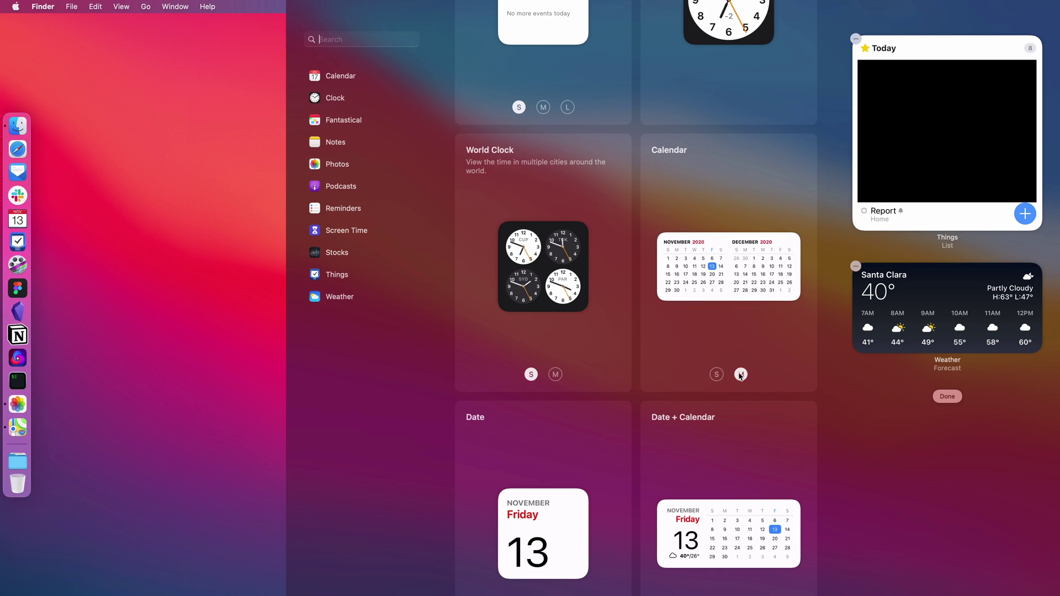
left_click(717, 374)
left_click(741, 375)
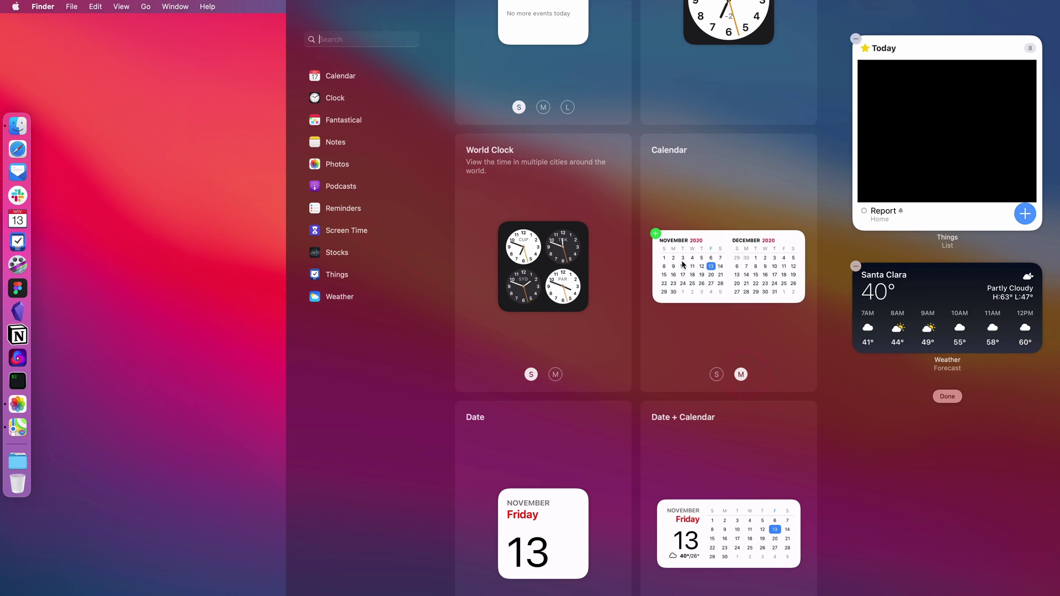
- Preview Up Next at medium and large, then drag the small one between Things and Weather
scroll(684, 265, "up", 3)
left_click(544, 271)
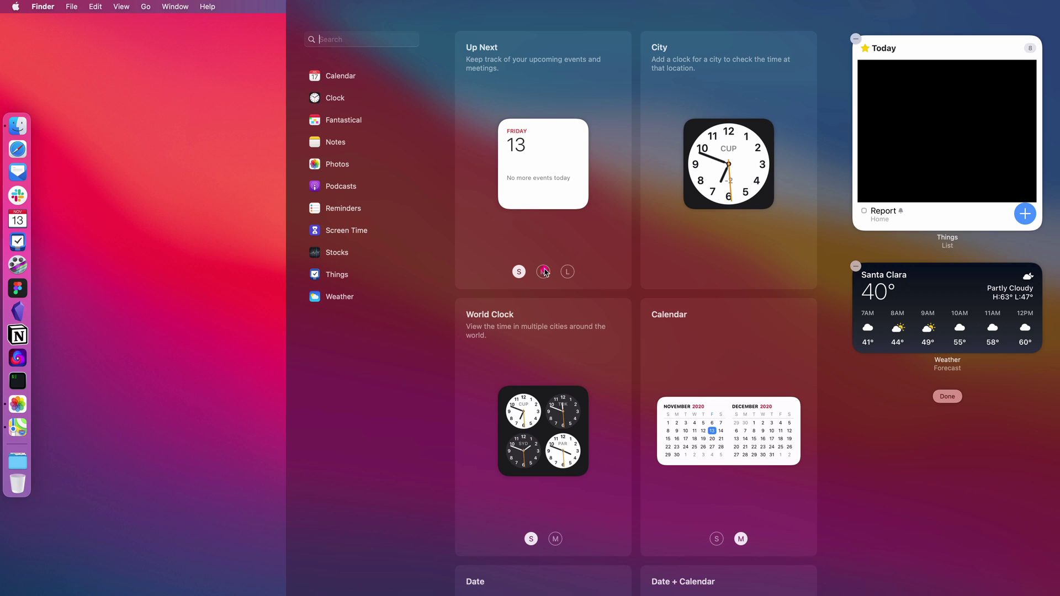
left_click(568, 272)
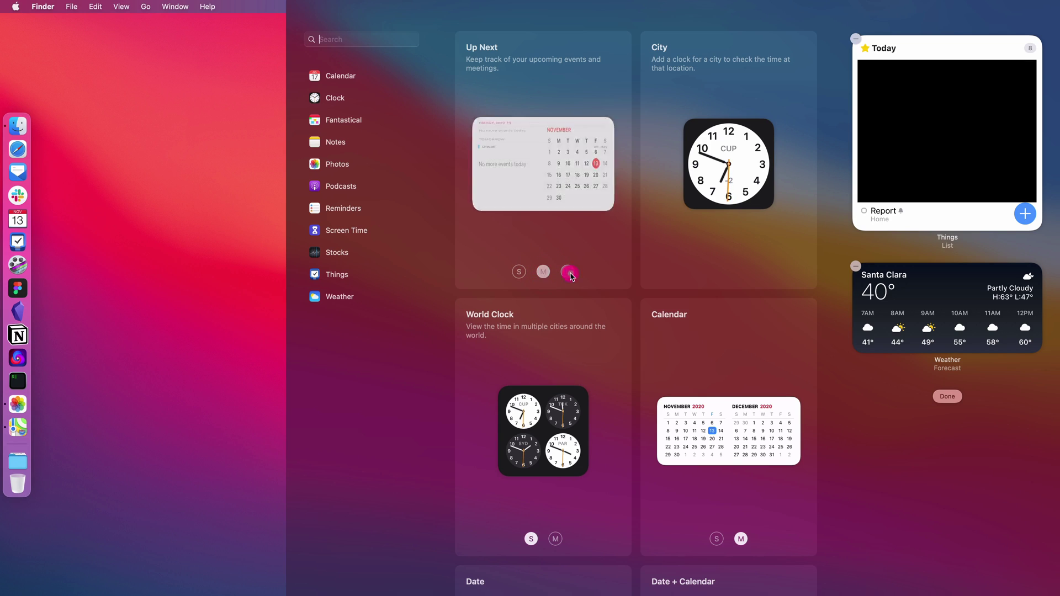
left_click(520, 271)
mouse_move(568, 160)
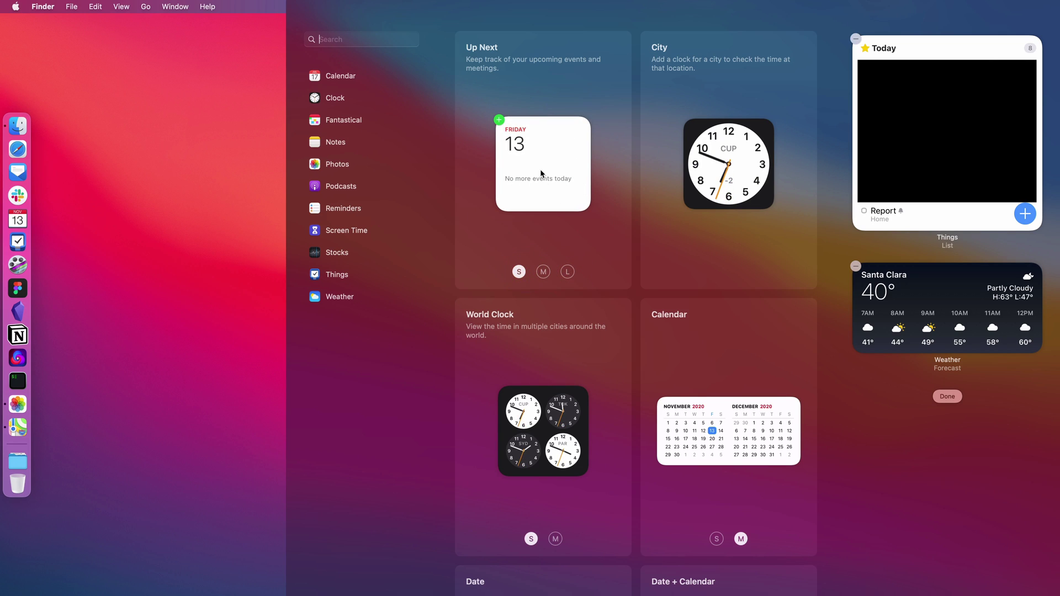
left_click_drag(541, 173, 912, 319)
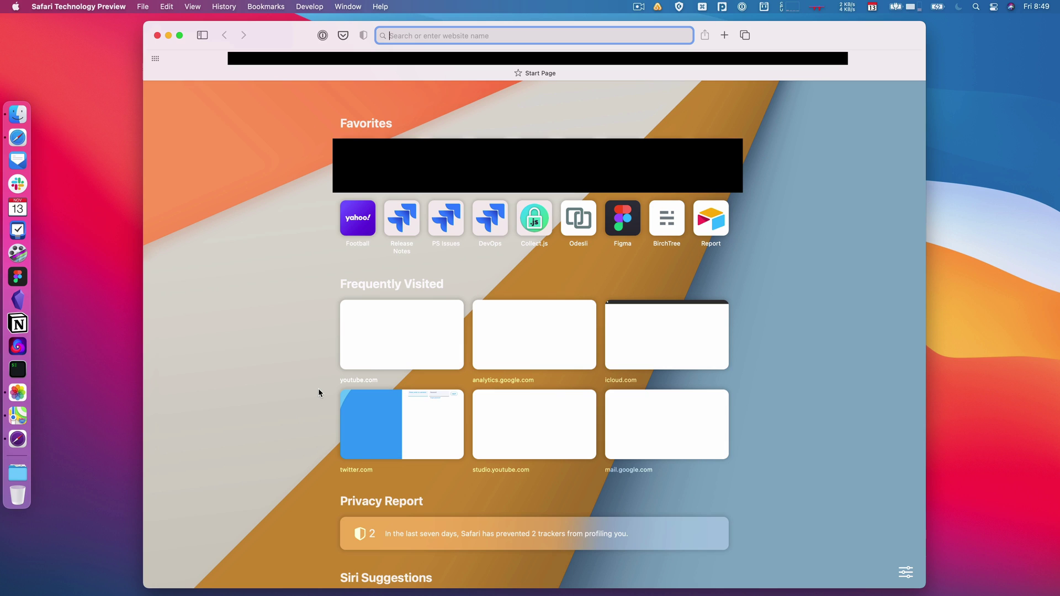
- Scroll through the Start Page's Favorites, Frequently Visited, Privacy Report, Siri Suggestions and Reading List sections, then back up
scroll(319, 392, "down", 5)
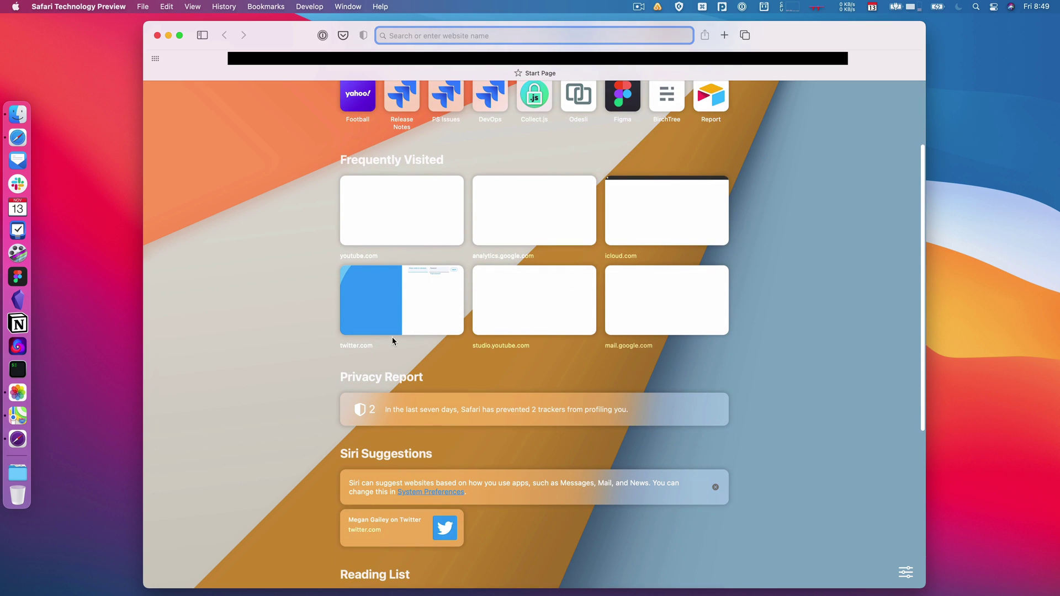
scroll(313, 474, "down", 3)
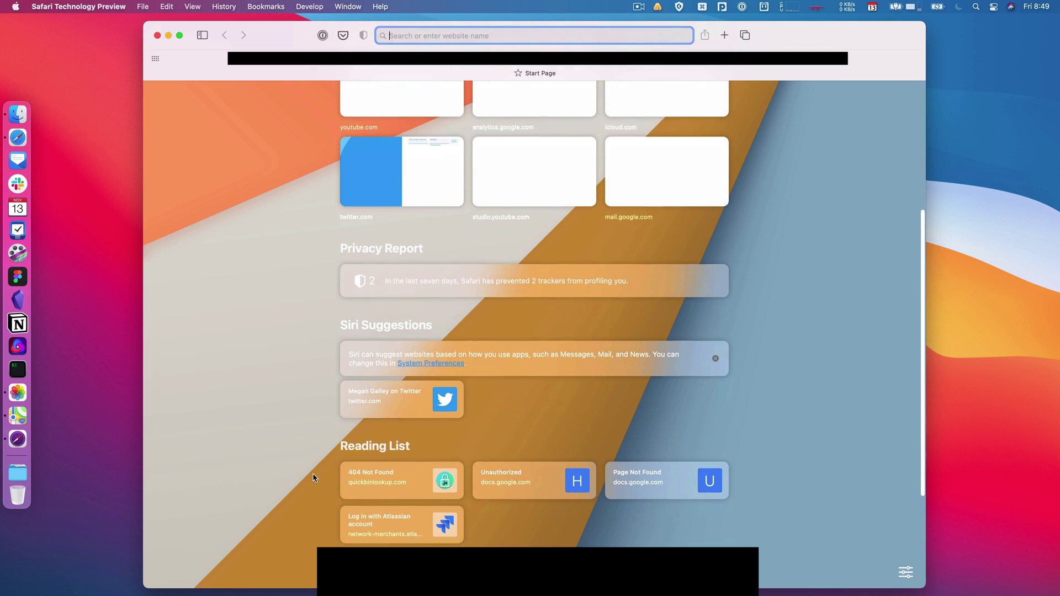
scroll(313, 474, "up", 8)
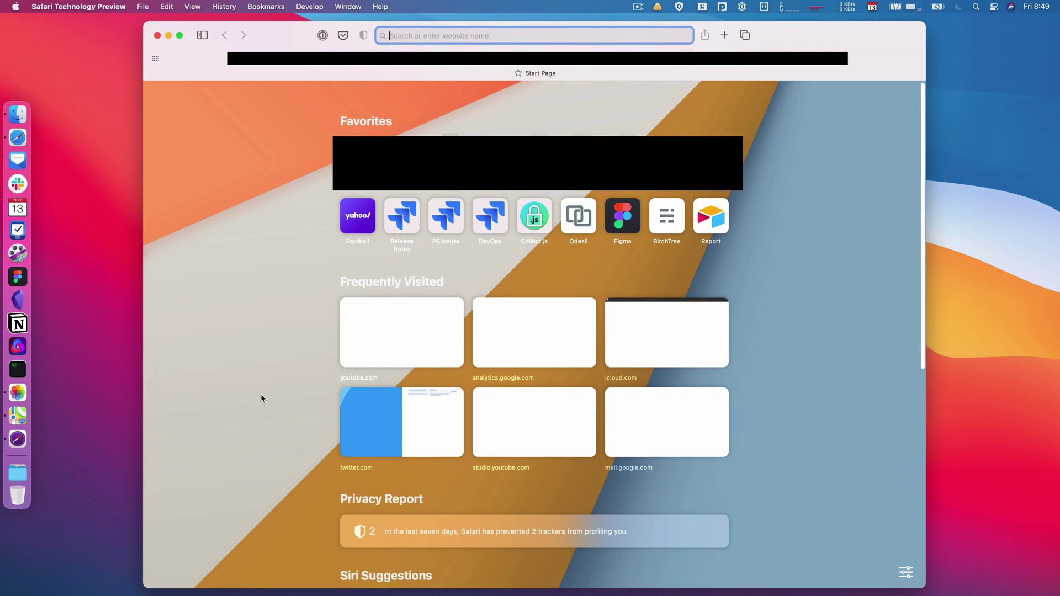
scroll(262, 398, "down", 3)
scroll(262, 398, "down", 3)
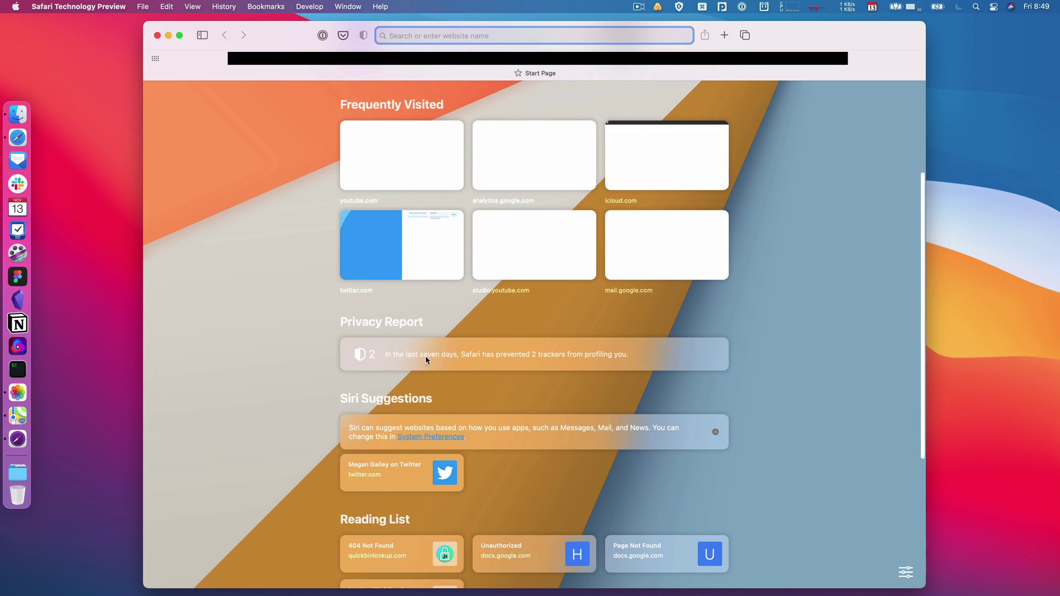
scroll(304, 368, "down", 3)
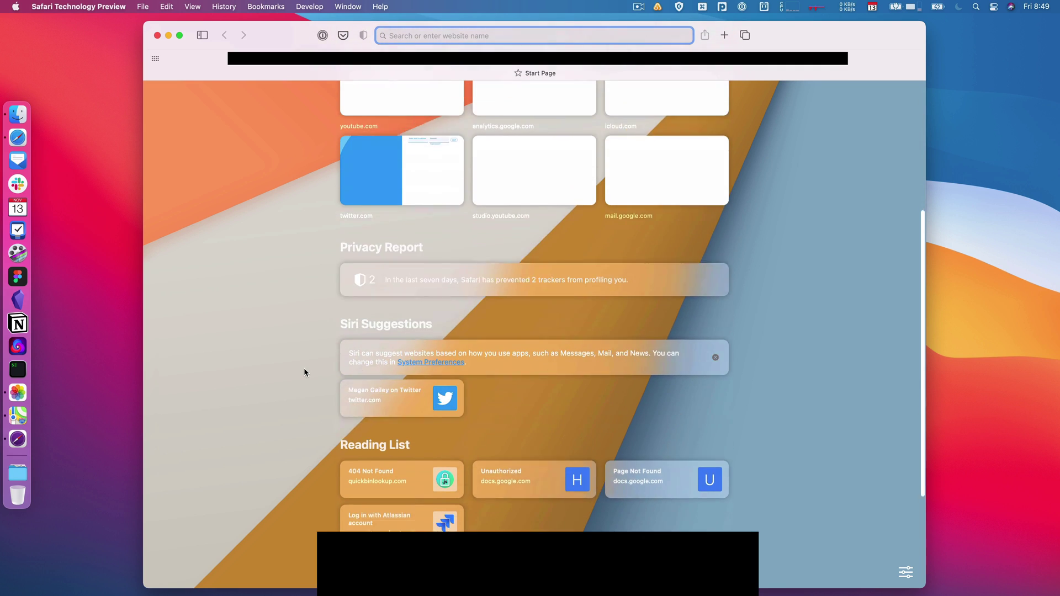
scroll(284, 405, "down", 3)
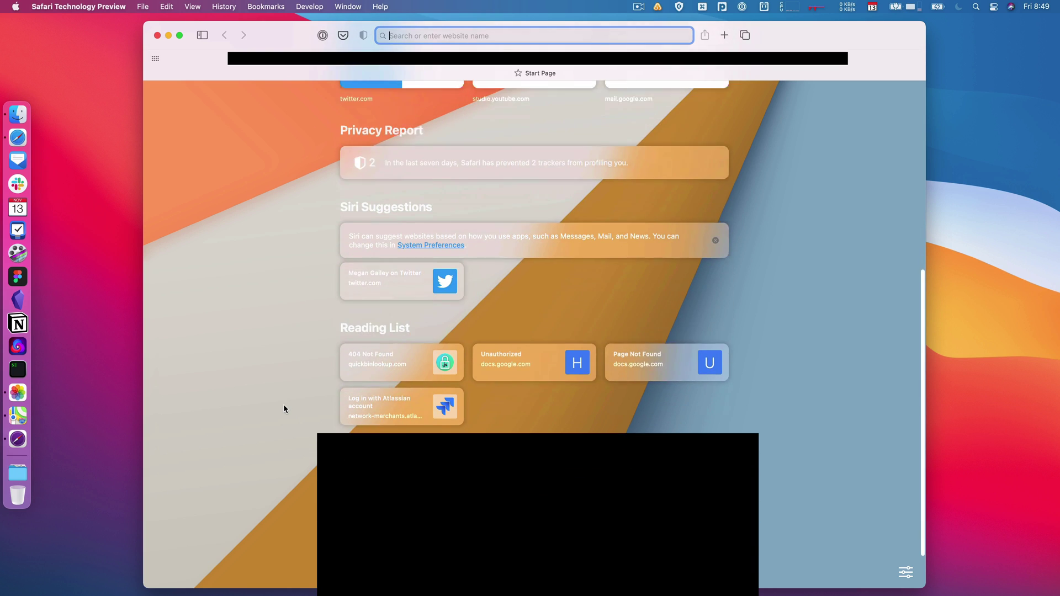
scroll(337, 409, "down", 2)
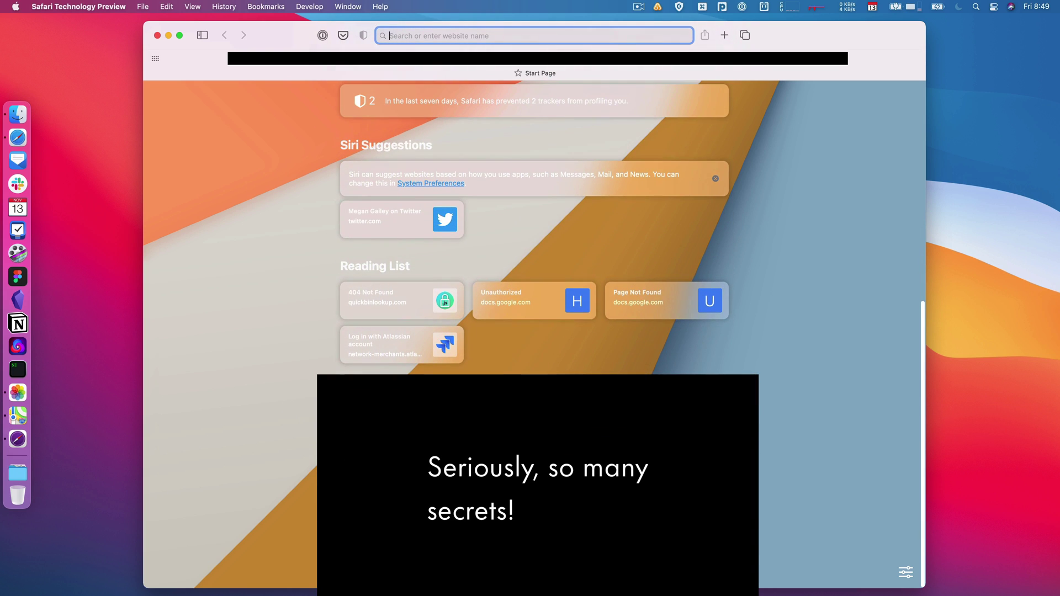
scroll(223, 407, "up", 12)
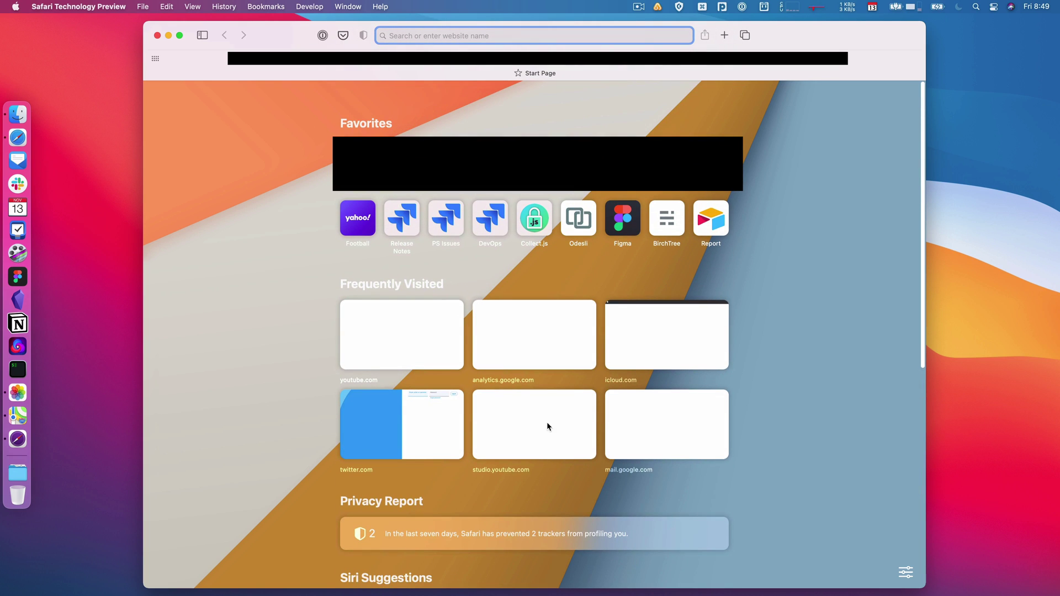
left_click(781, 540)
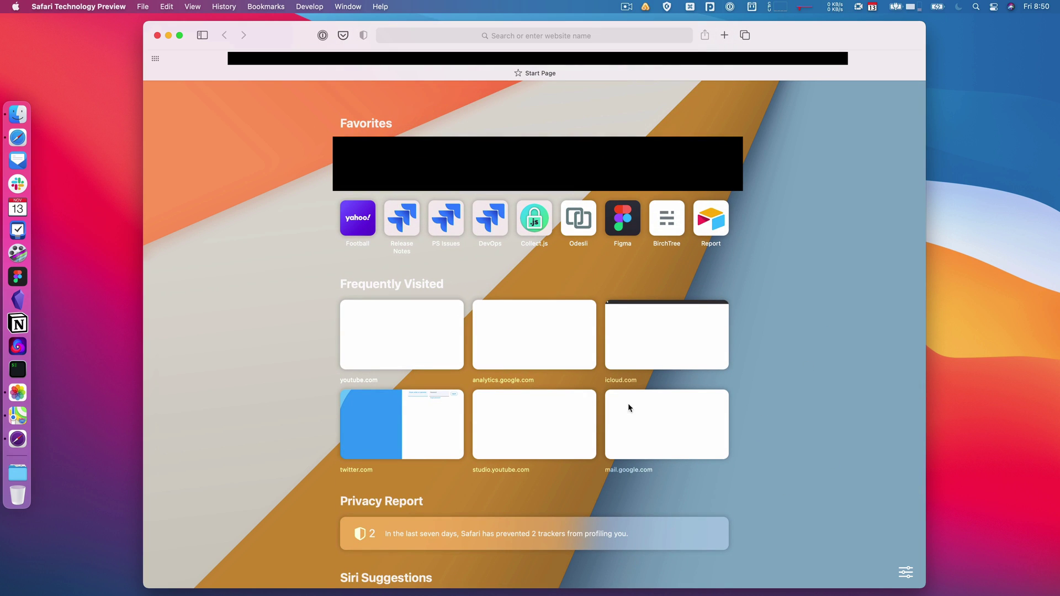
- In the Start Page options, uncheck Favorites, Frequently Visited and Siri Suggestions, leaving only Privacy Report
left_click(905, 572)
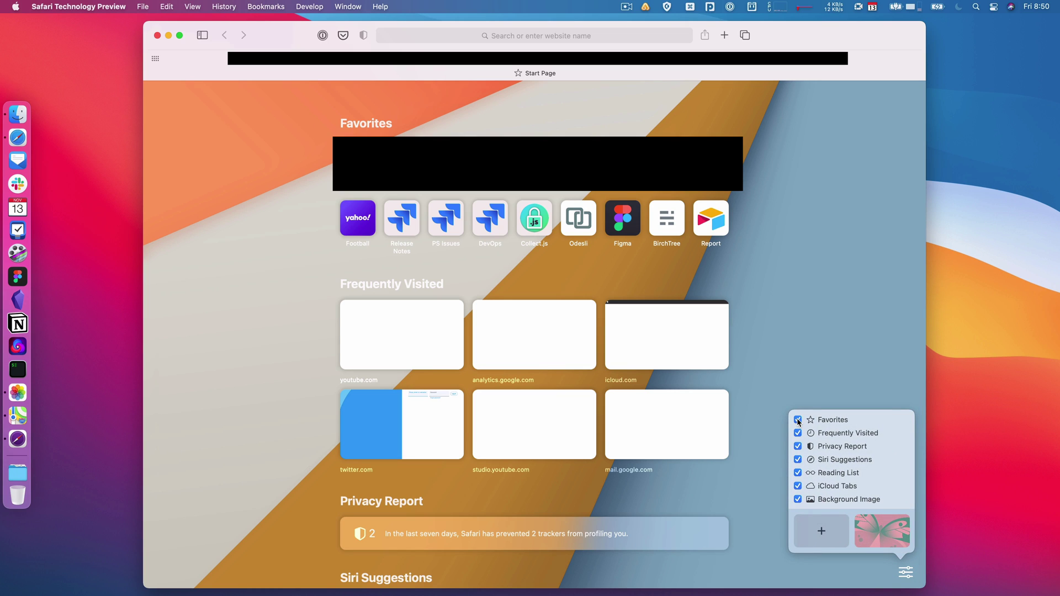
left_click(798, 420)
left_click(797, 433)
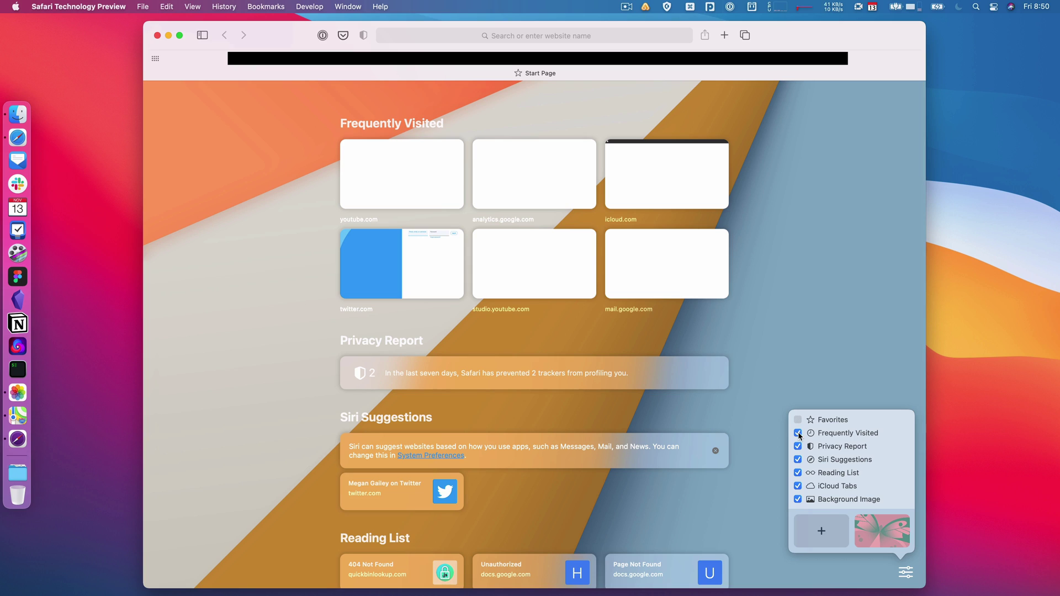
left_click(798, 460)
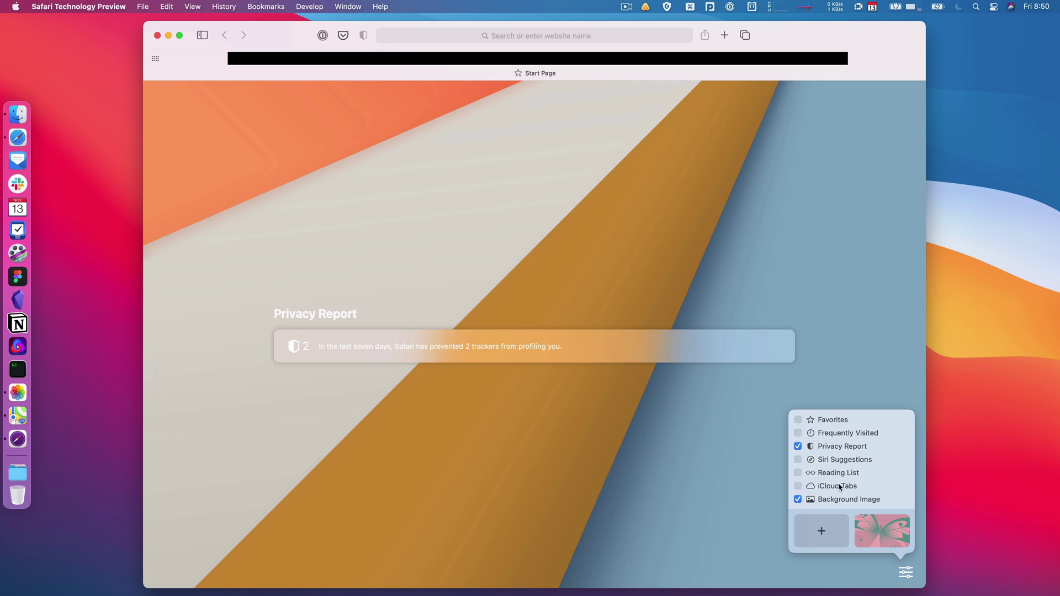
left_click(798, 419)
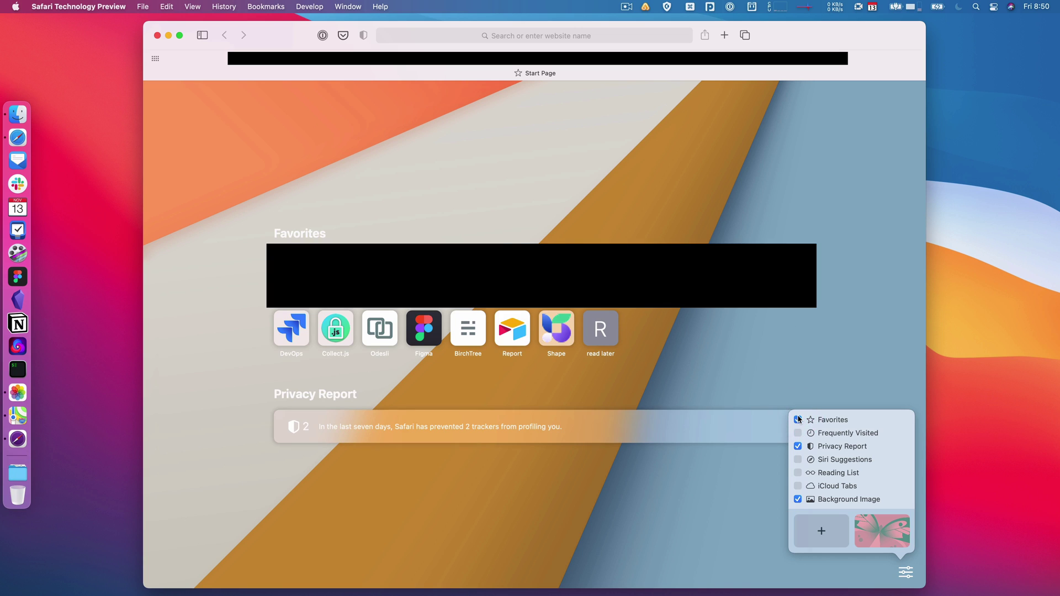
left_click(798, 419)
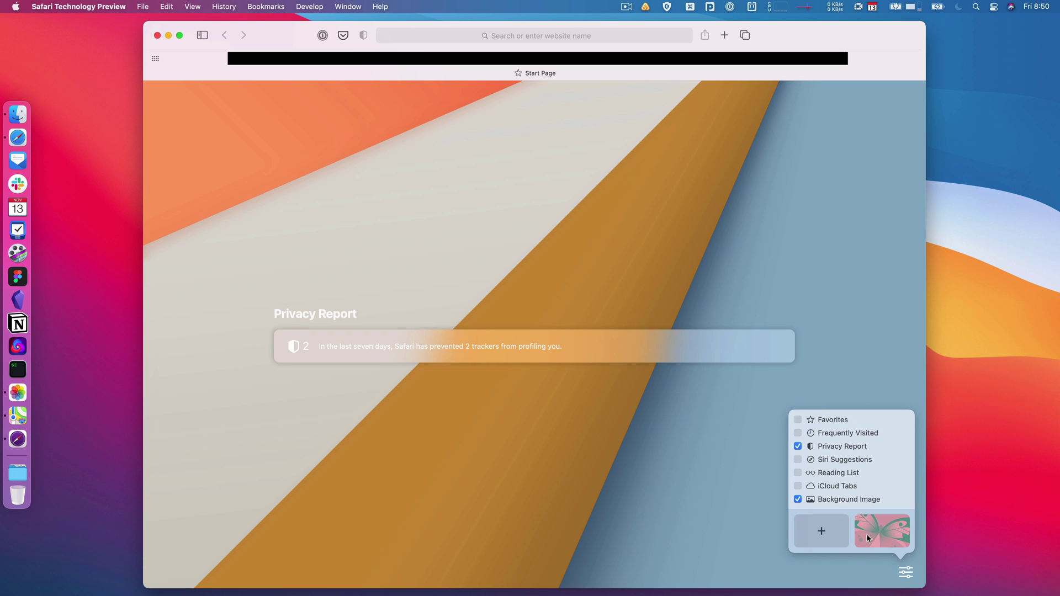
- Toggle the Start Page background image off and on, try the food pattern, and cancel the custom-picture chooser
left_click(798, 500)
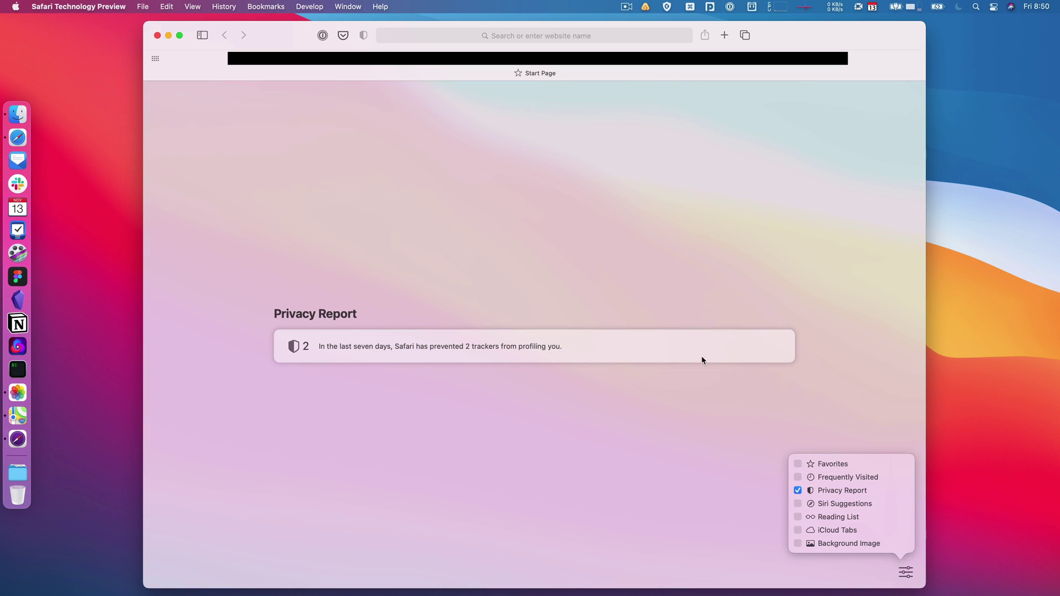
left_click(797, 544)
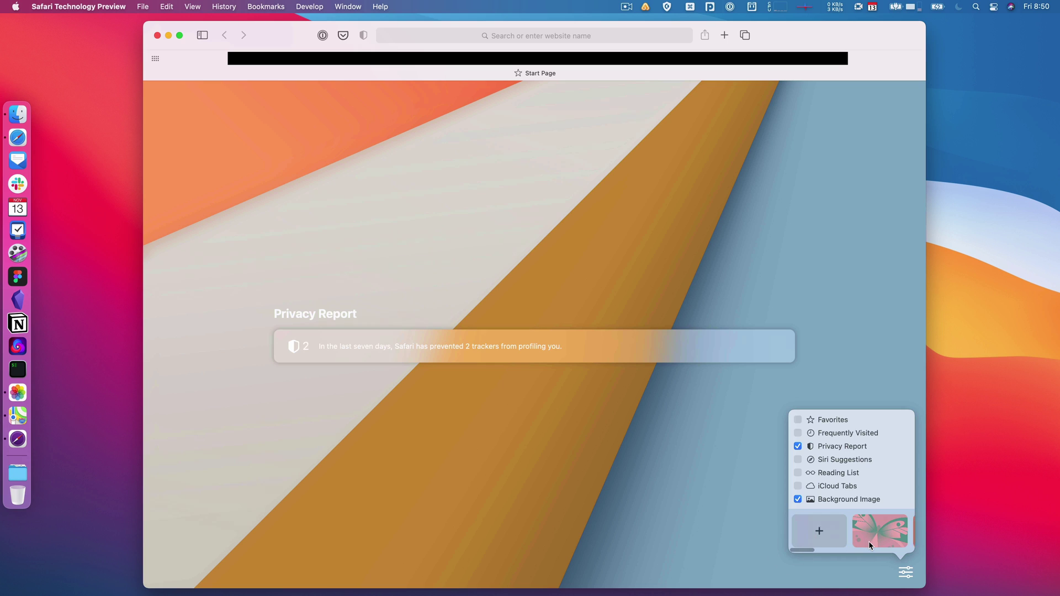
scroll(869, 541, "right", 10)
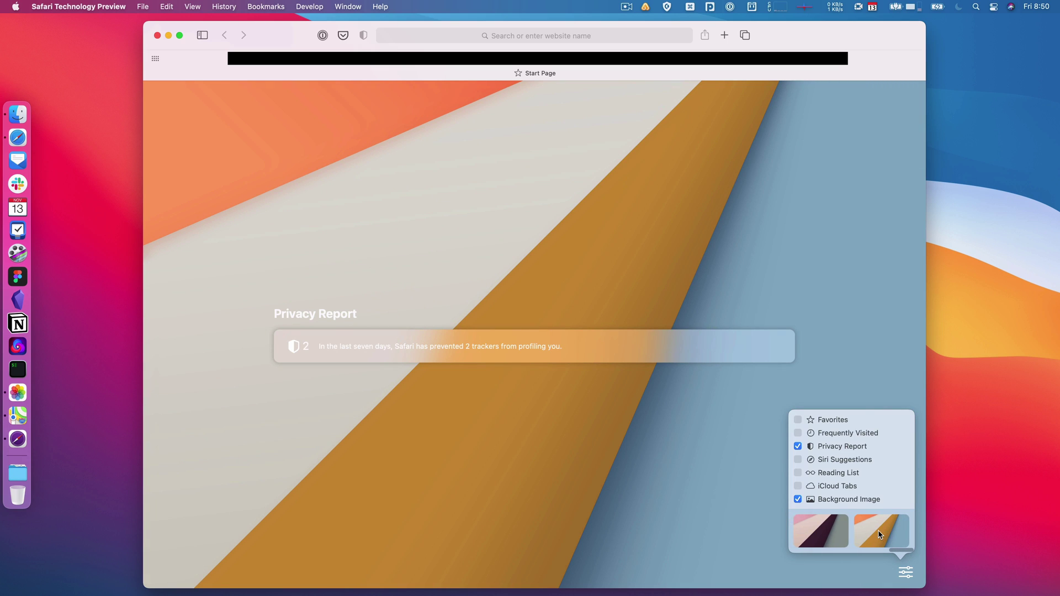
scroll(877, 530, "left", 5)
left_click(852, 535)
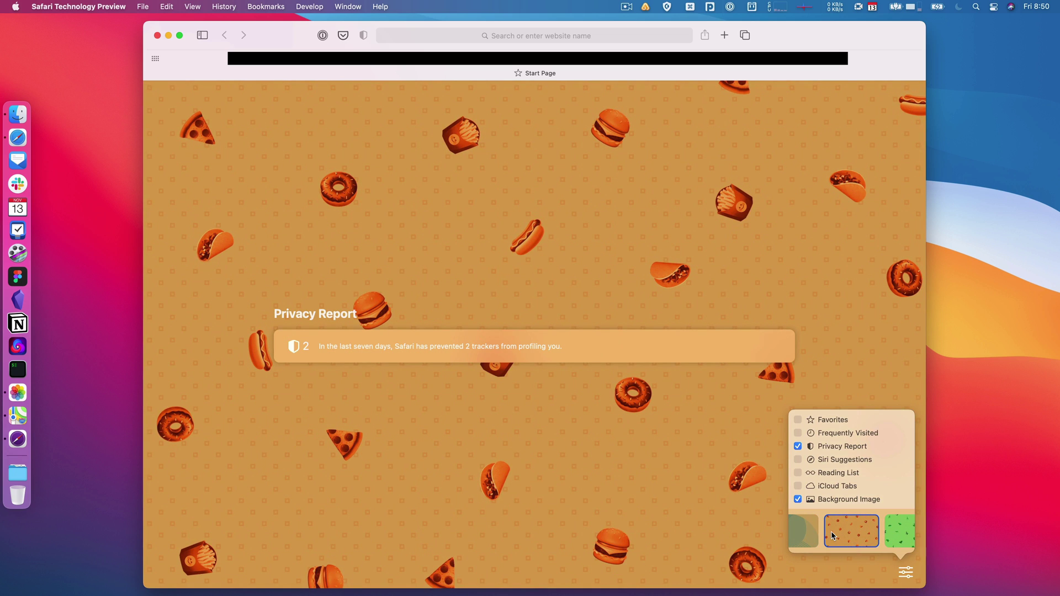
scroll(833, 533, "left", 5)
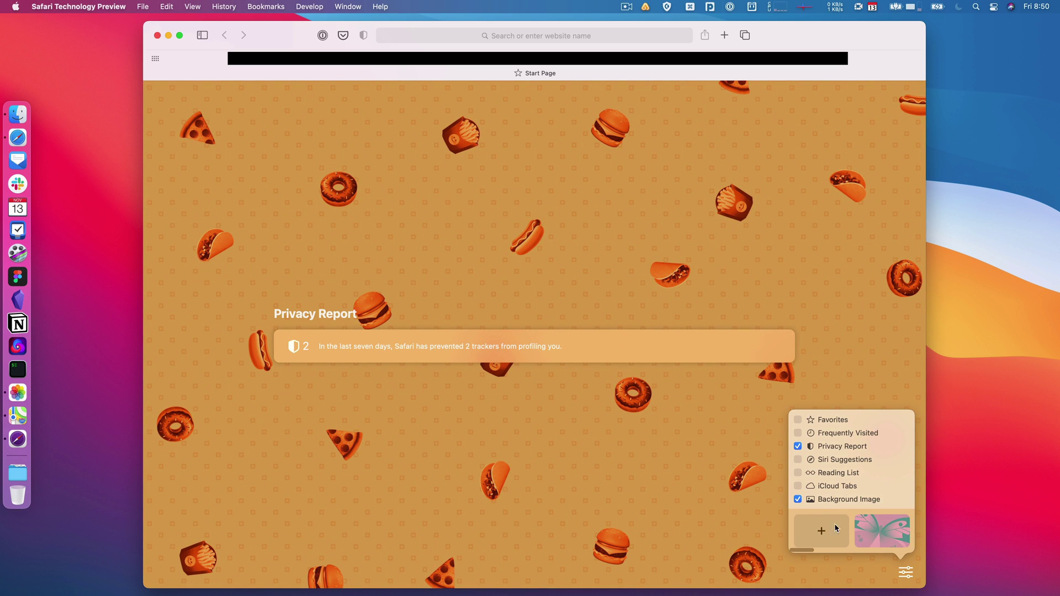
left_click(823, 530)
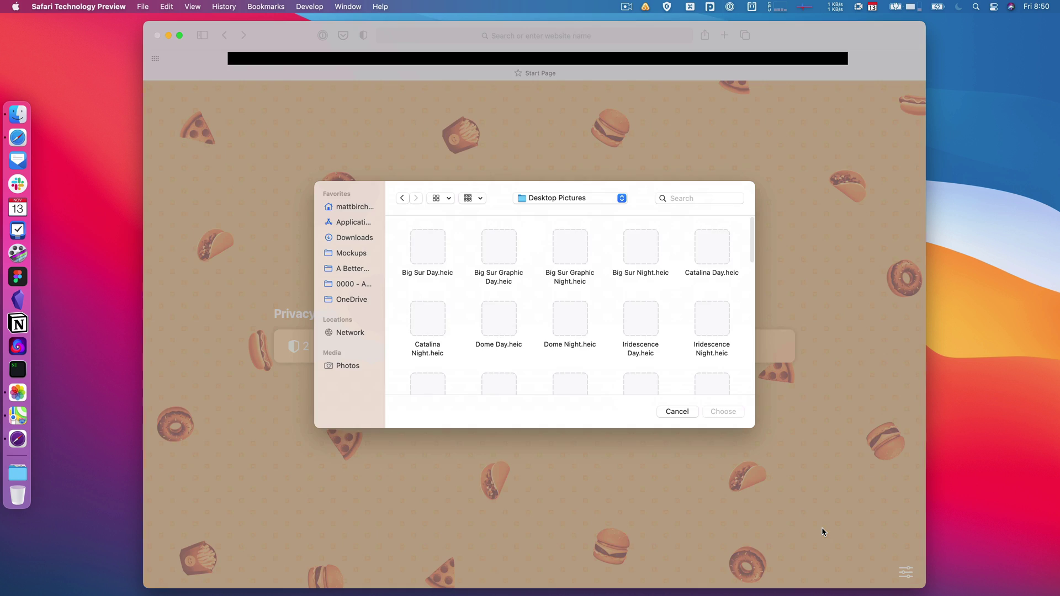
left_click(676, 412)
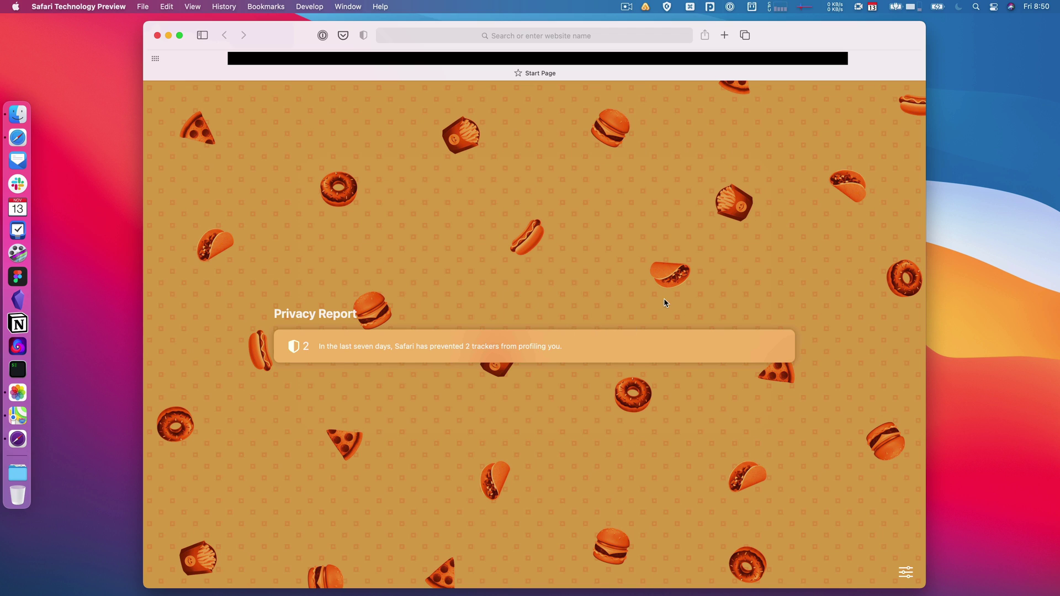
- Choose the blue and green diagonal background and turn the Favorites section back on
left_click(905, 572)
scroll(872, 530, "right", 5)
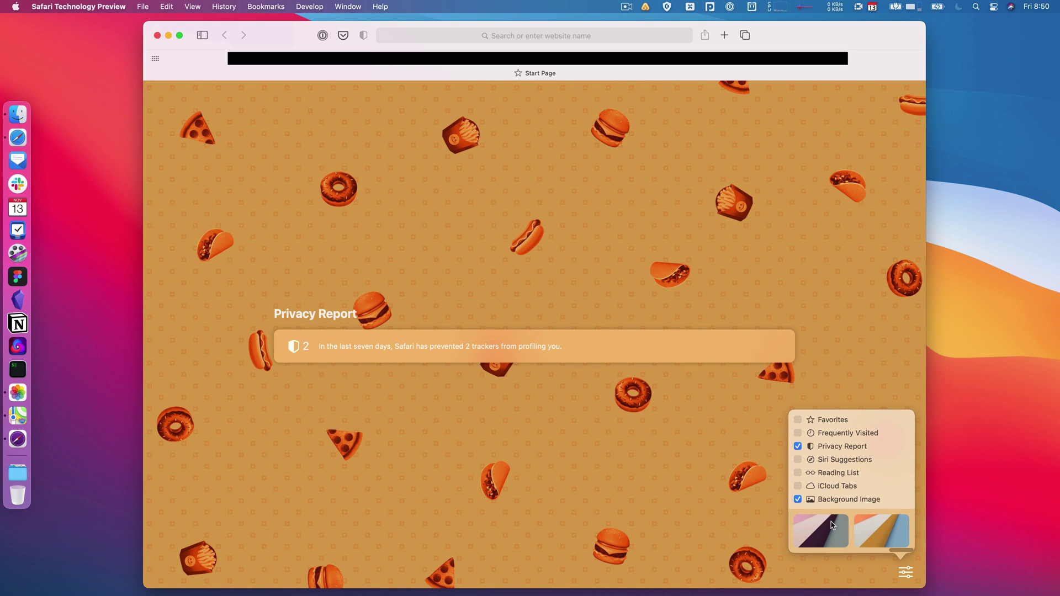
left_click(857, 534)
scroll(828, 531, "left", 2)
left_click(810, 531)
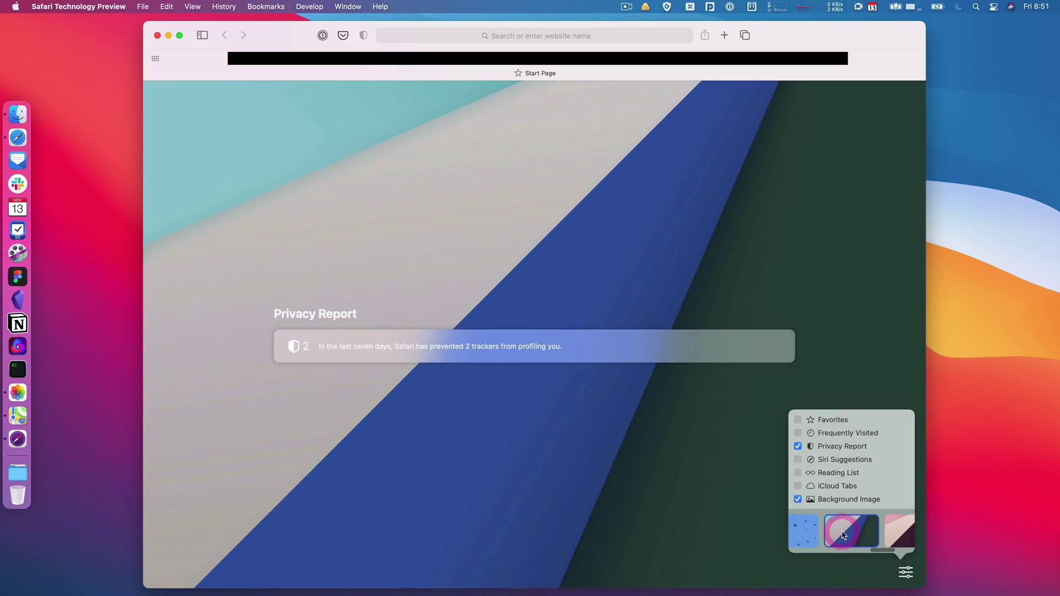
scroll(809, 531, "left", 3)
scroll(810, 531, "left", 3)
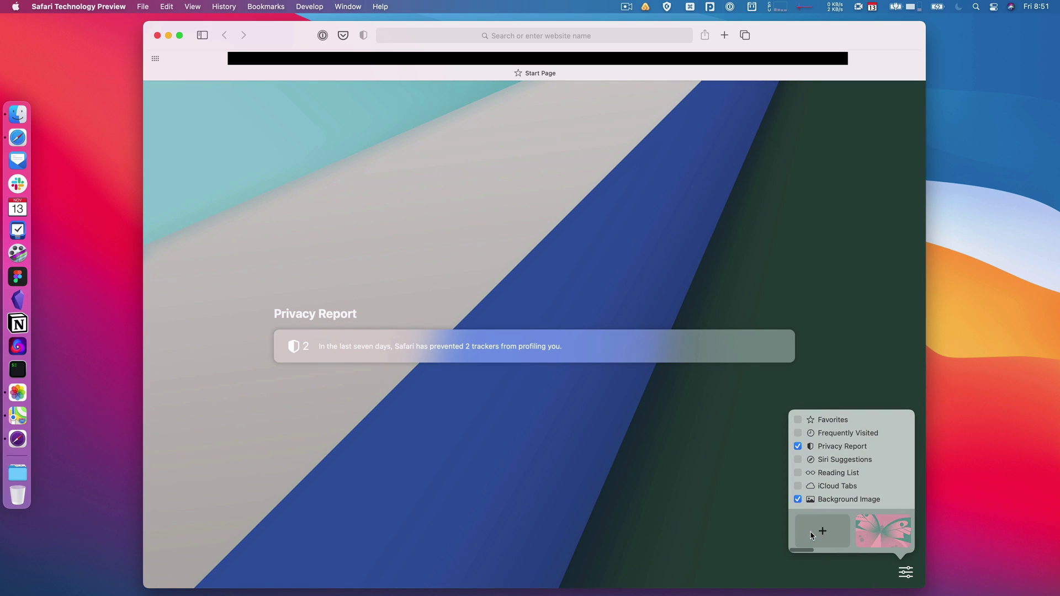
left_click(798, 420)
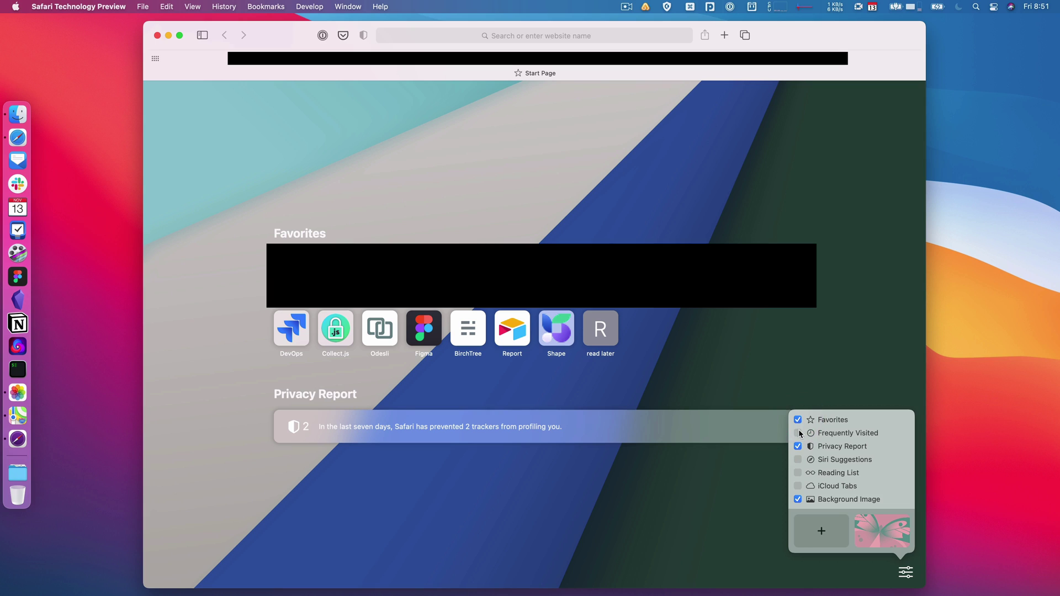
left_click(728, 478)
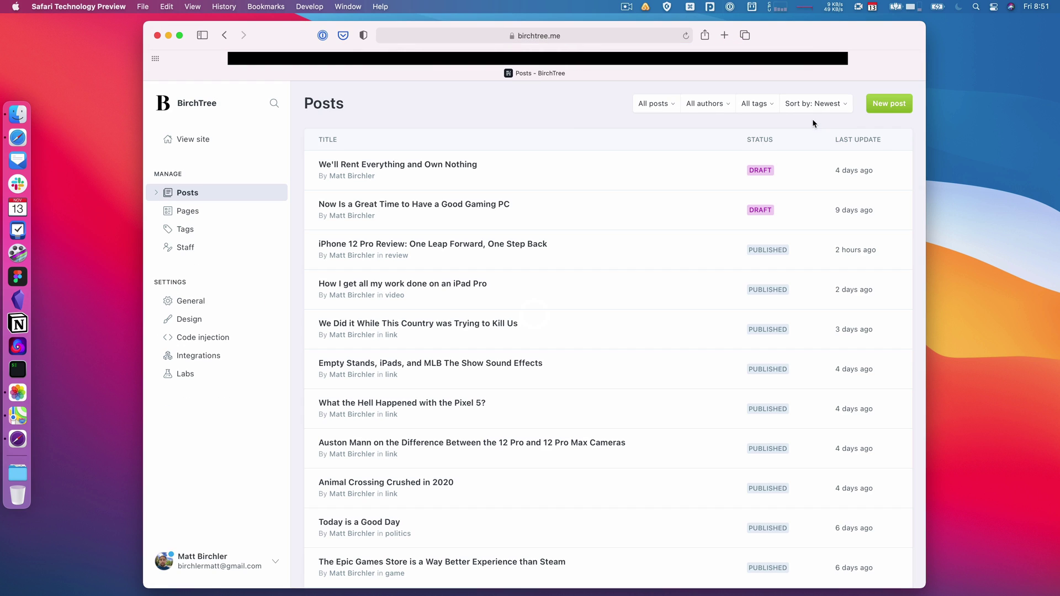
- Scroll briefly through the birchtree.me Posts list of drafts and published articles
scroll(483, 238, "down", 3)
scroll(483, 206, "up", 3)
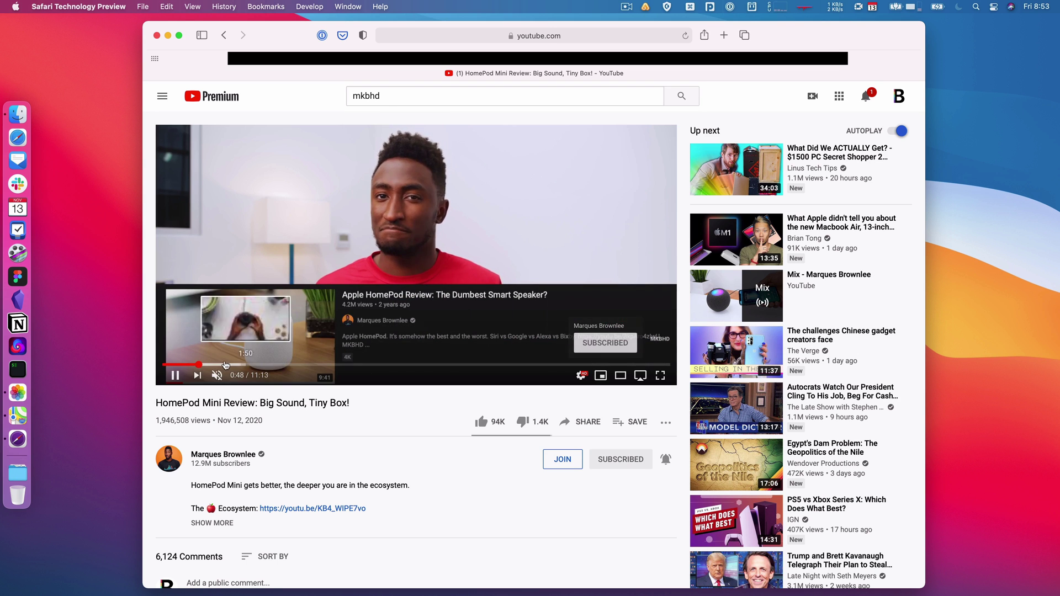
- Skip the HomePod Mini Review video to about 1:32 and check its Quality options, leaving Auto
left_click(233, 365)
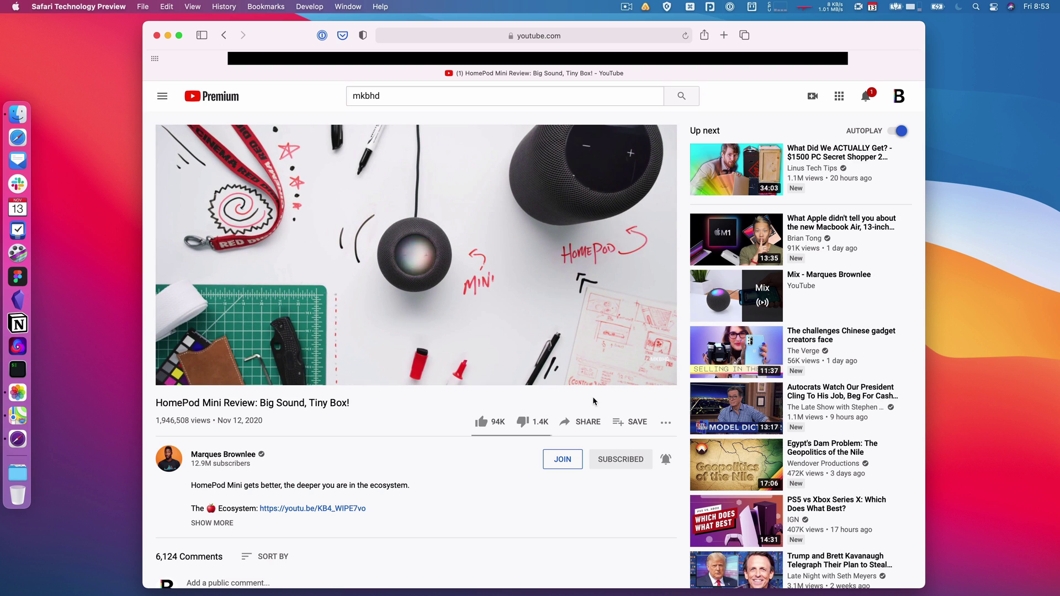
left_click(579, 378)
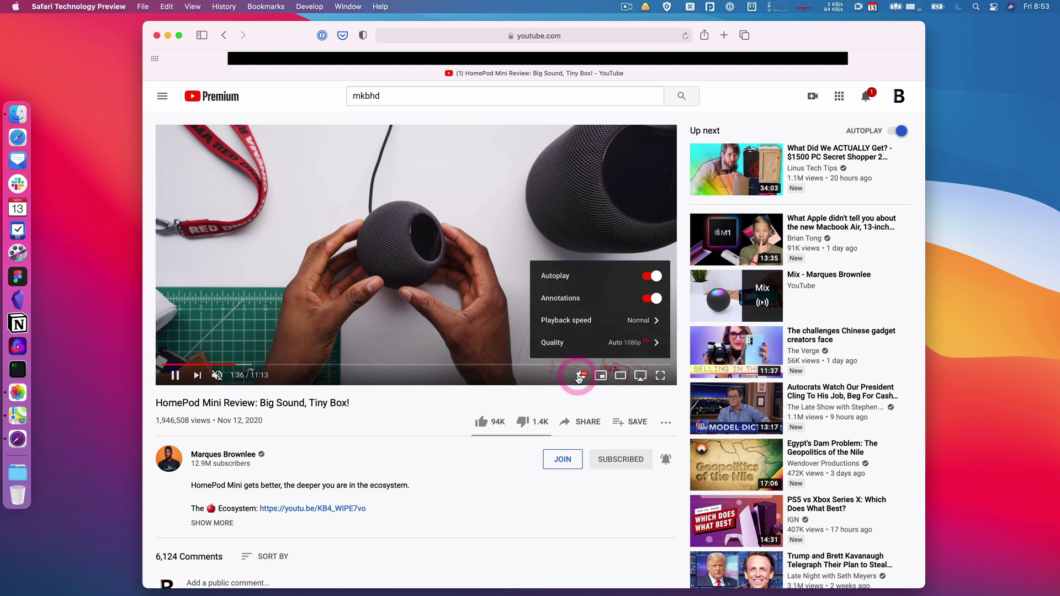
left_click(591, 347)
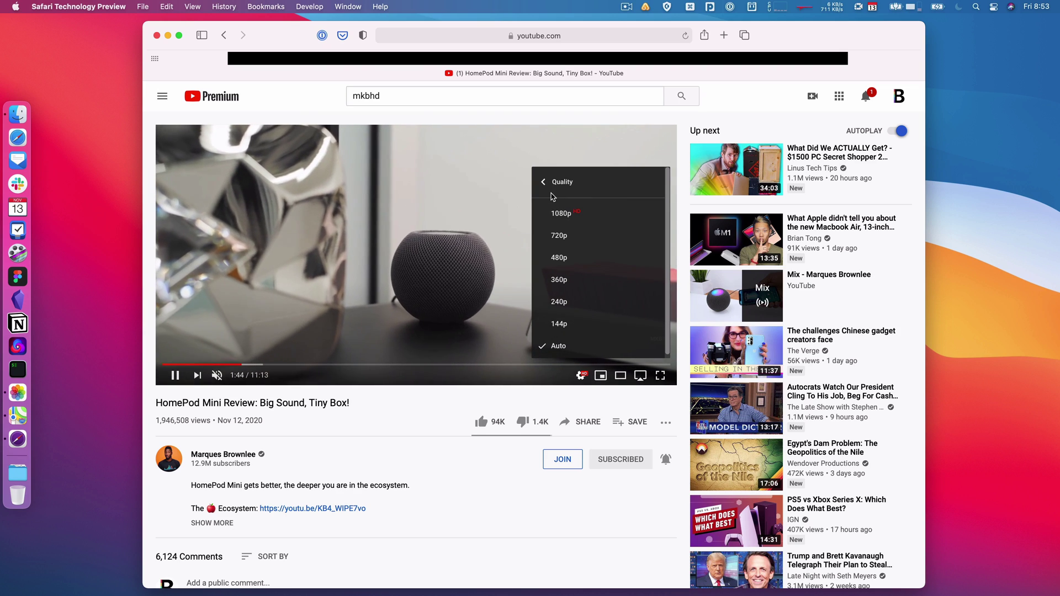
left_click(555, 182)
left_click(449, 408)
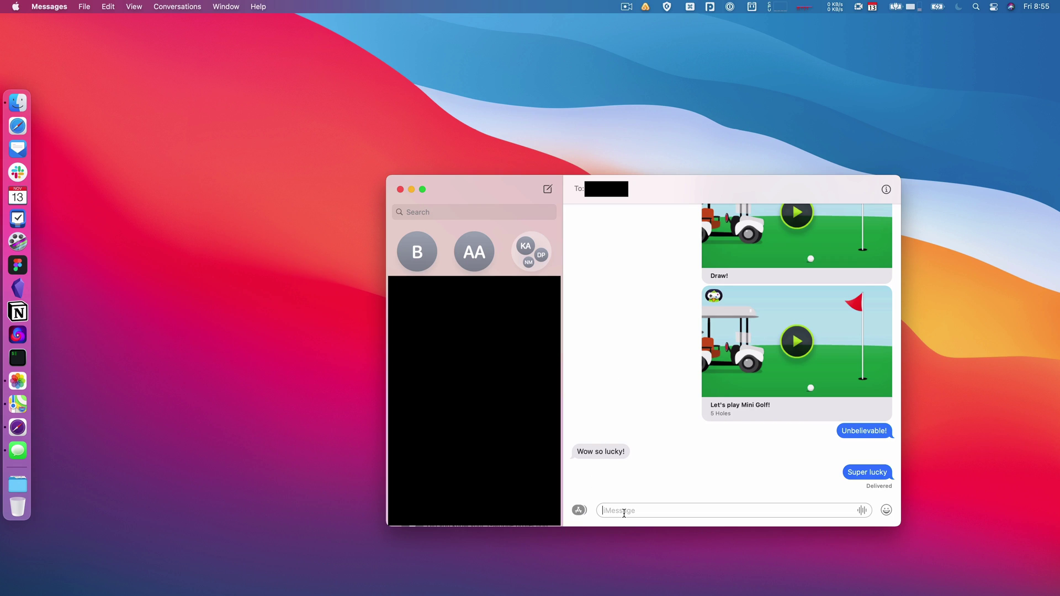
left_click(579, 510)
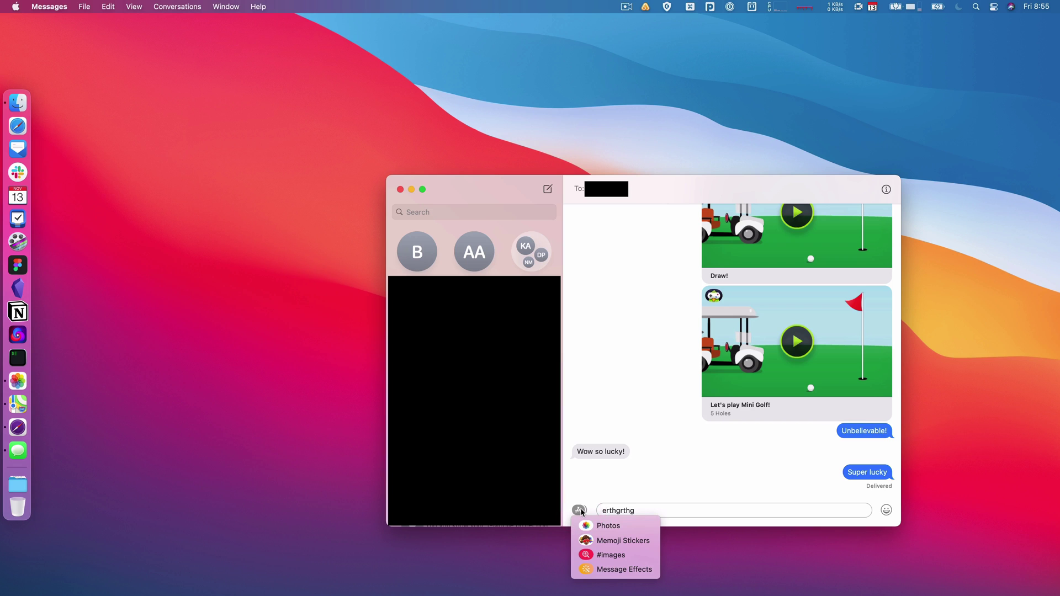
left_click(611, 570)
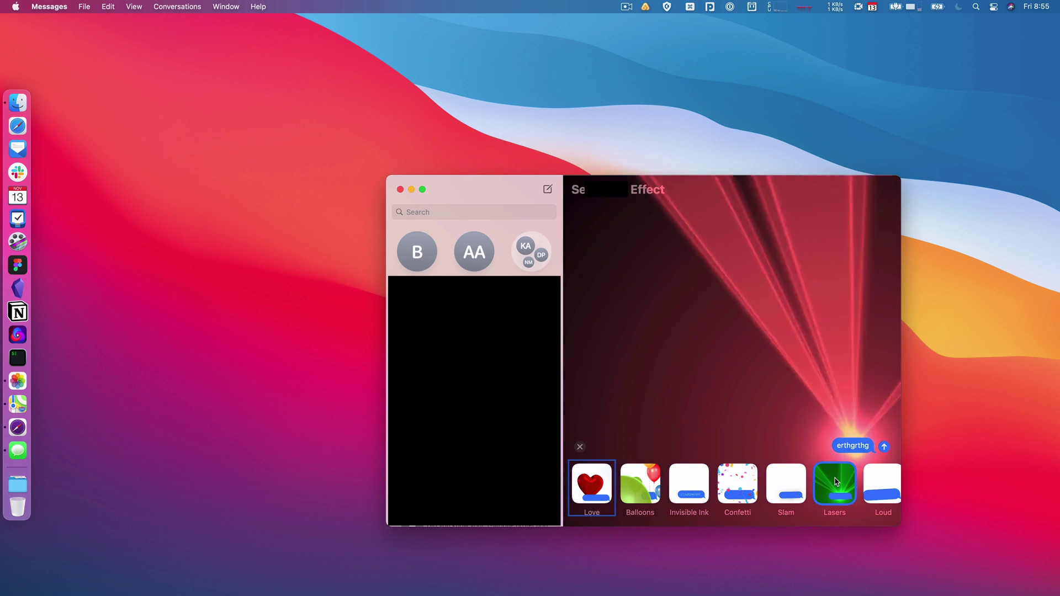
left_click(580, 447)
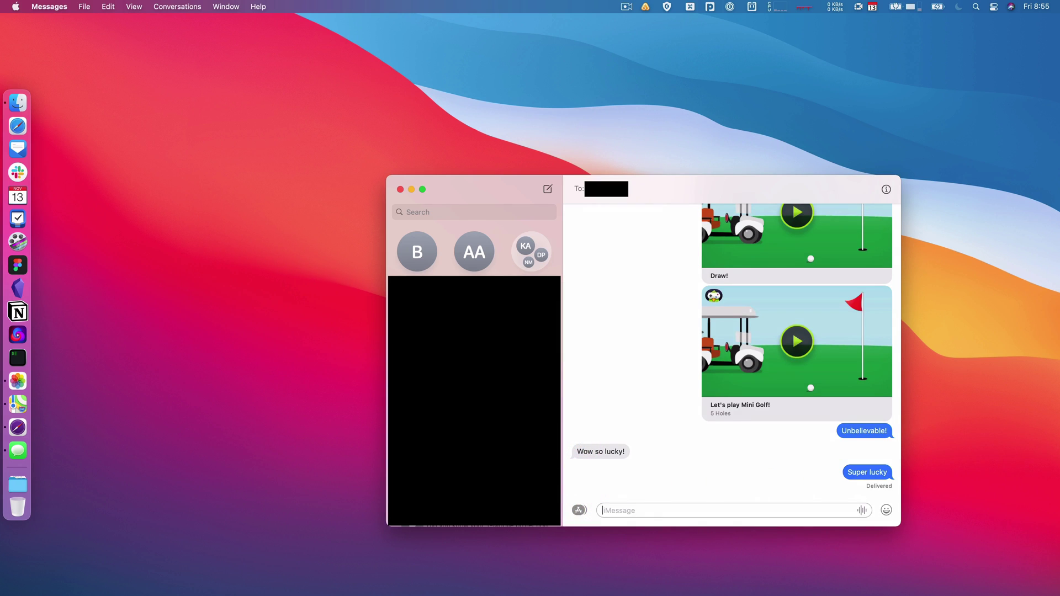
right_click(601, 453)
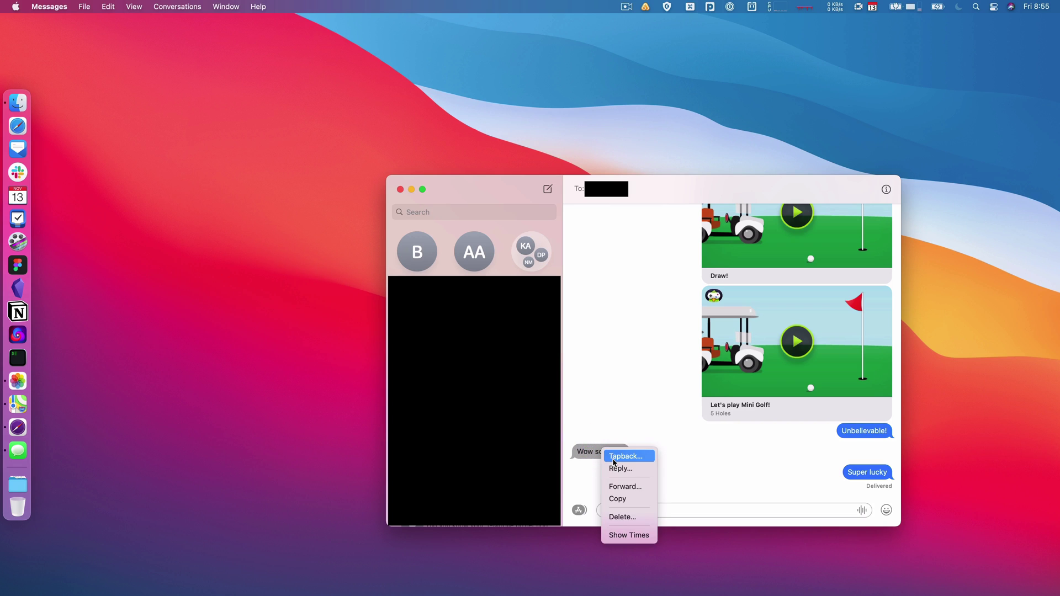
left_click(614, 458)
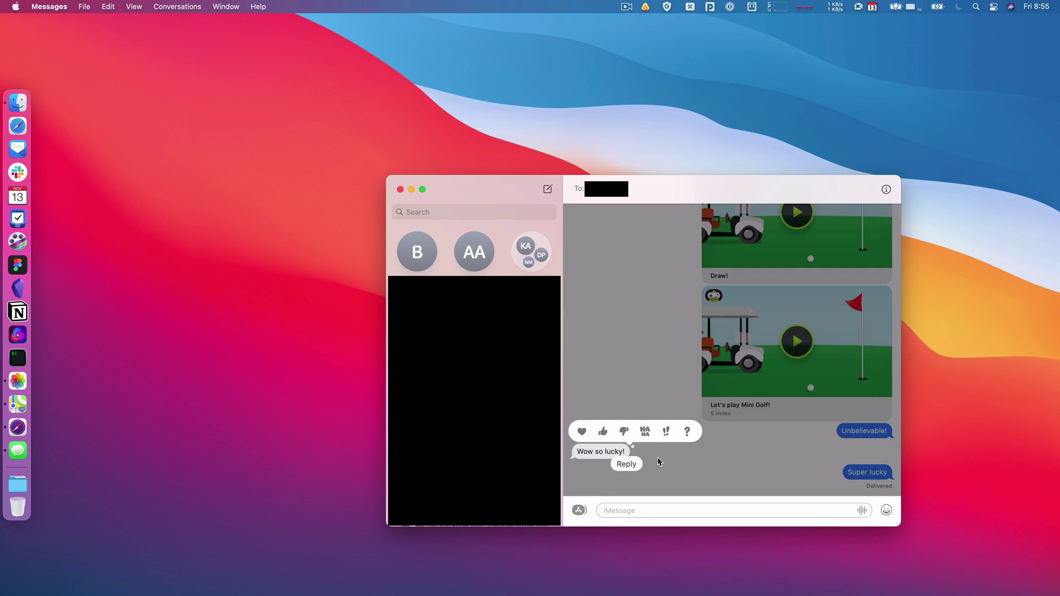
left_click(662, 462)
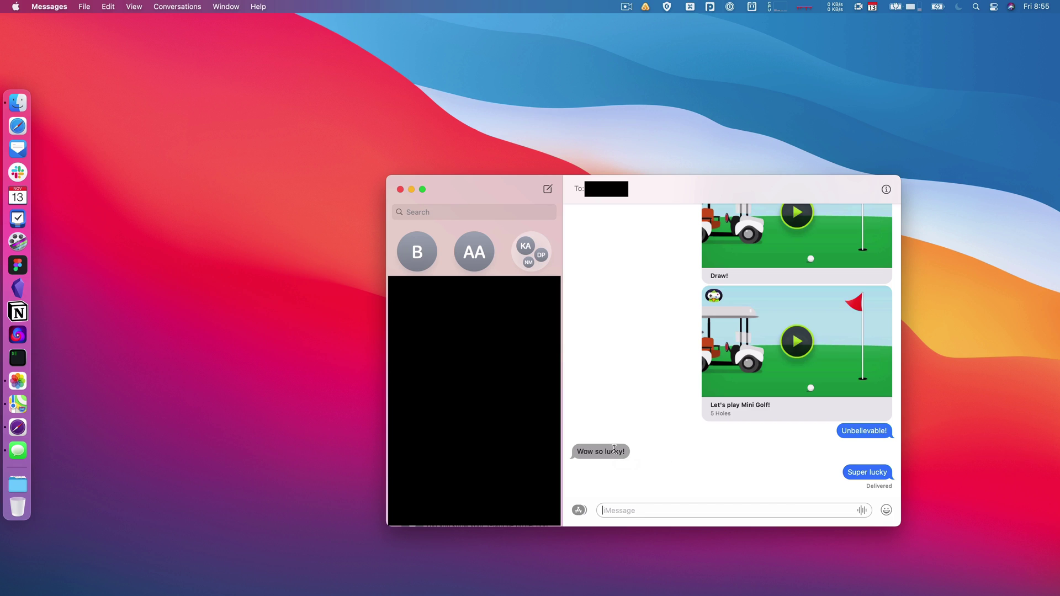
right_click(614, 450)
left_click(624, 465)
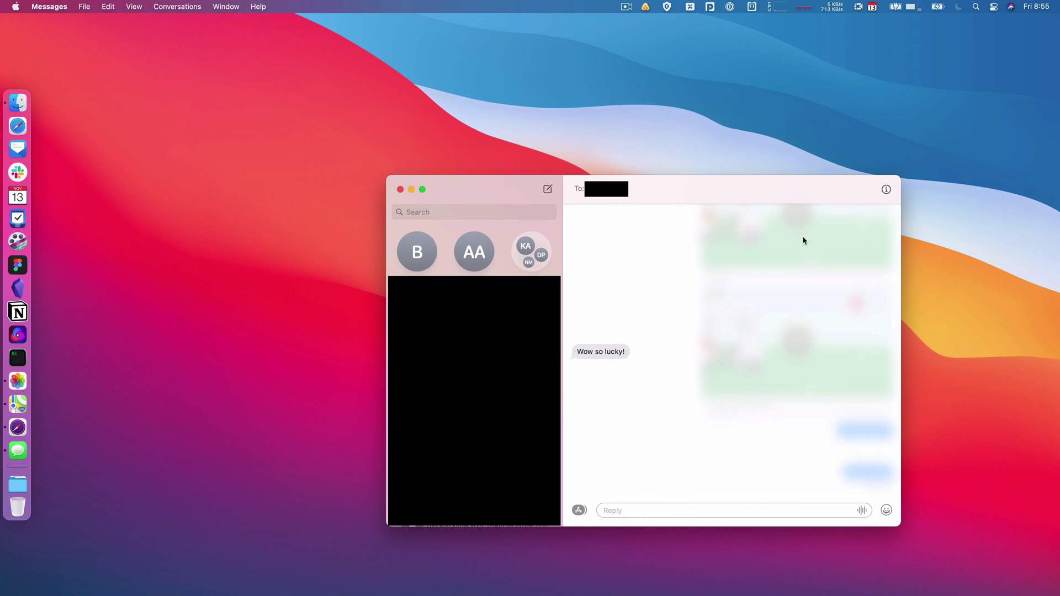
left_click(607, 366)
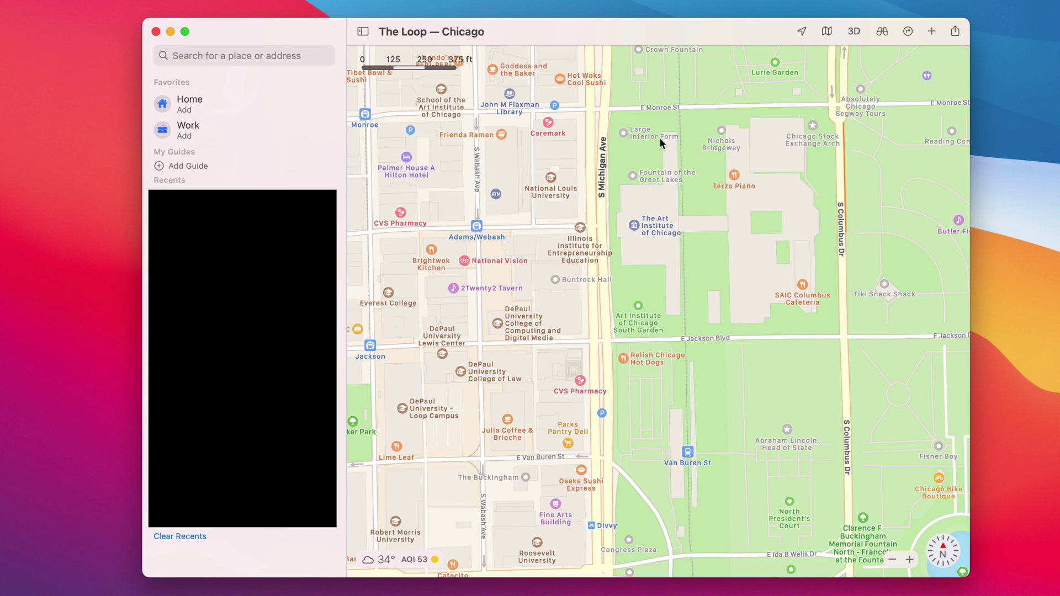
- Pan the Loop map and browse The Art Institute of Chicago's place details
mouse_move(545, 296)
left_mouse_down()
mouse_move(684, 259)
mouse_move(528, 300)
left_mouse_up()
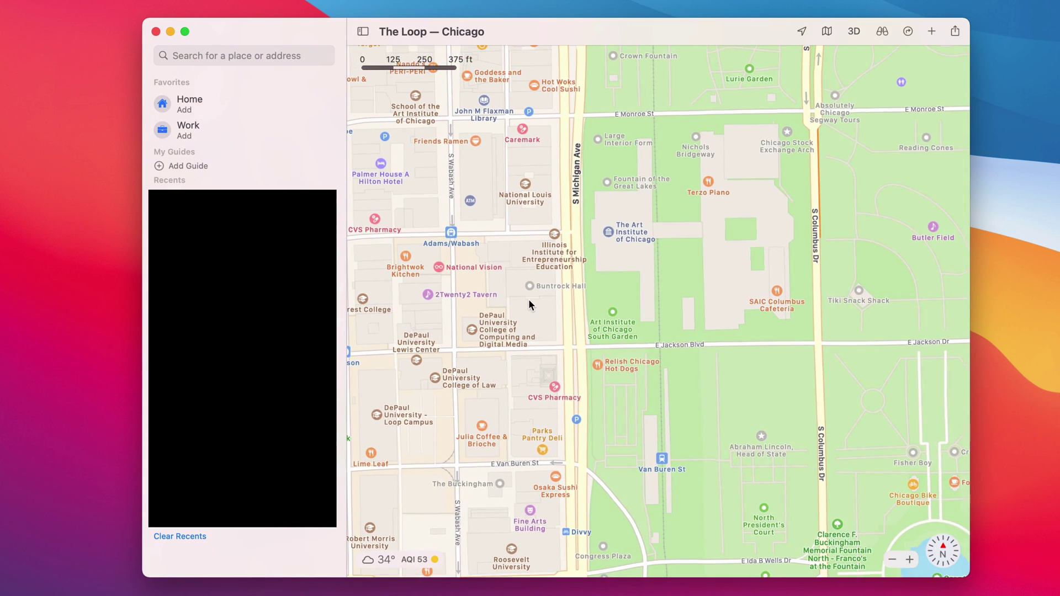
left_click(608, 233)
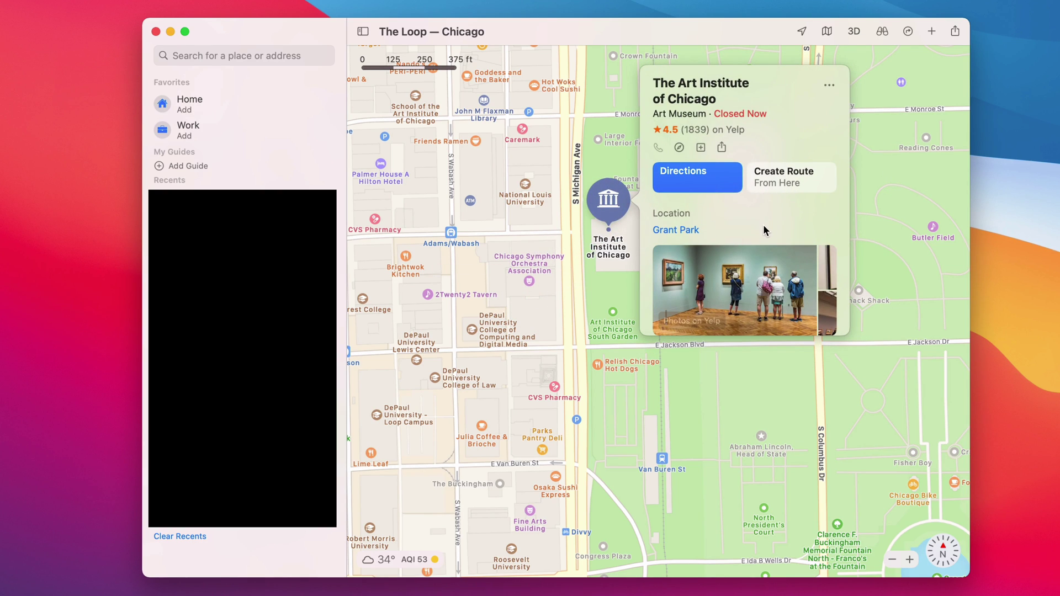
scroll(737, 221, "down", 5)
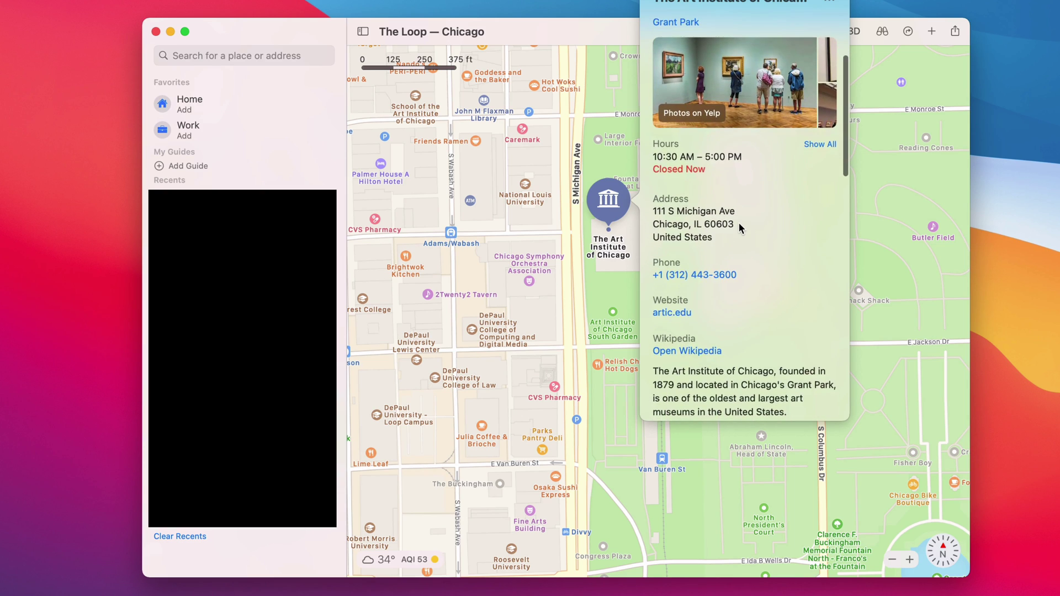
scroll(738, 224, "down", 10)
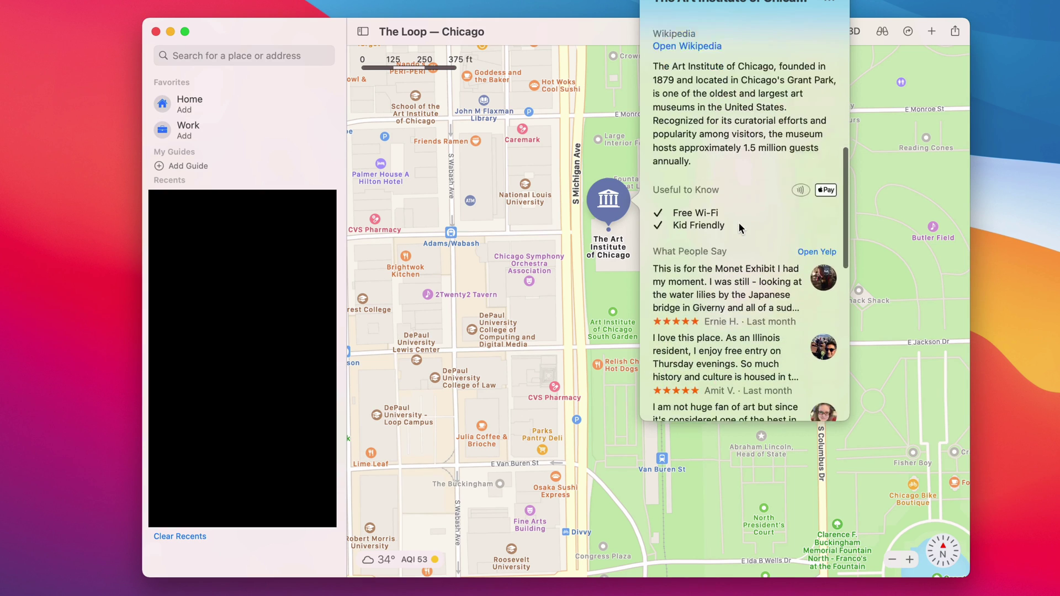
scroll(738, 225, "down", 3)
scroll(738, 225, "up", 15)
- Dismiss the Art Institute and South Garden details and start Look Around
left_click(587, 330)
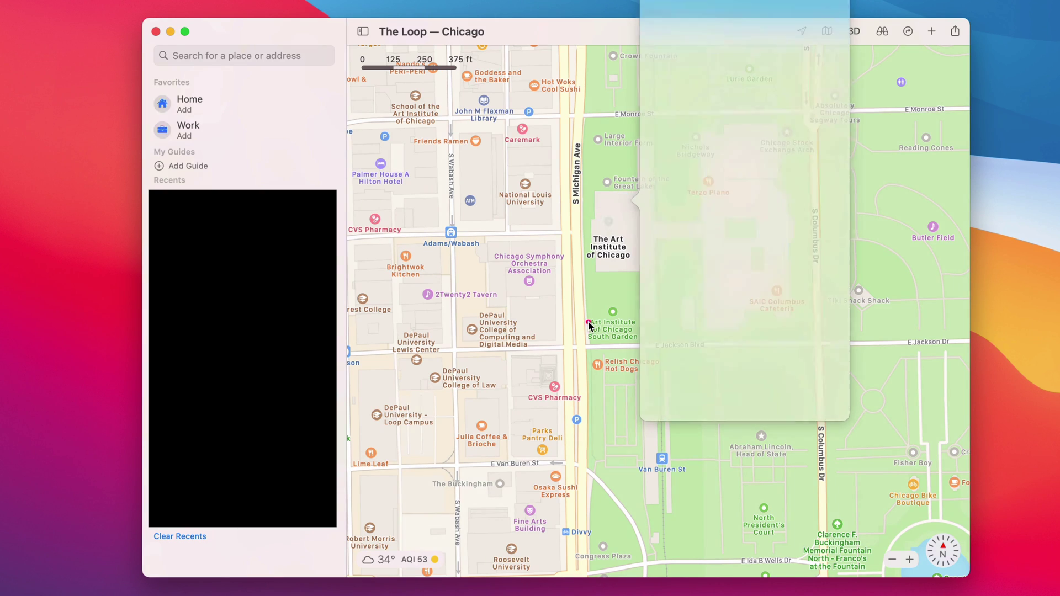
left_click(589, 326)
left_click(818, 81)
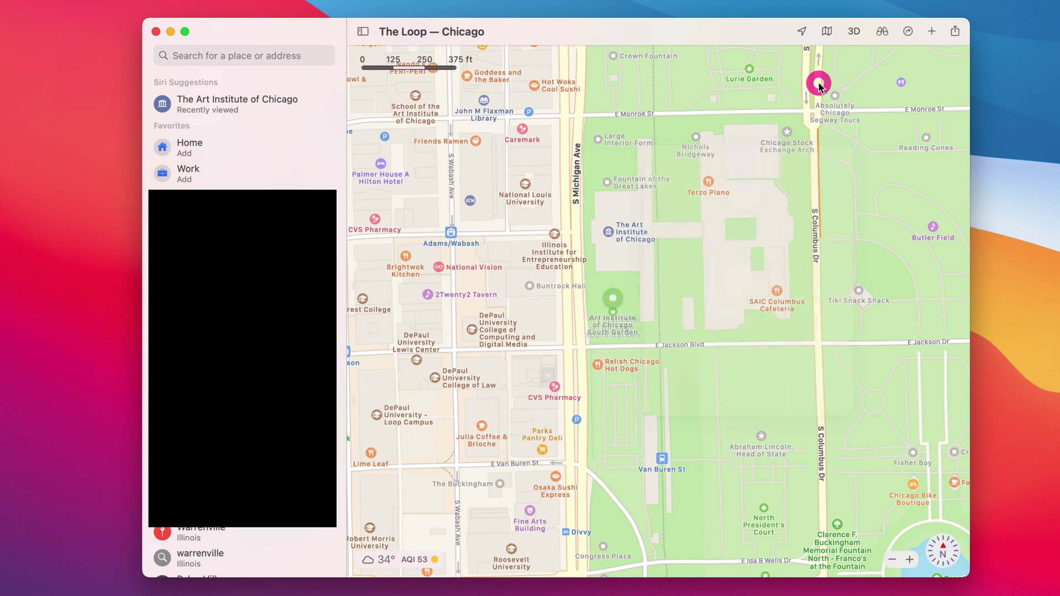
left_click(883, 31)
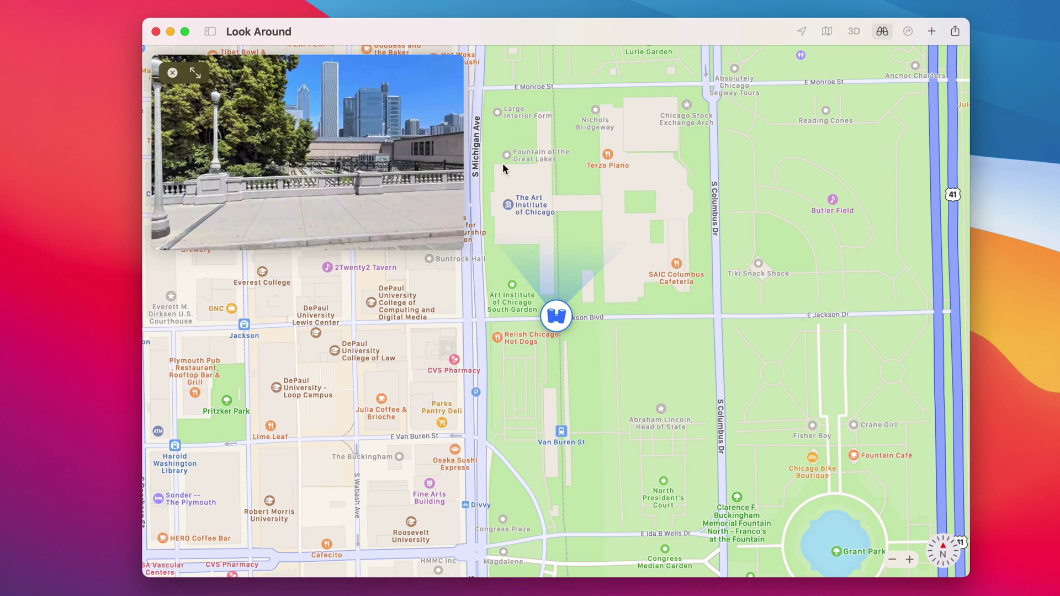
- Position Look Around on Michigan Ave facing the Art Institute and expand it full-window
mouse_move(565, 318)
left_mouse_down()
mouse_move(497, 293)
mouse_move(608, 316)
mouse_move(639, 413)
left_mouse_up()
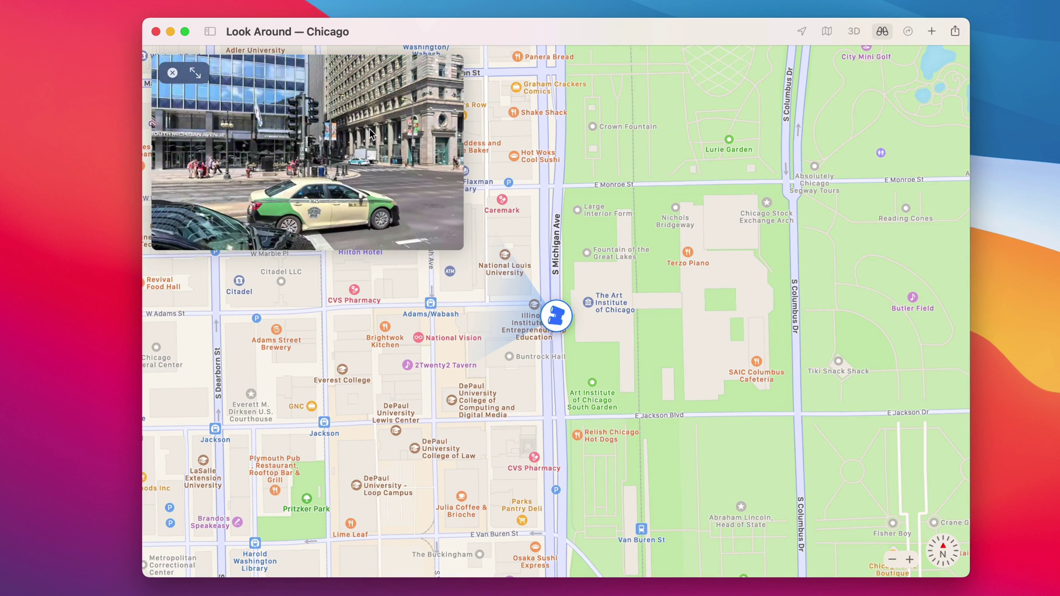
left_click_drag(425, 138, 370, 134)
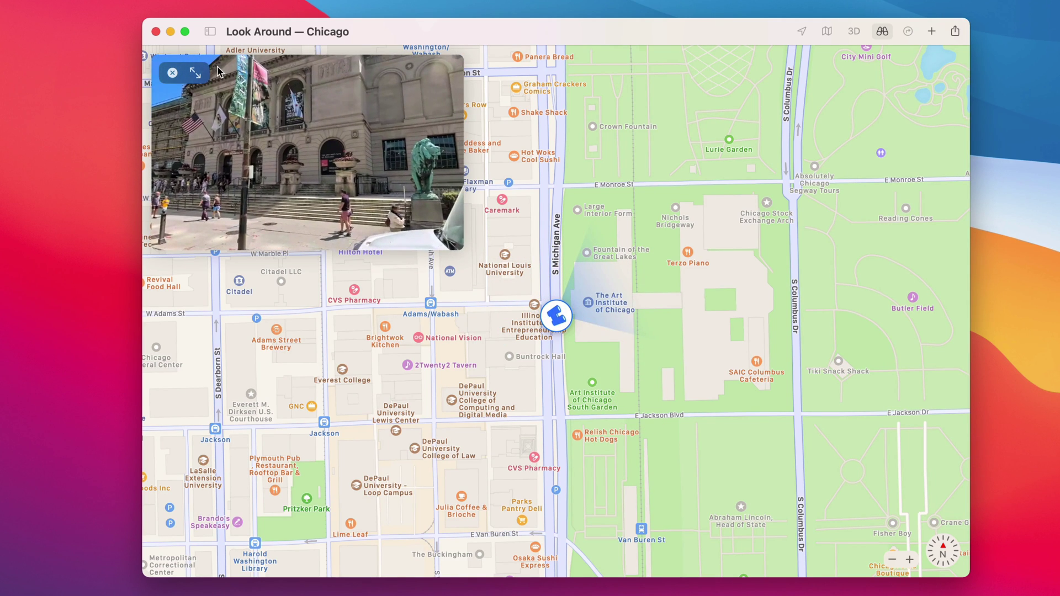
left_click(194, 72)
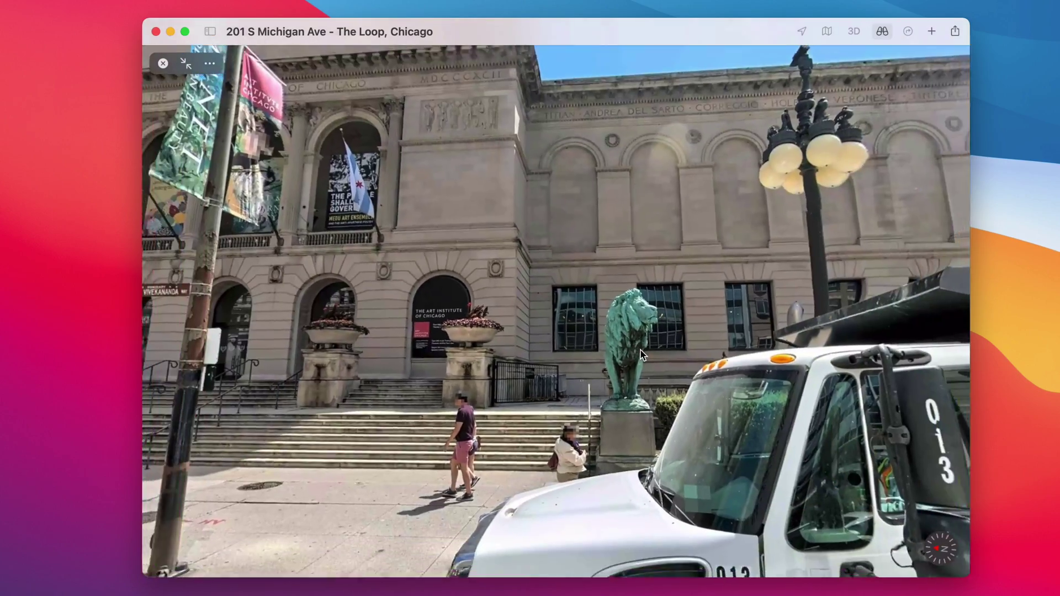
- Look around the street-level scene on Michigan Ave in all directions
scroll(640, 350, "right", 10)
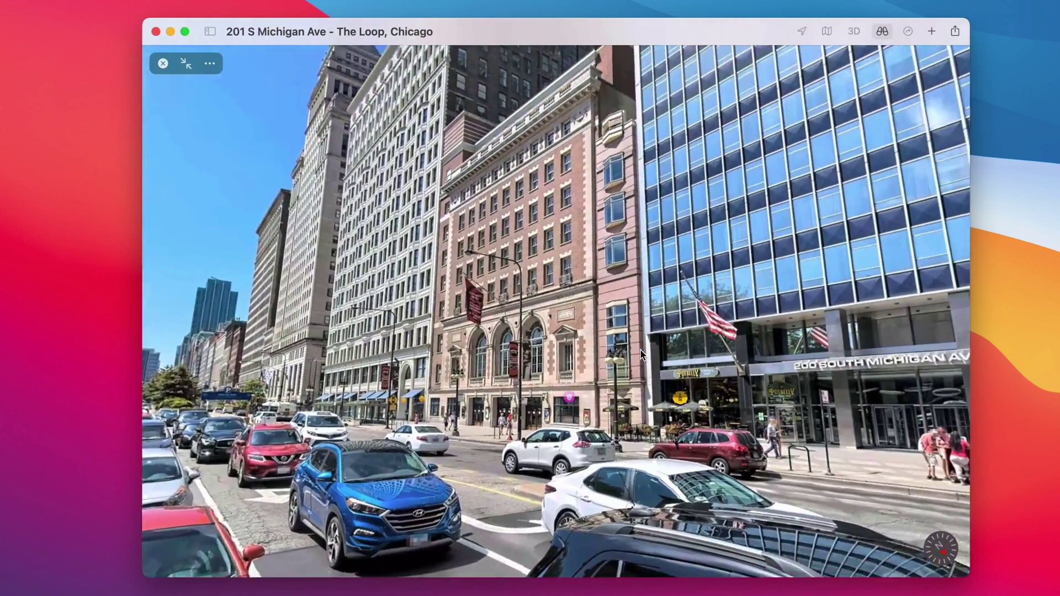
scroll(641, 350, "left", 8)
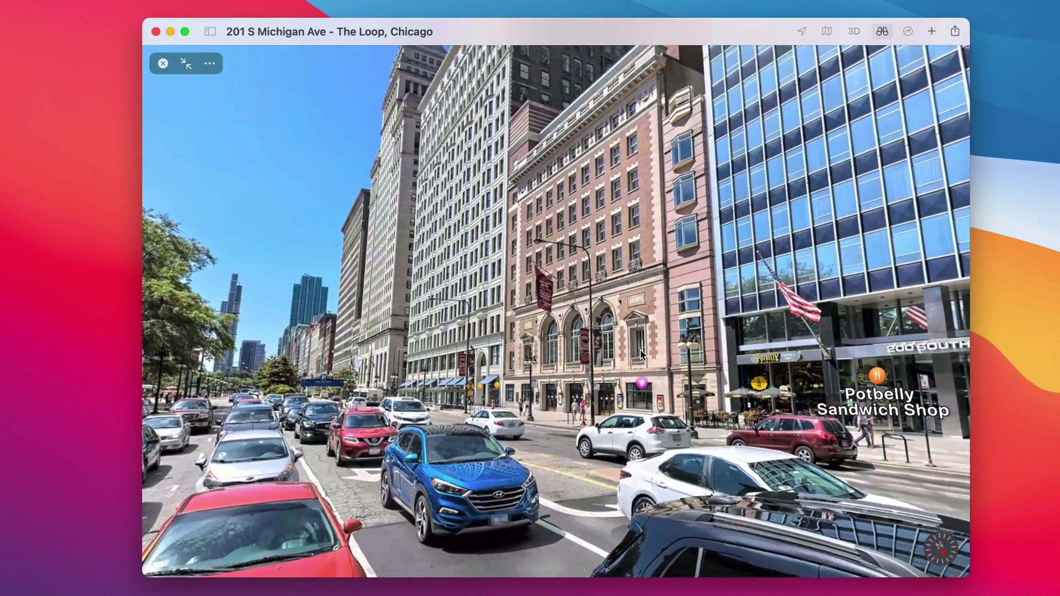
scroll(642, 354, "right", 10)
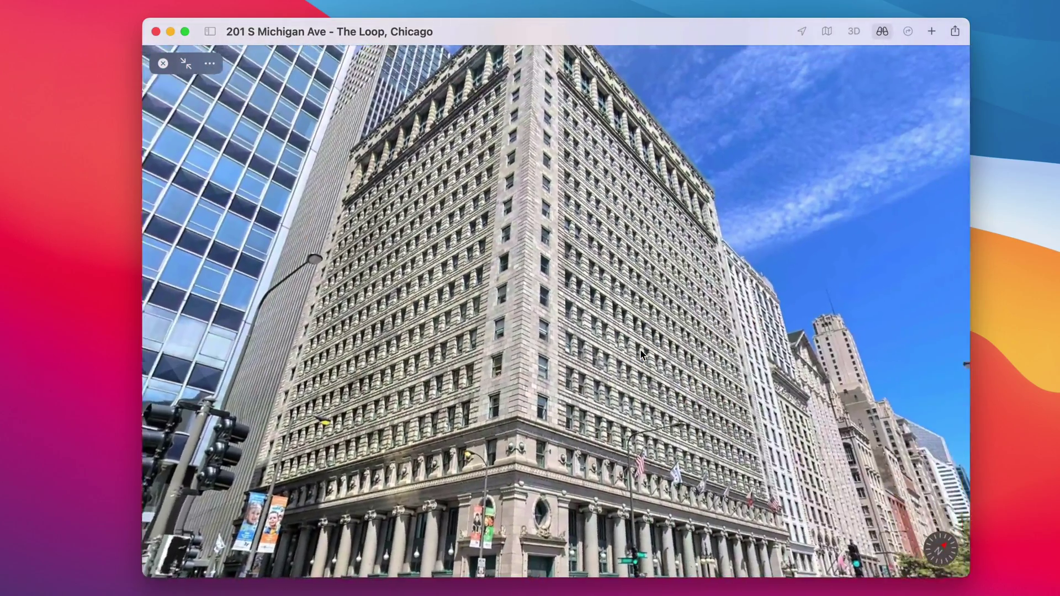
scroll(640, 354, "up", 3)
scroll(640, 354, "right", 10)
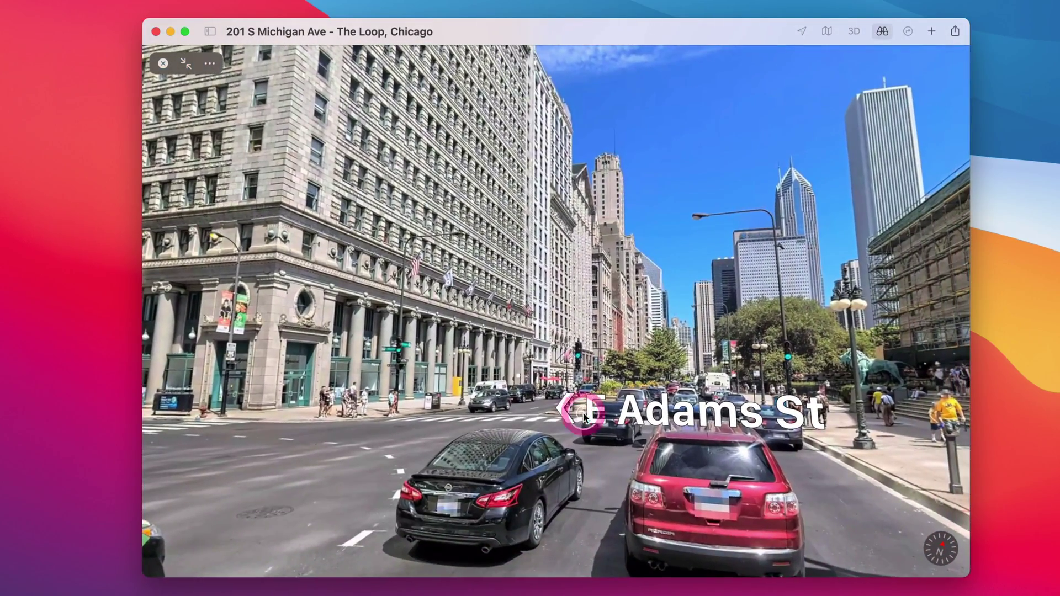
- Travel along Michigan Ave past E Adams St to the flowerbed median, then exit Look Around
left_click(585, 411)
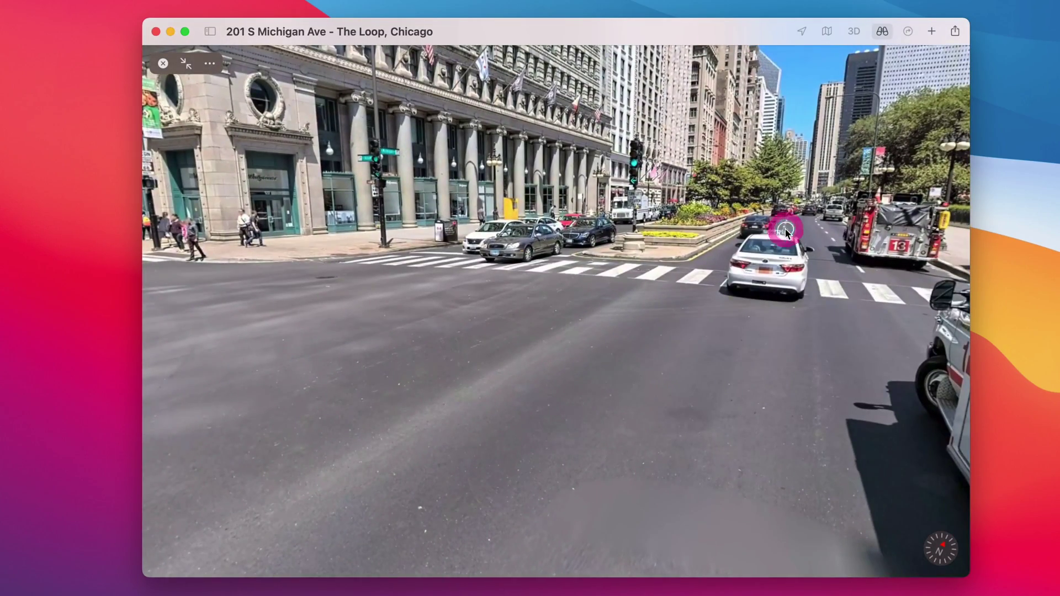
left_click(785, 230)
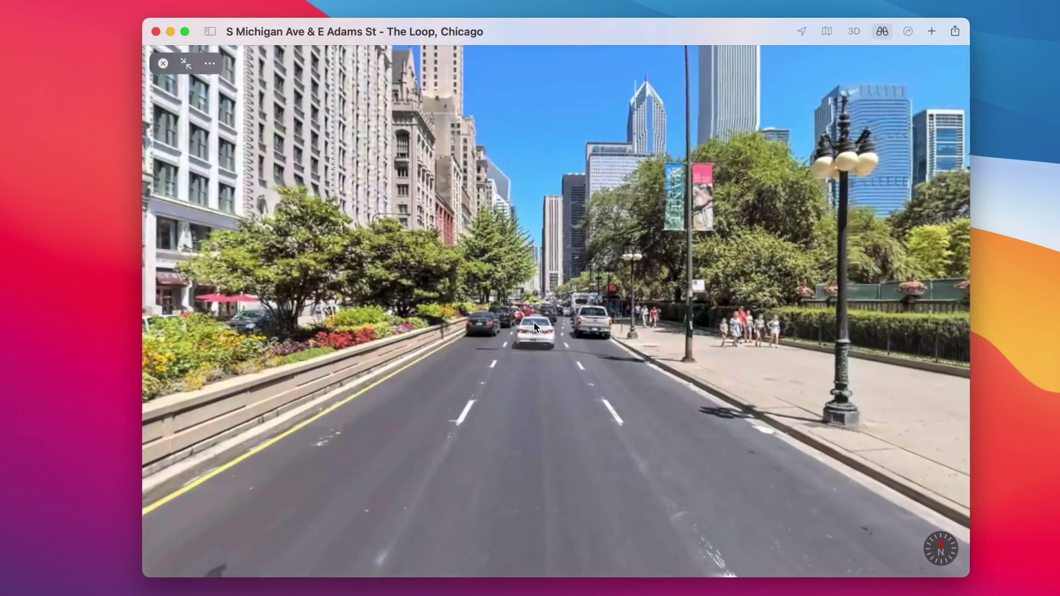
left_click(533, 323)
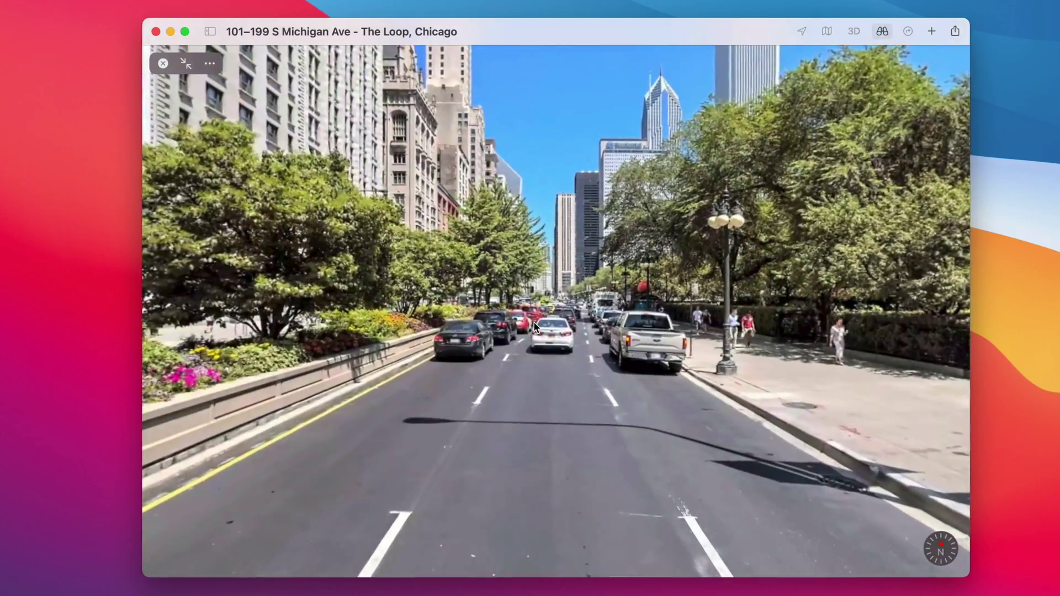
left_click(534, 325)
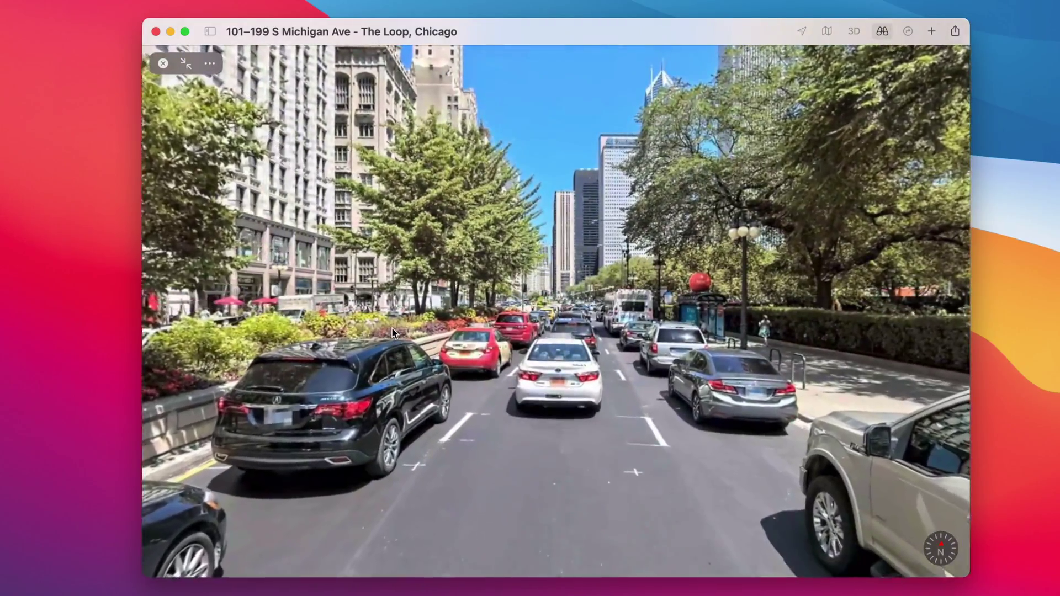
left_click(392, 327)
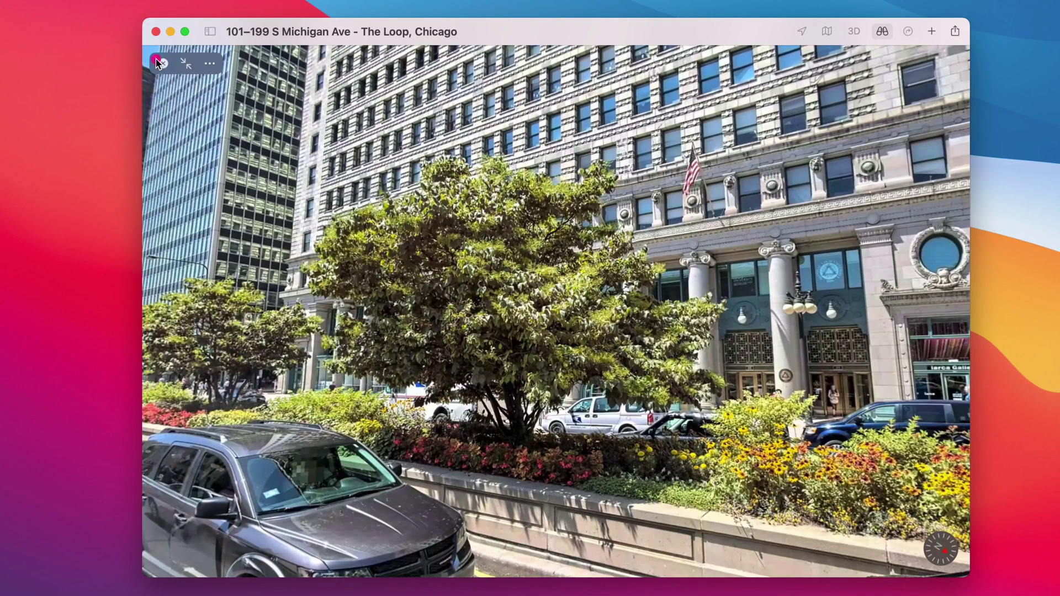
left_click(157, 62)
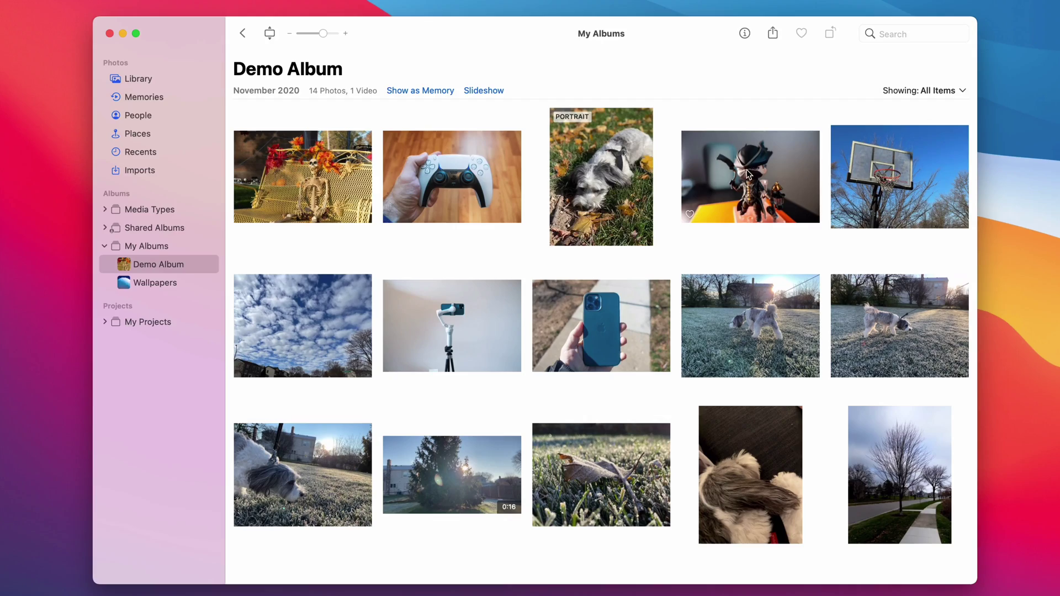
- Open the Demo Album's basketball hoop photo in the Photos editor
double_click(885, 173)
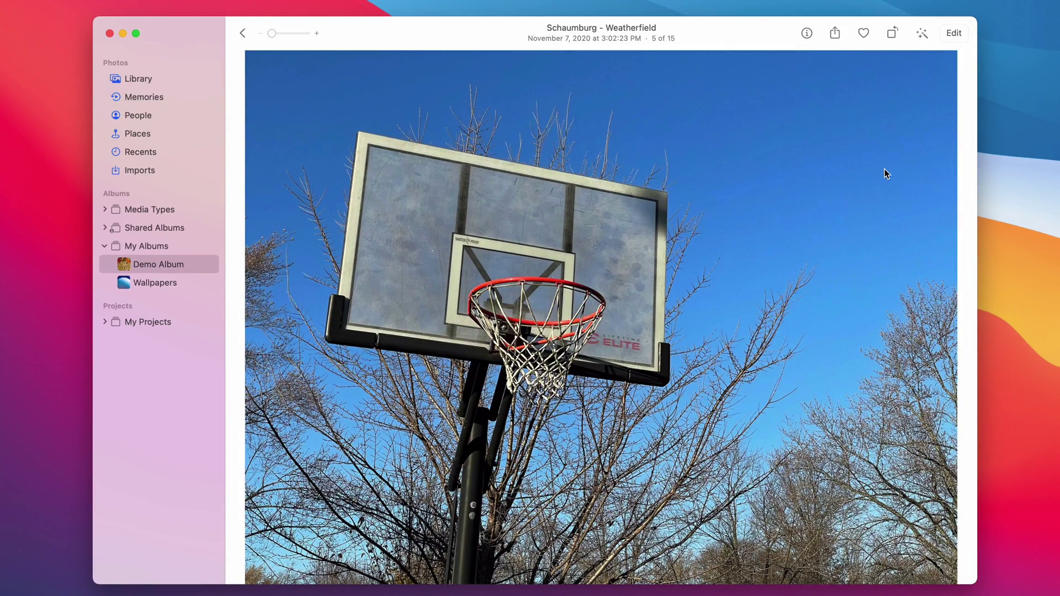
left_click(950, 35)
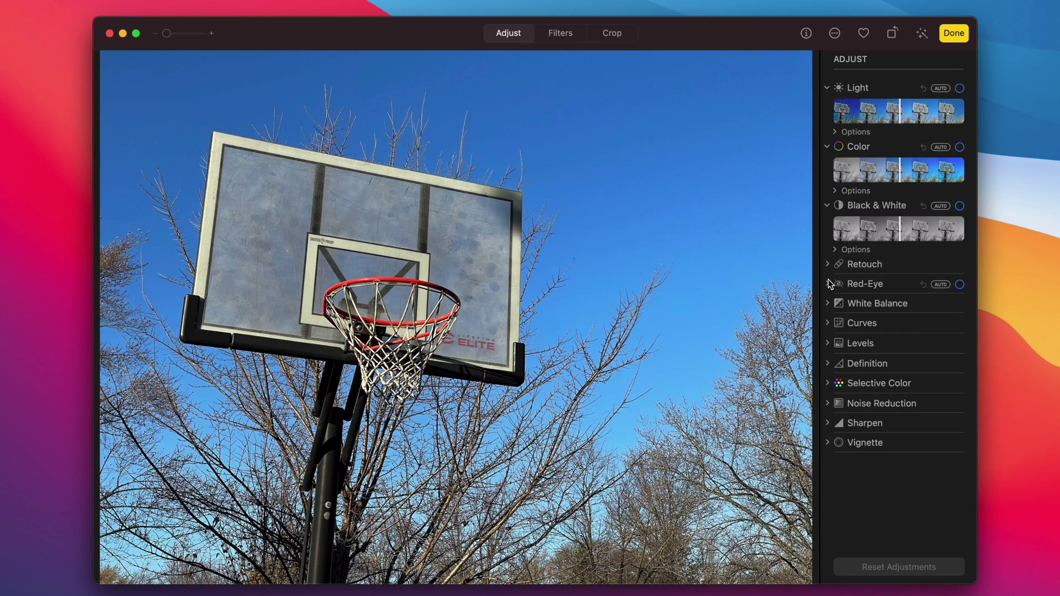
- Brighten the basketball hoop photo with the Light slider and lower its Exposure
left_click(900, 114)
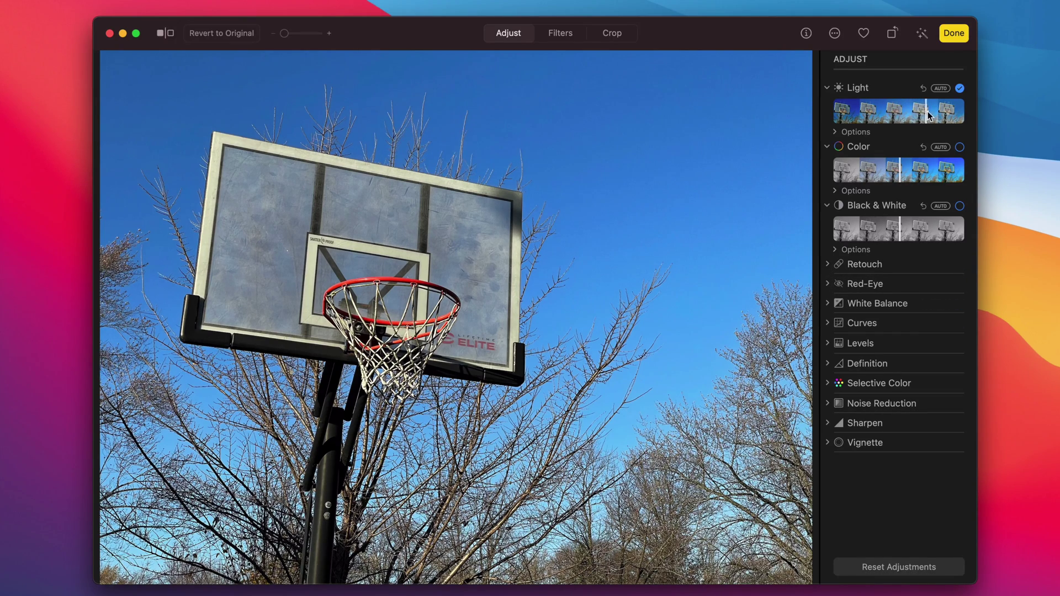
left_click_drag(929, 116, 944, 115)
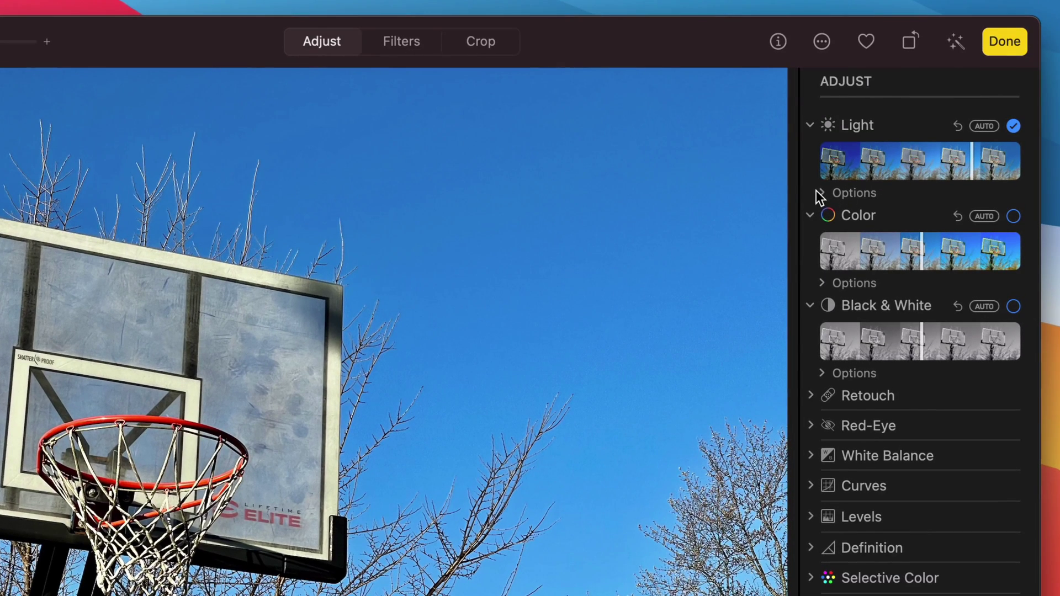
left_click(818, 193)
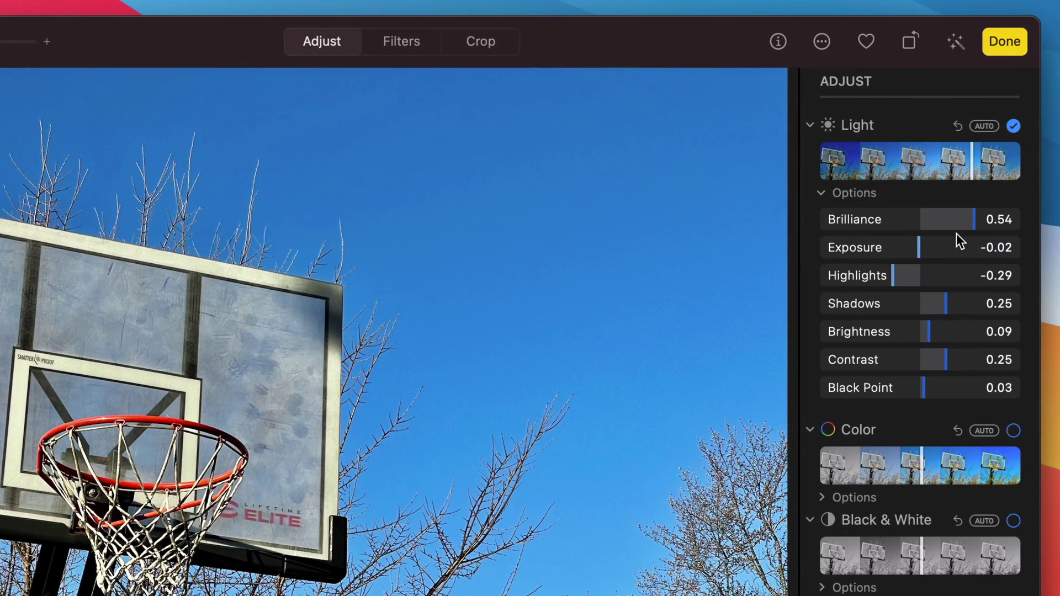
mouse_move(972, 167)
left_mouse_down()
mouse_move(860, 164)
mouse_move(979, 158)
left_mouse_up()
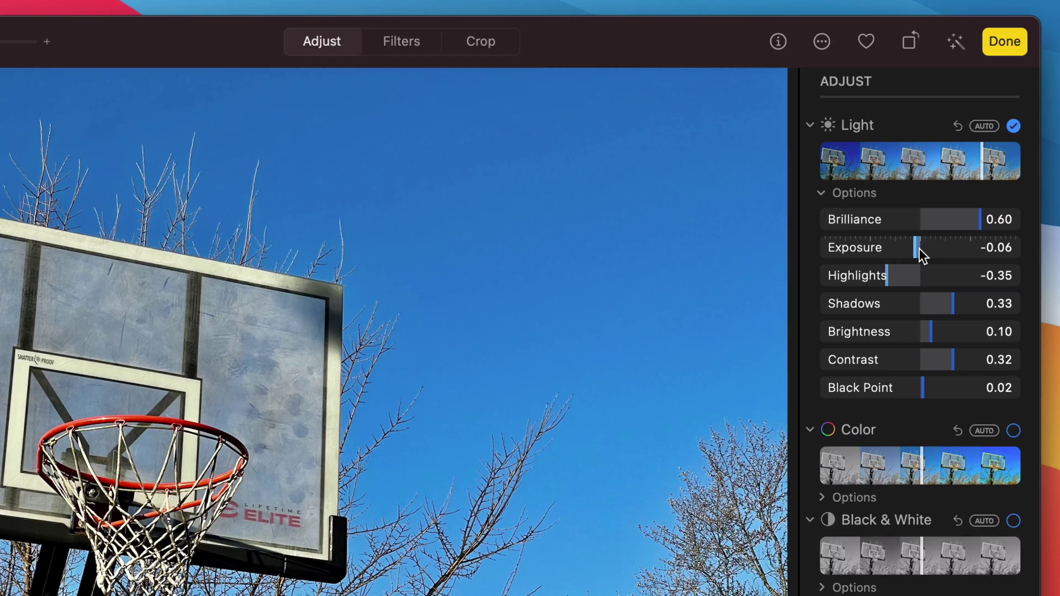
left_click_drag(919, 249, 965, 273)
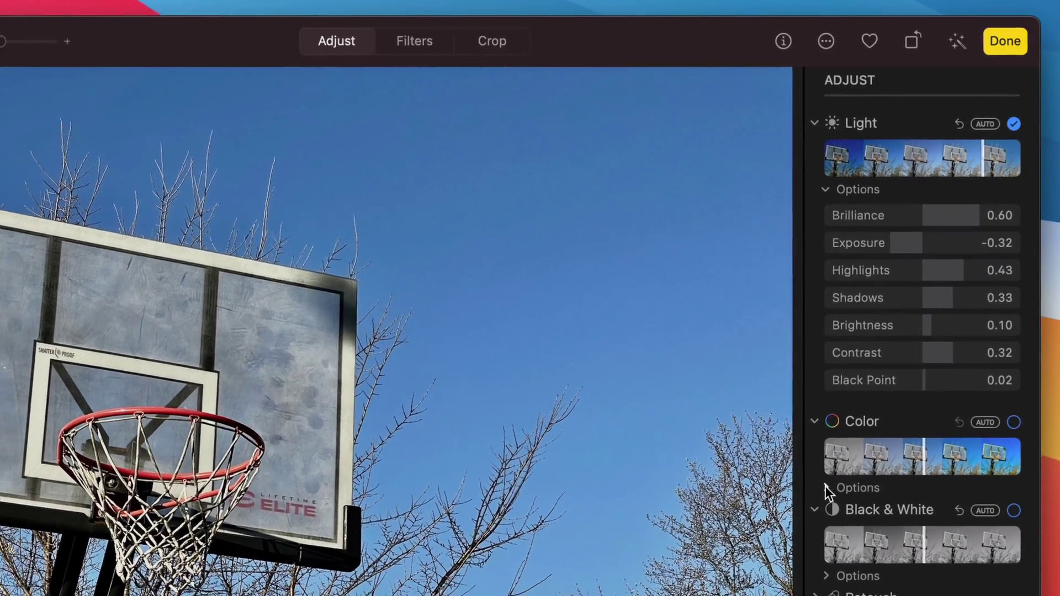
- Raise Saturation to 0.38, save the edits, and auto-enhance the photo
left_click(827, 487)
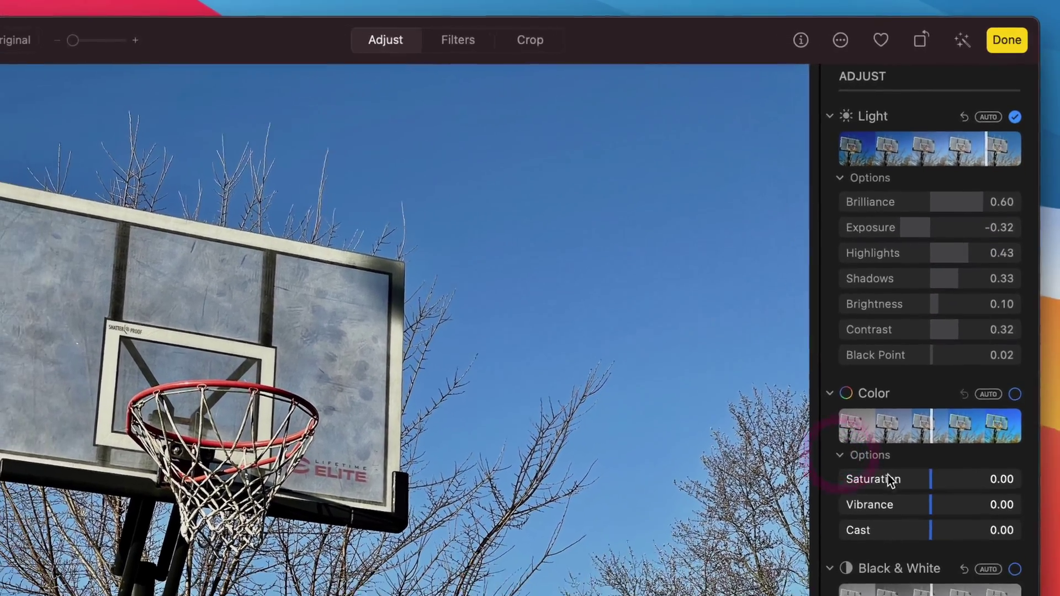
left_click_drag(933, 465, 967, 469)
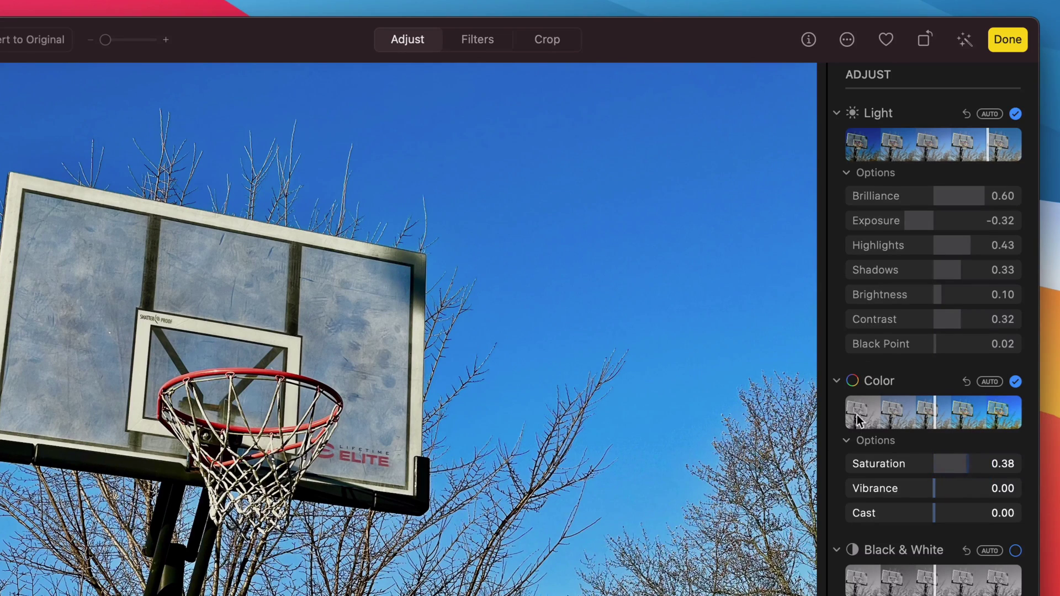
scroll(934, 318, "down", 3)
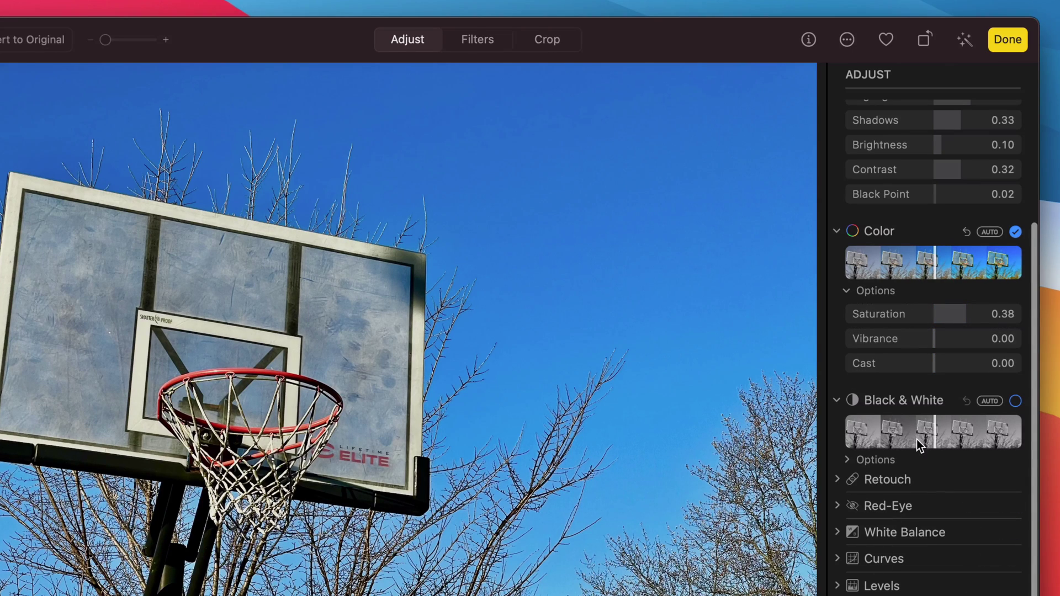
left_click(988, 44)
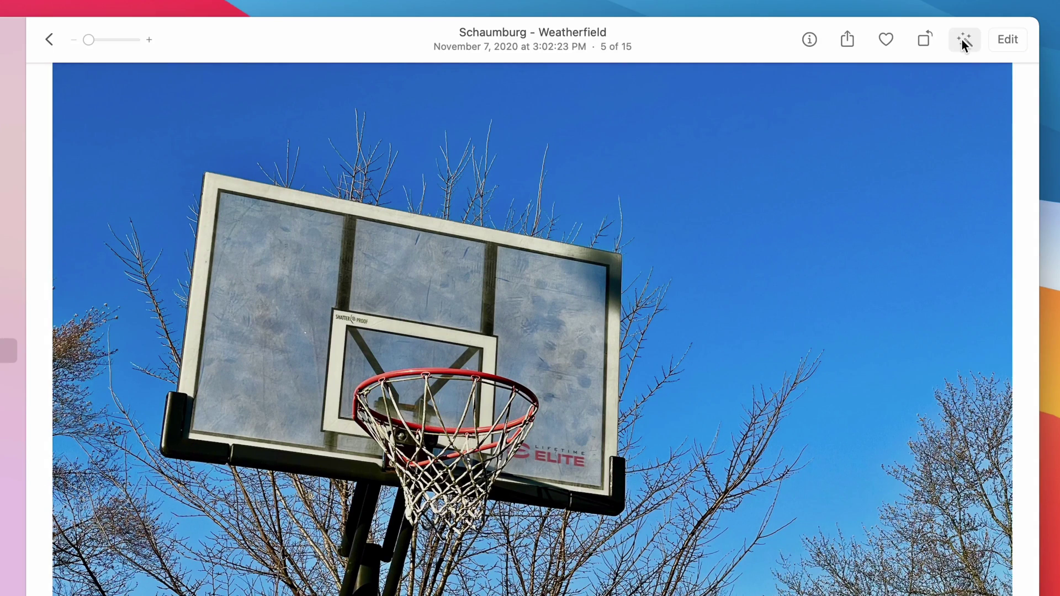
left_click(963, 40)
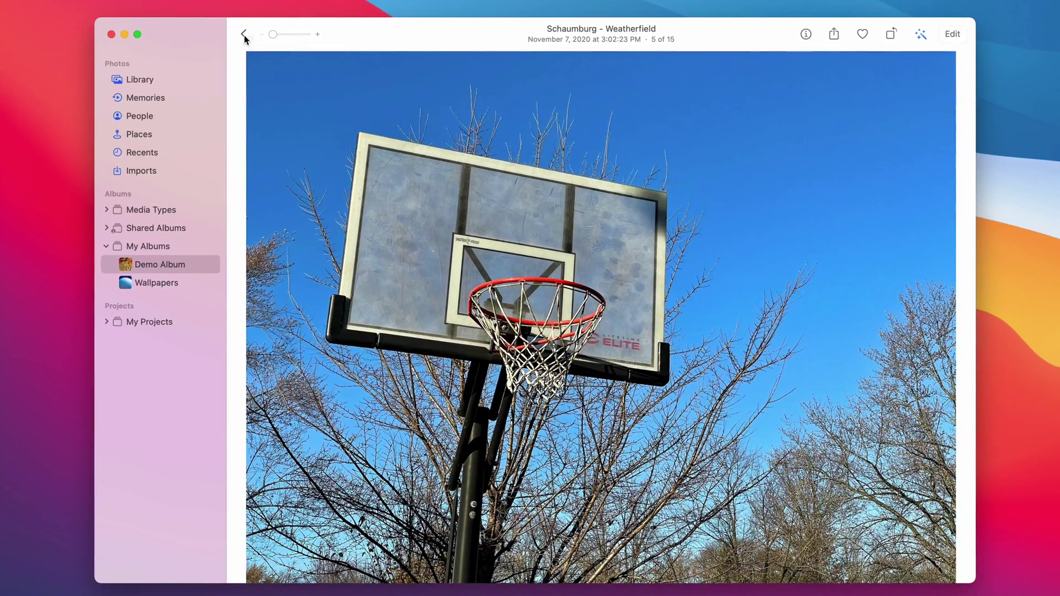
- Open the 0:16 Schaumburg video from Demo Album and skip to the dog at 0:04
left_click(240, 33)
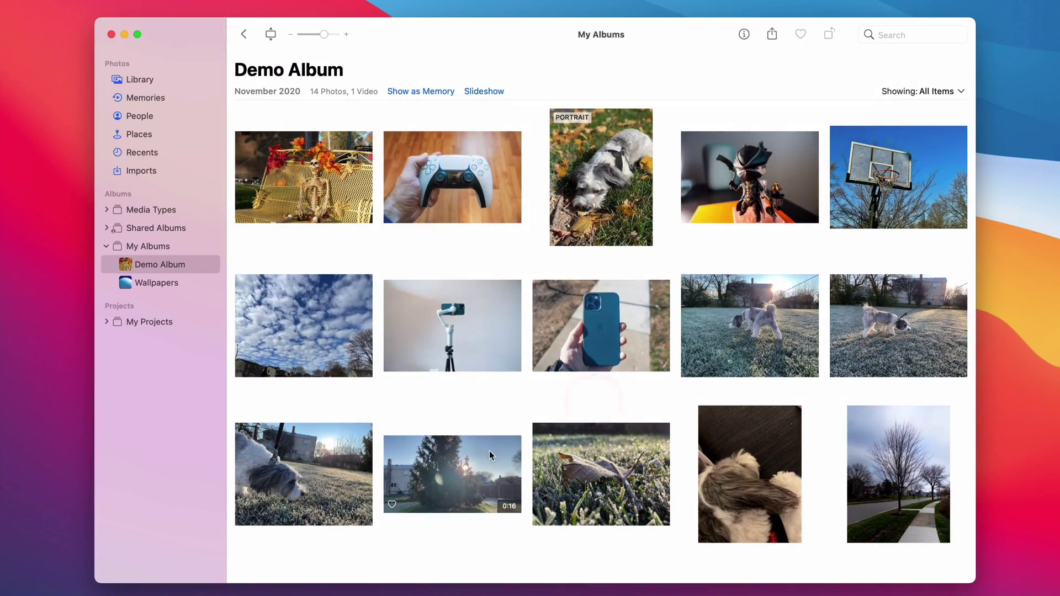
double_click(466, 457)
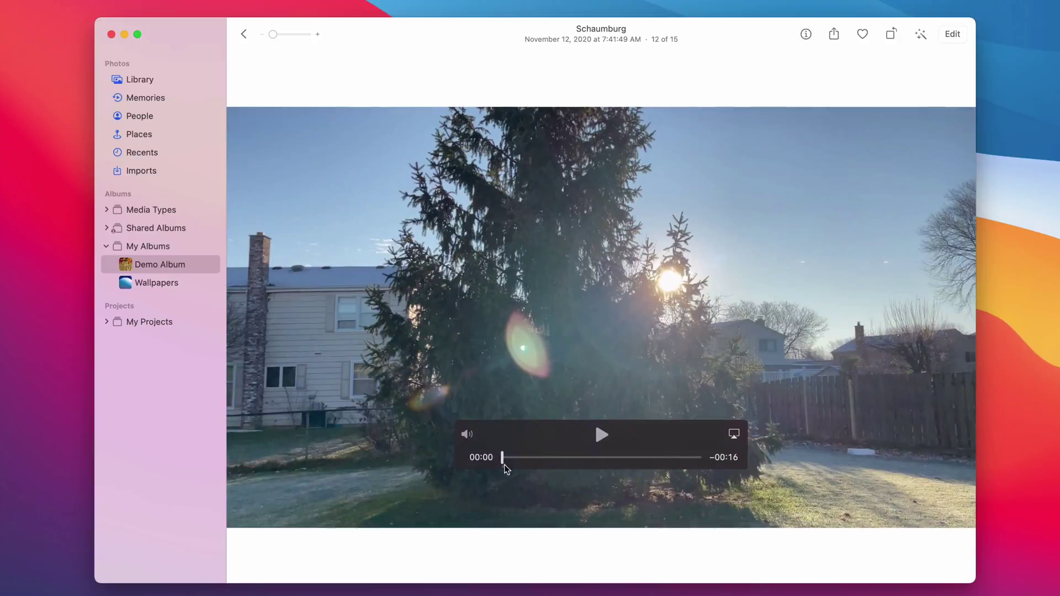
left_click_drag(504, 459, 555, 457)
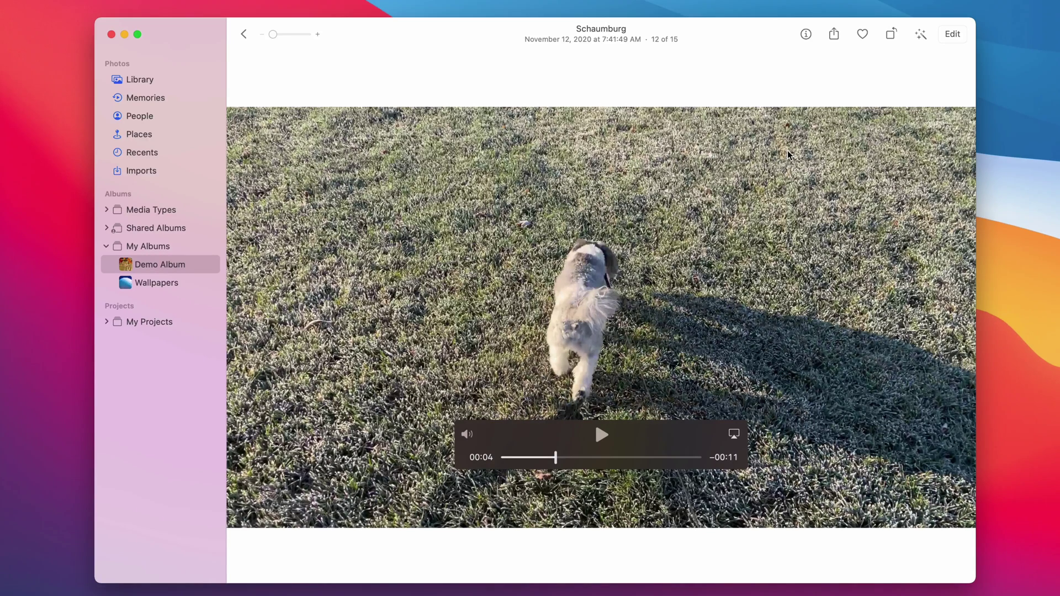
- Adjust the dog video to Saturation 0.39, Exposure -0.26 and Highlights 0.59
left_click(949, 38)
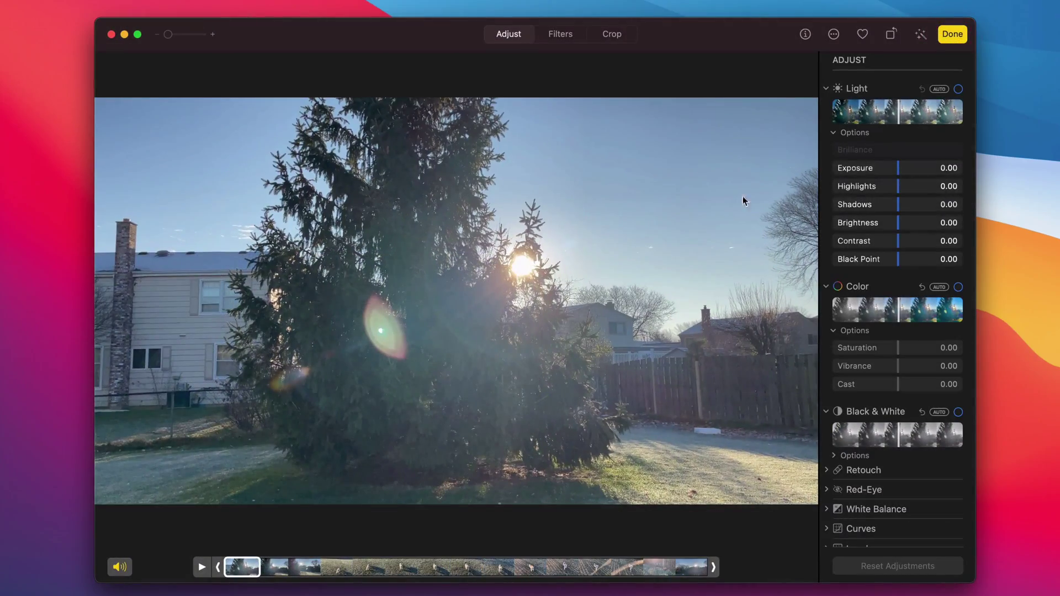
left_click_drag(247, 561, 352, 562)
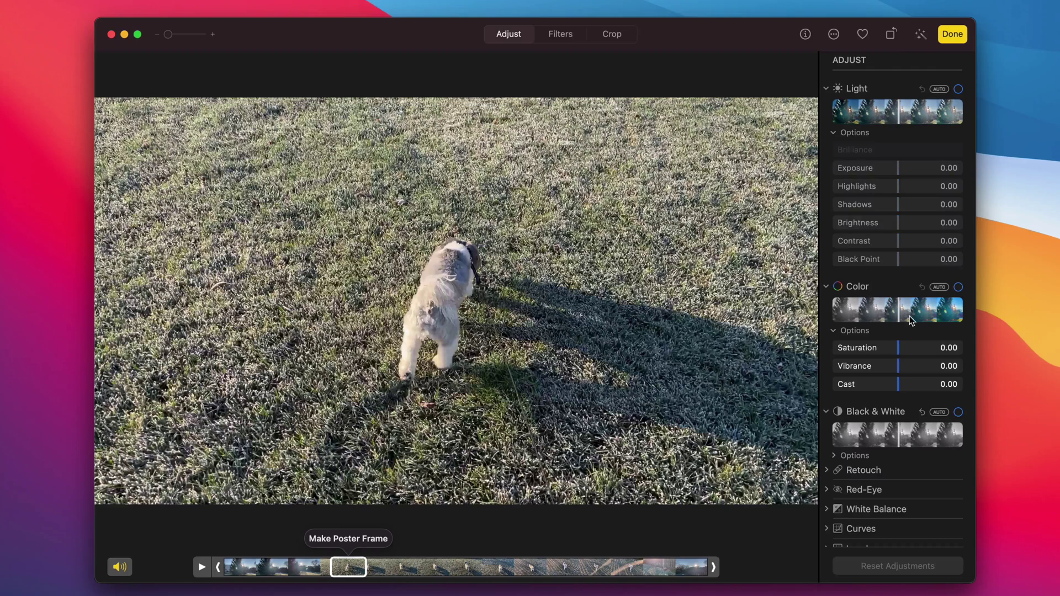
left_click_drag(905, 347, 924, 337)
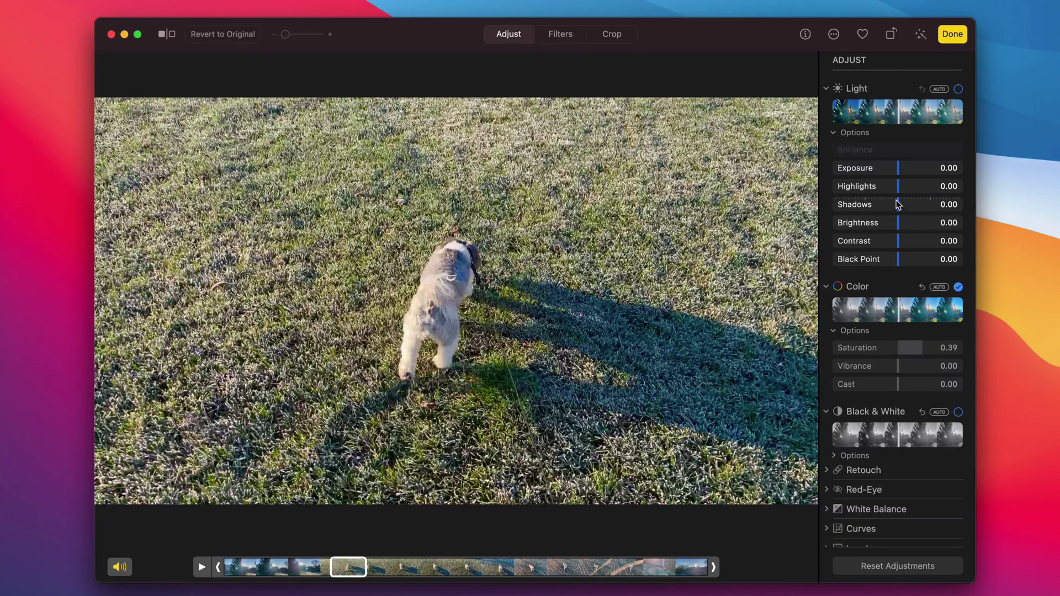
left_click_drag(886, 166, 935, 189)
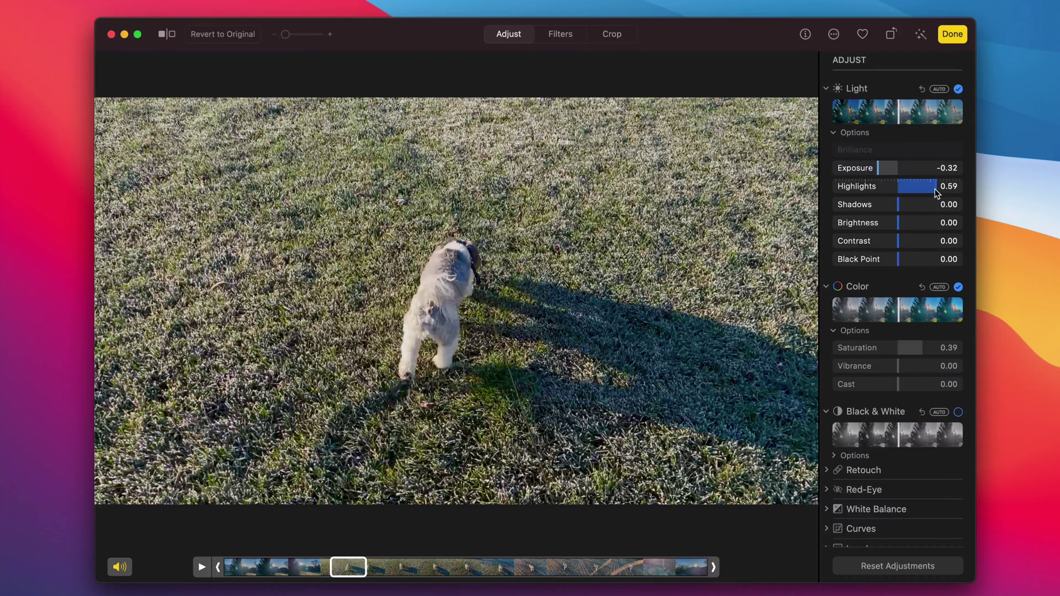
left_click_drag(878, 167, 881, 167)
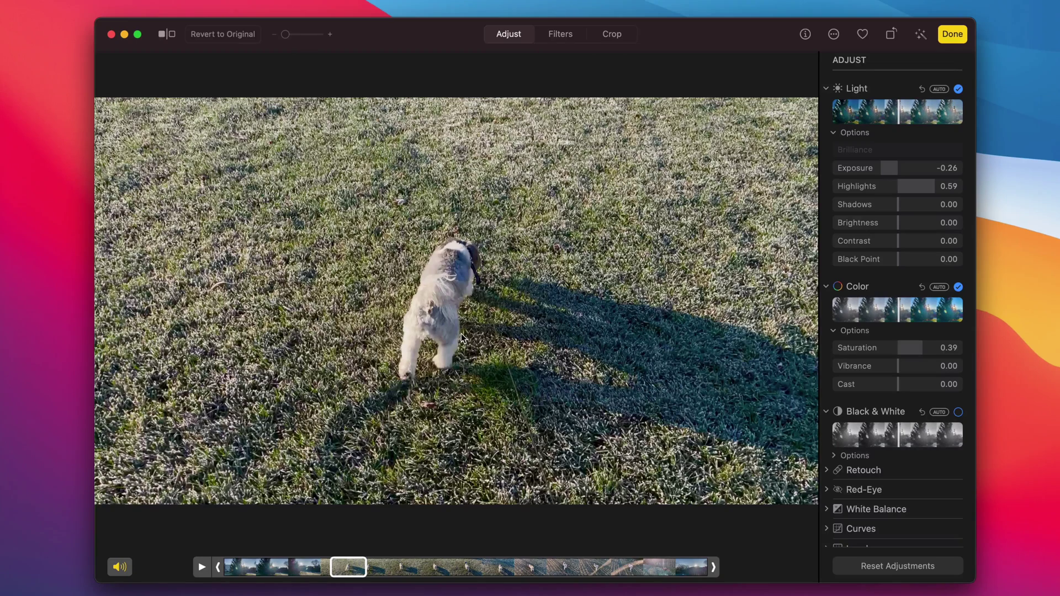
scroll(924, 465, "down", 5)
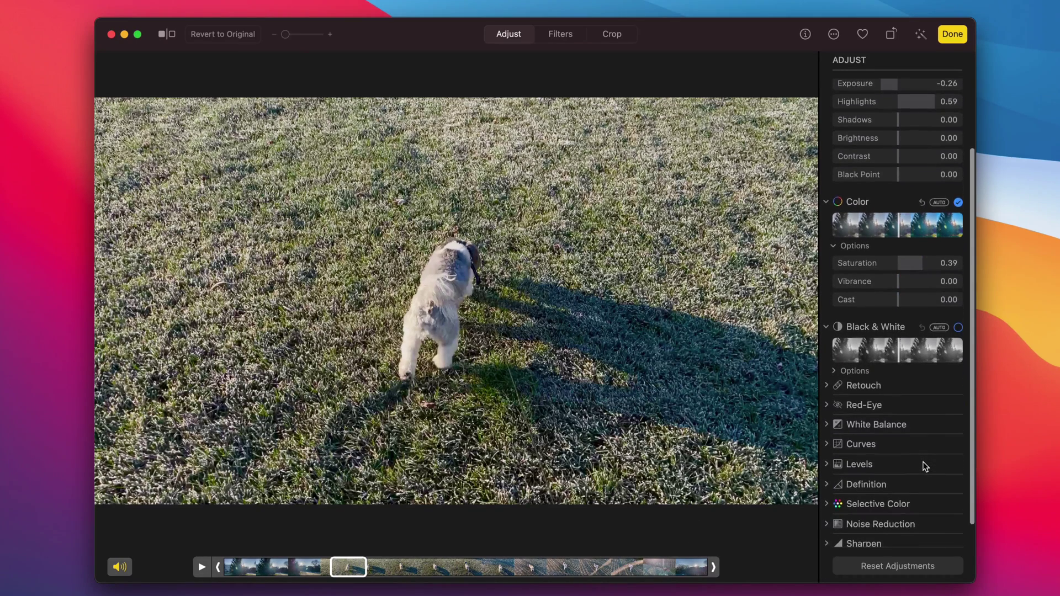
scroll(925, 465, "up", 4)
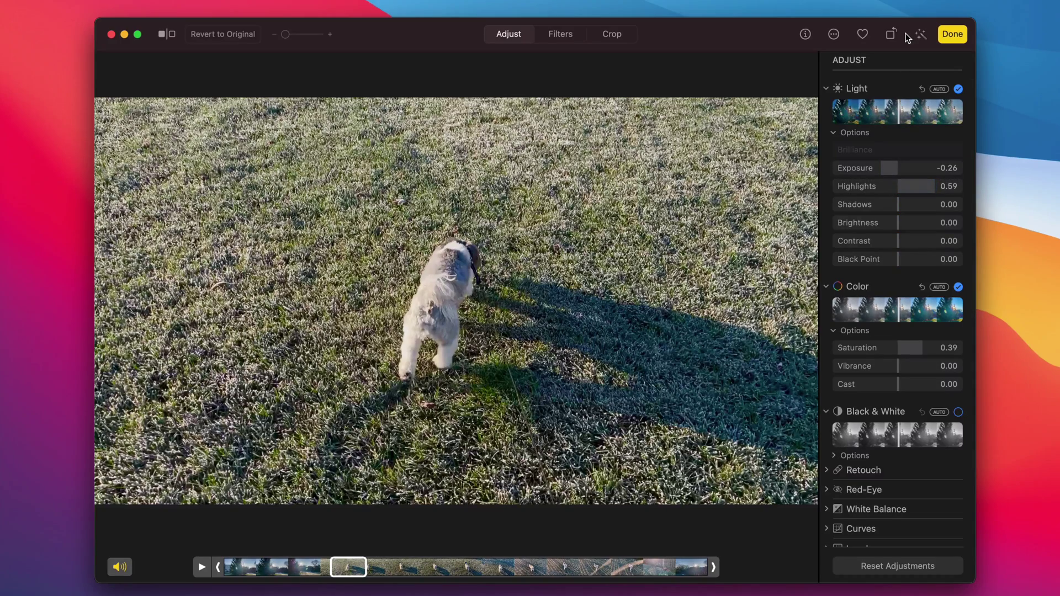
- Finish editing and rotate the dog video a full turn back to landscape
left_click(952, 34)
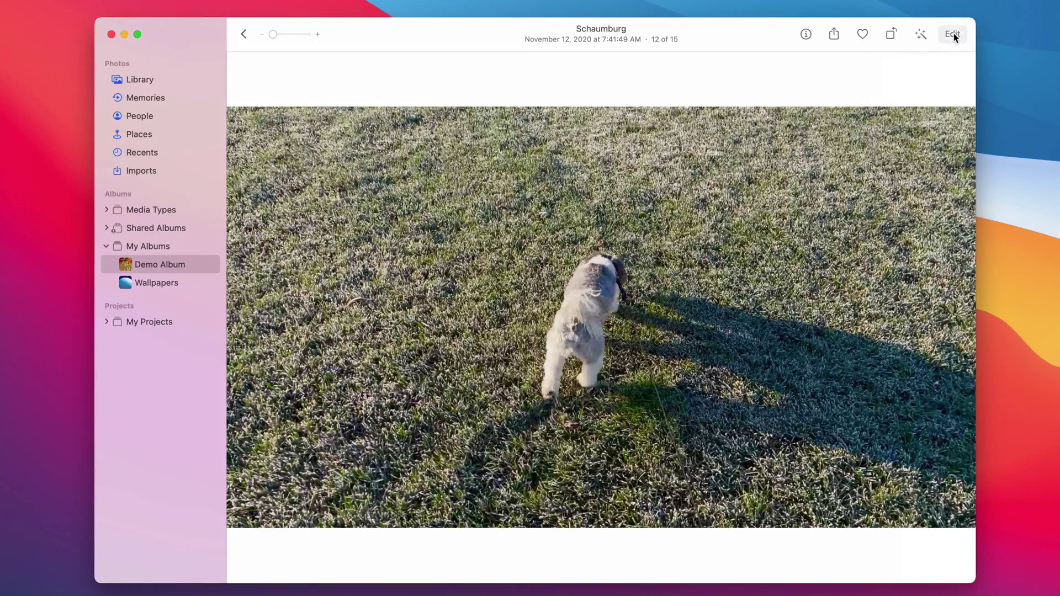
left_click(890, 36)
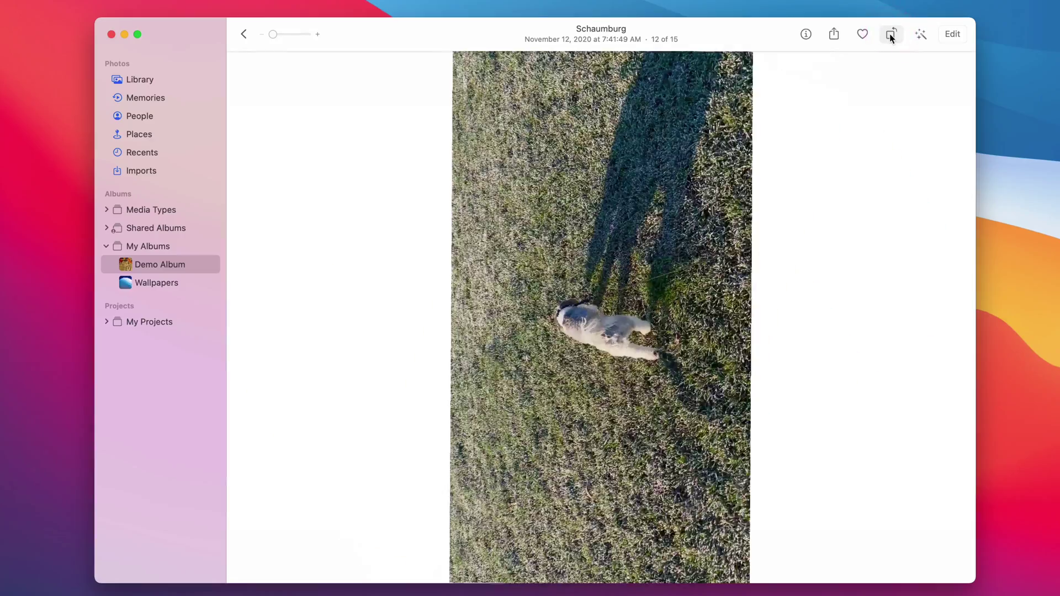
left_click(889, 34)
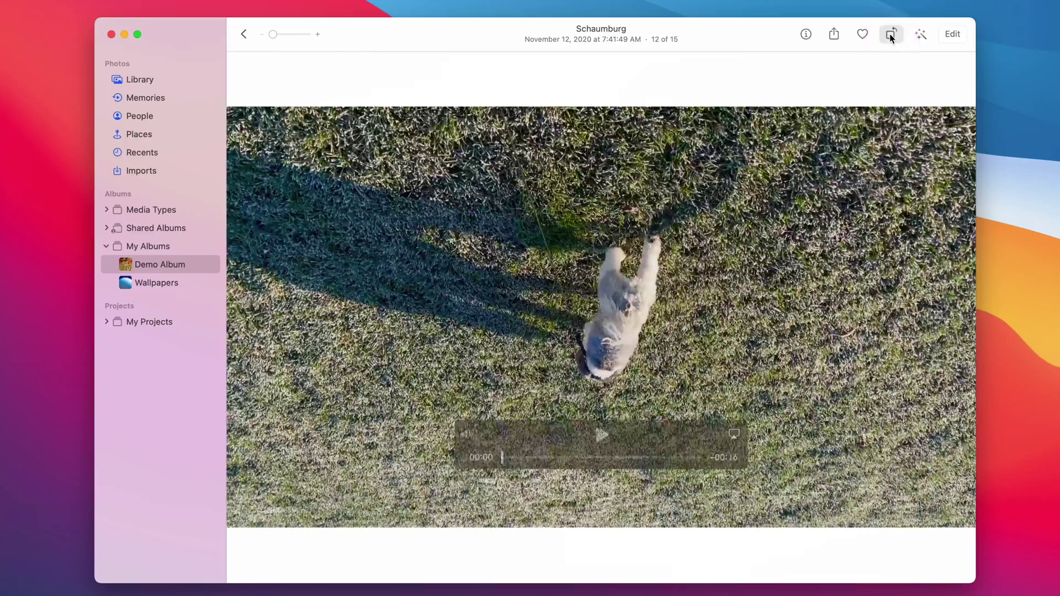
left_click(889, 34)
left_click(890, 35)
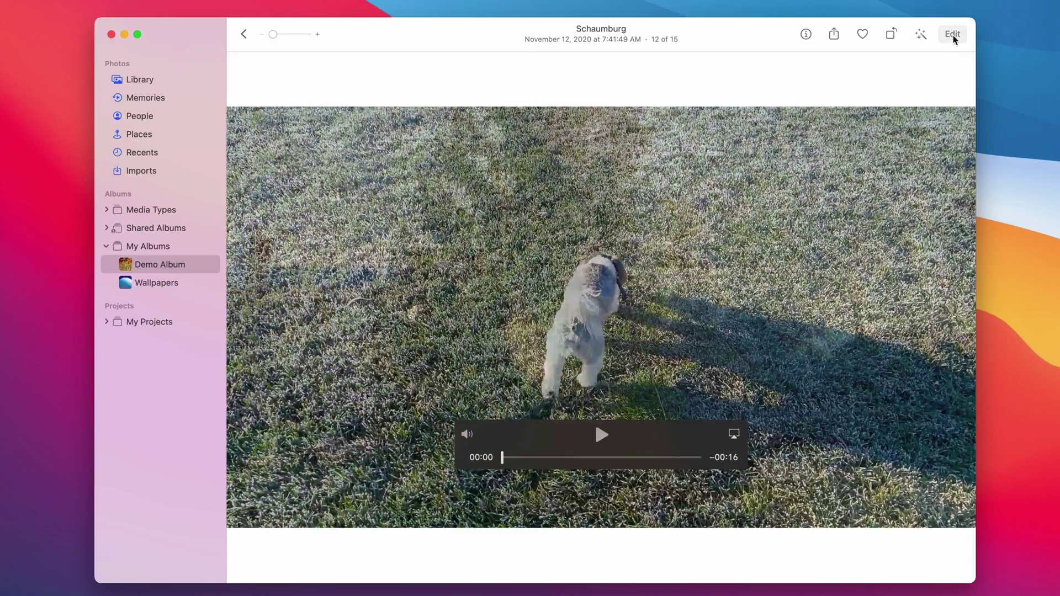
- Apply the Vivid Warm filter at strength 37 and switch to the Crop tools
left_click(952, 34)
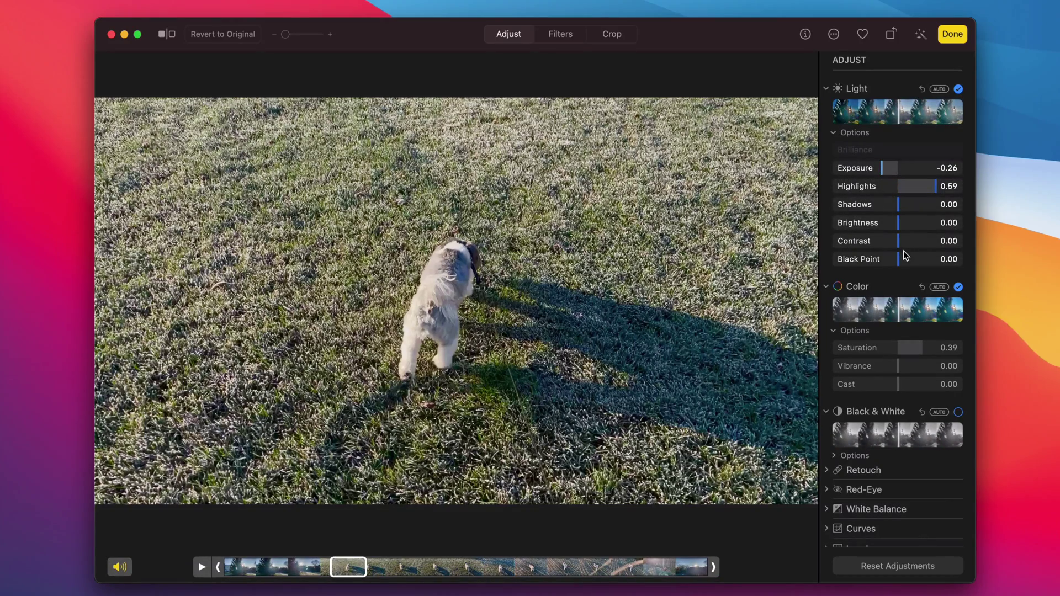
left_click(568, 30)
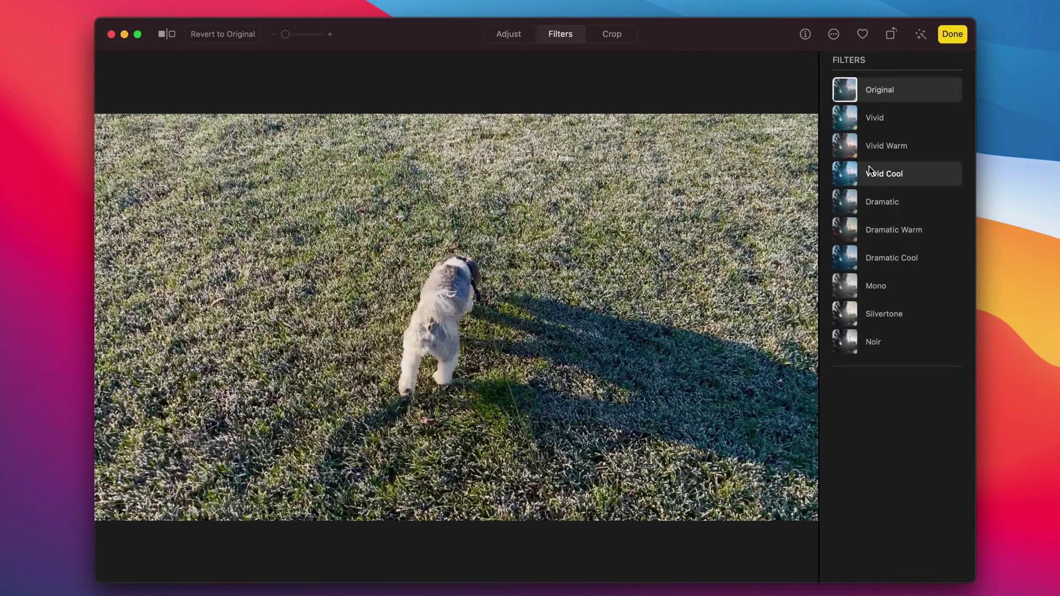
left_click(875, 145)
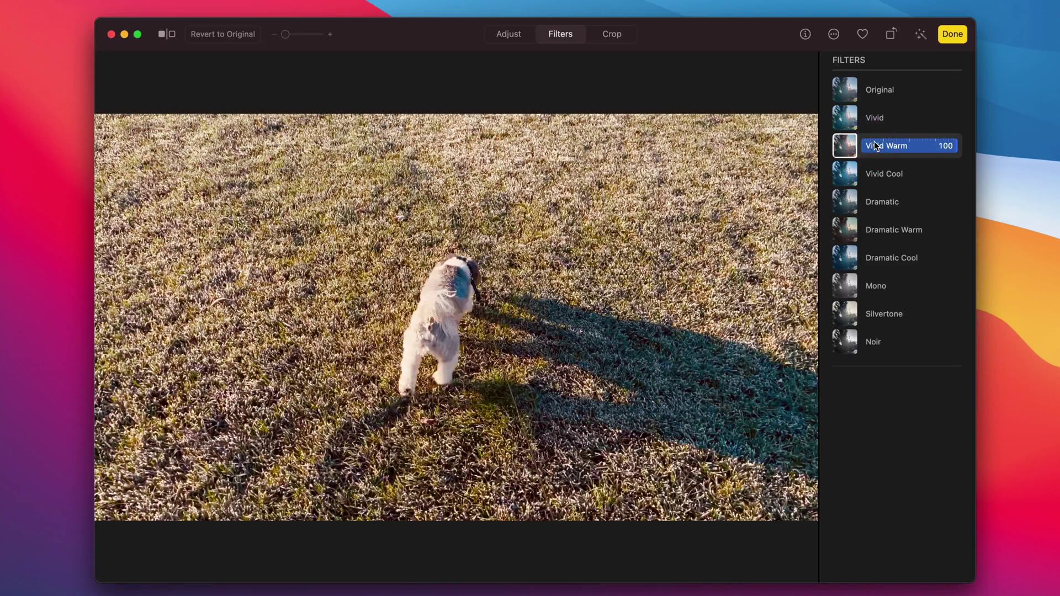
left_click_drag(936, 144, 899, 147)
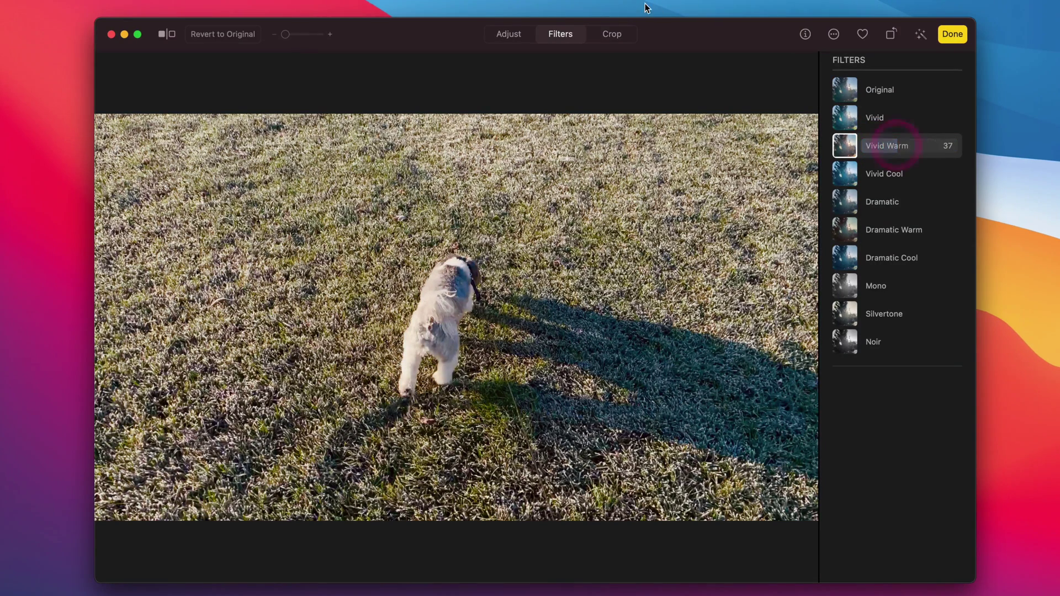
left_click(610, 37)
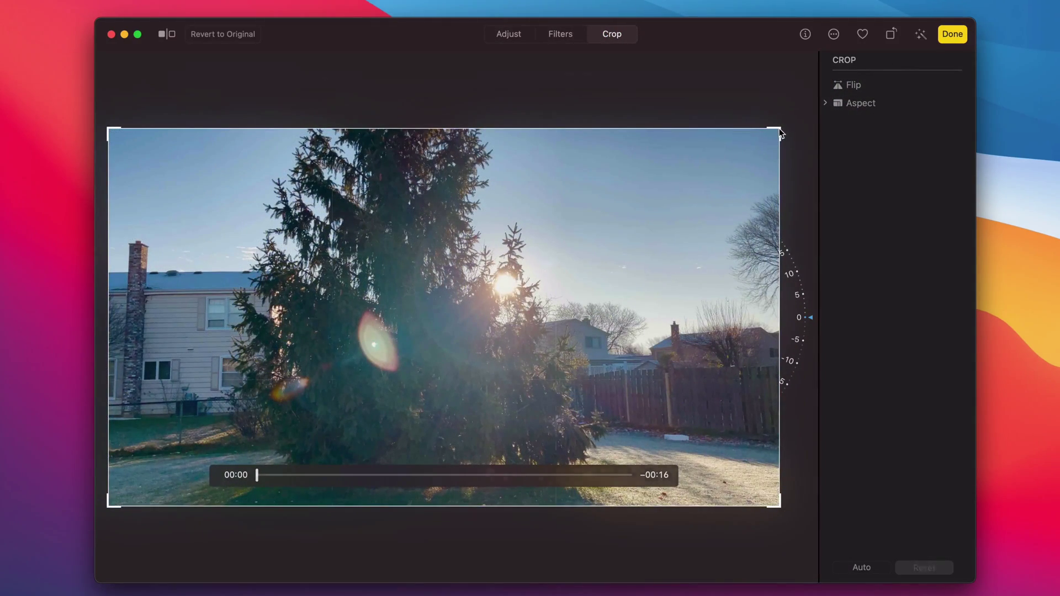
- Crop the video to its left part, straighten it slightly, save, and return to Demo Album
left_click_drag(779, 128, 624, 195)
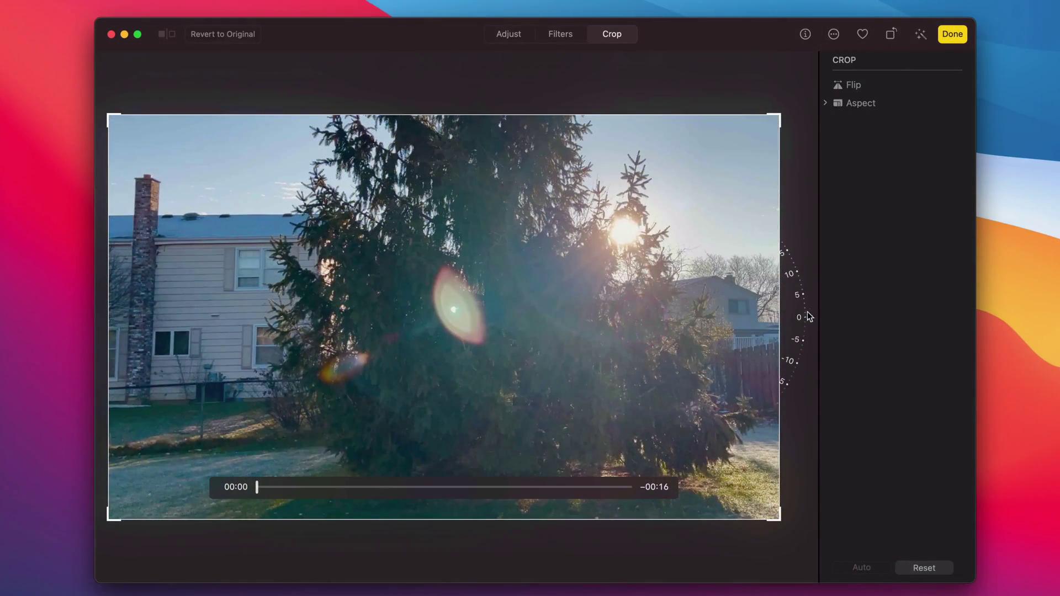
left_click_drag(806, 319, 819, 266)
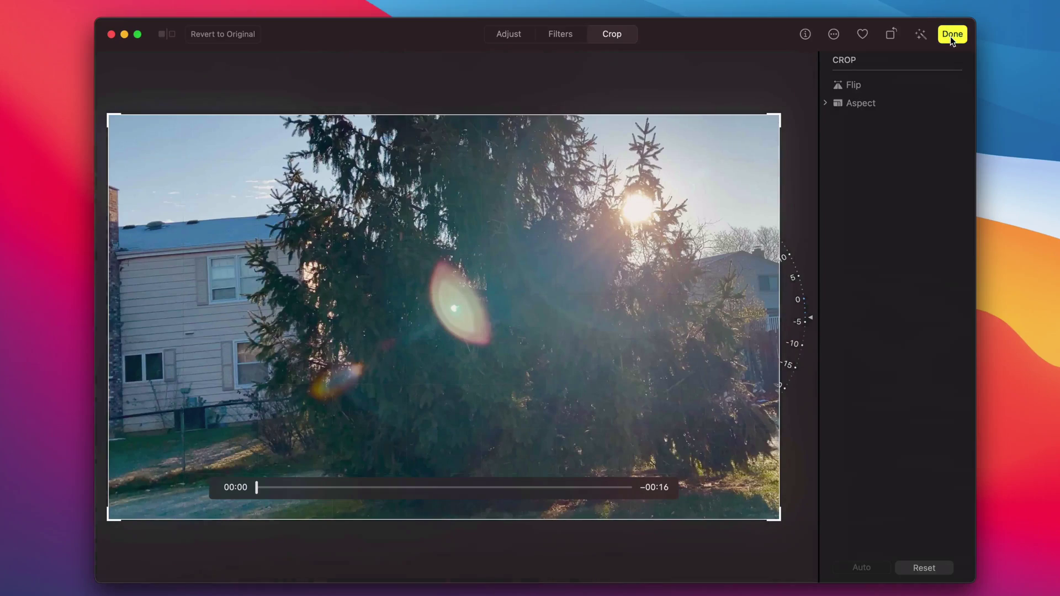
left_click(953, 34)
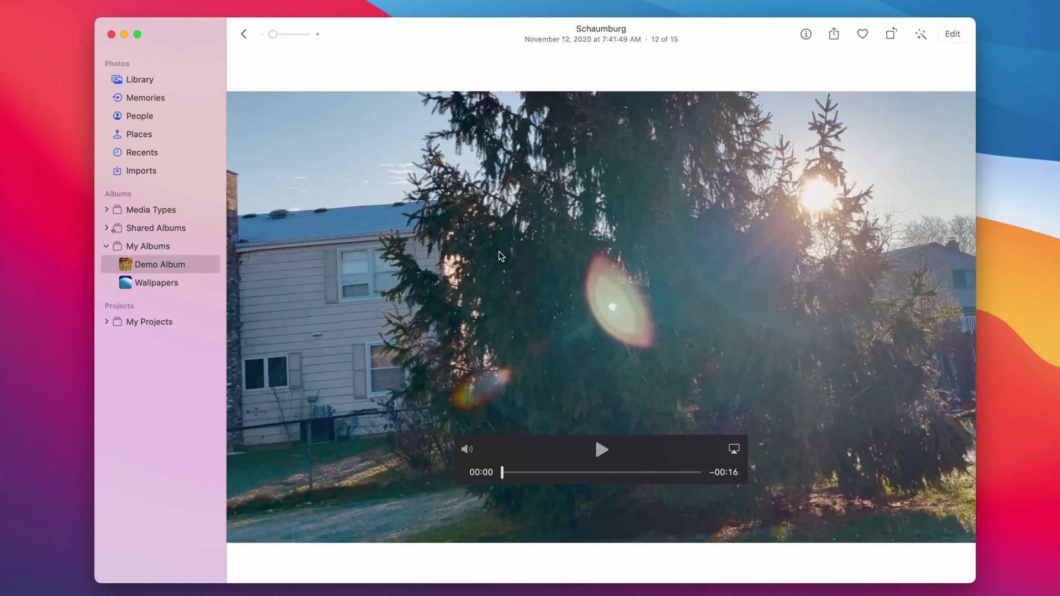
double_click(499, 253)
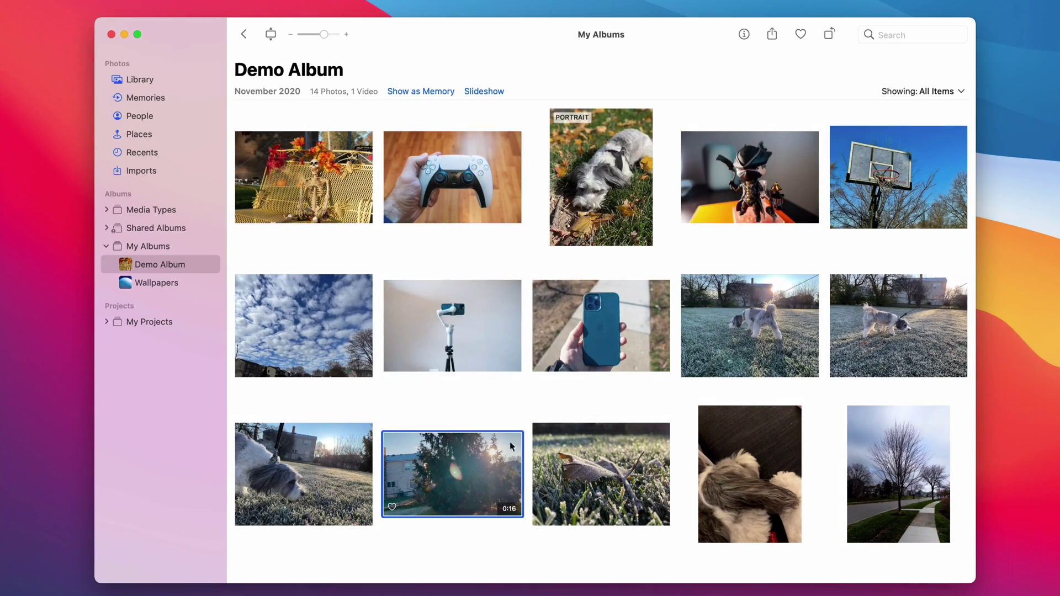
- Click an empty spot in the Demo Album grid to deselect the tree video
left_click(533, 254)
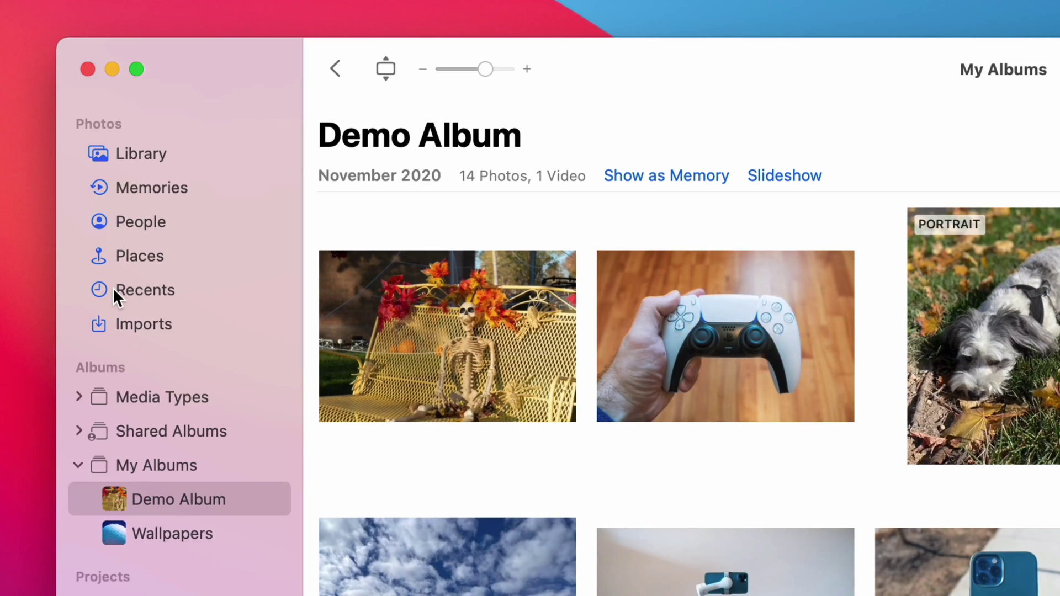
- Launch System Preferences via Spotlight 'sys', open General, and pick the Multicolor accent colour
key("super+space")
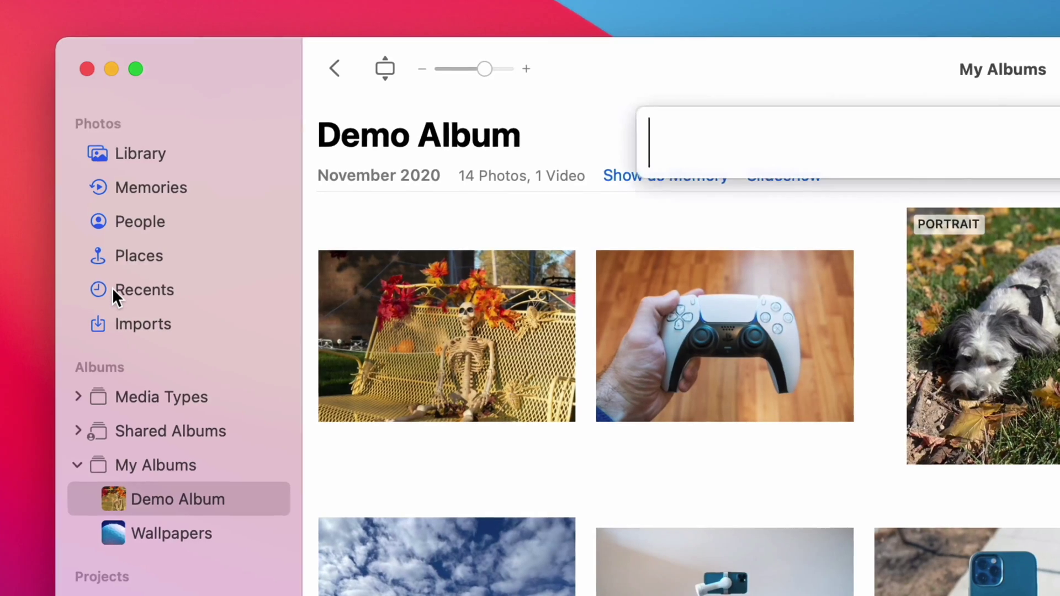
type("sys")
key("Return")
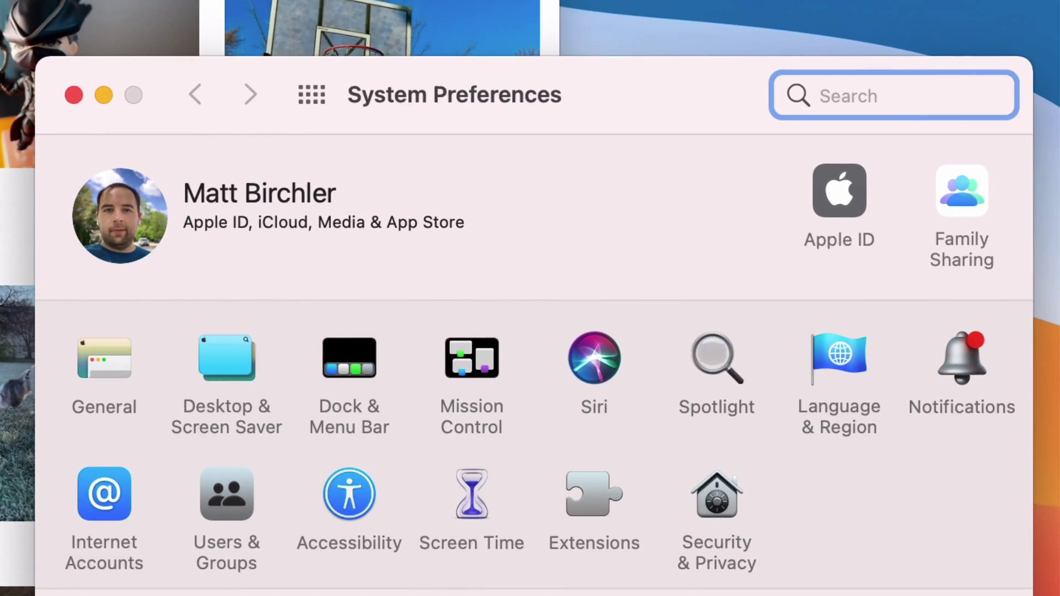
left_click(98, 357)
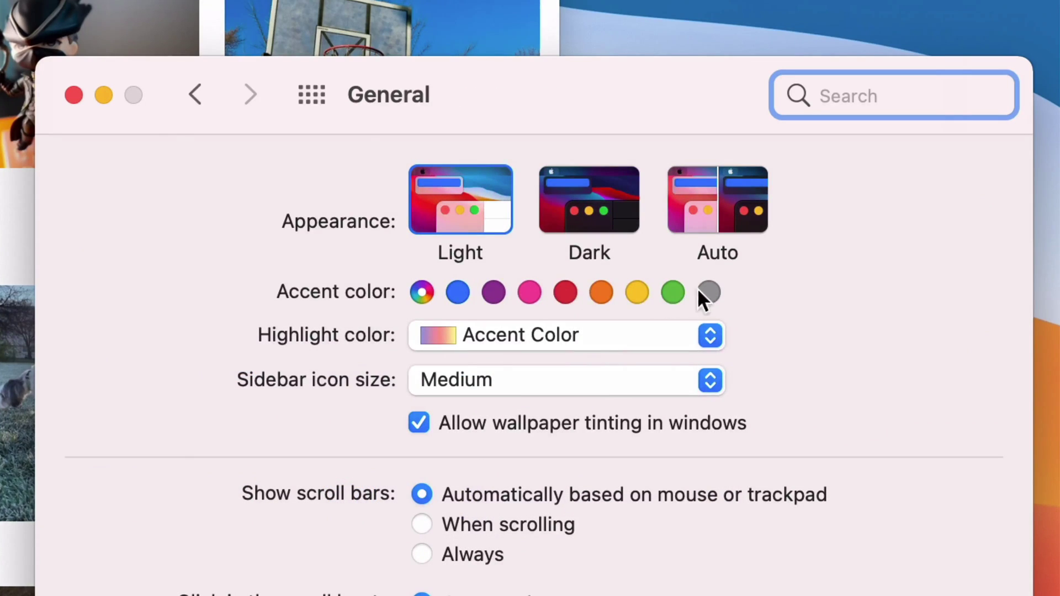
left_click(422, 291)
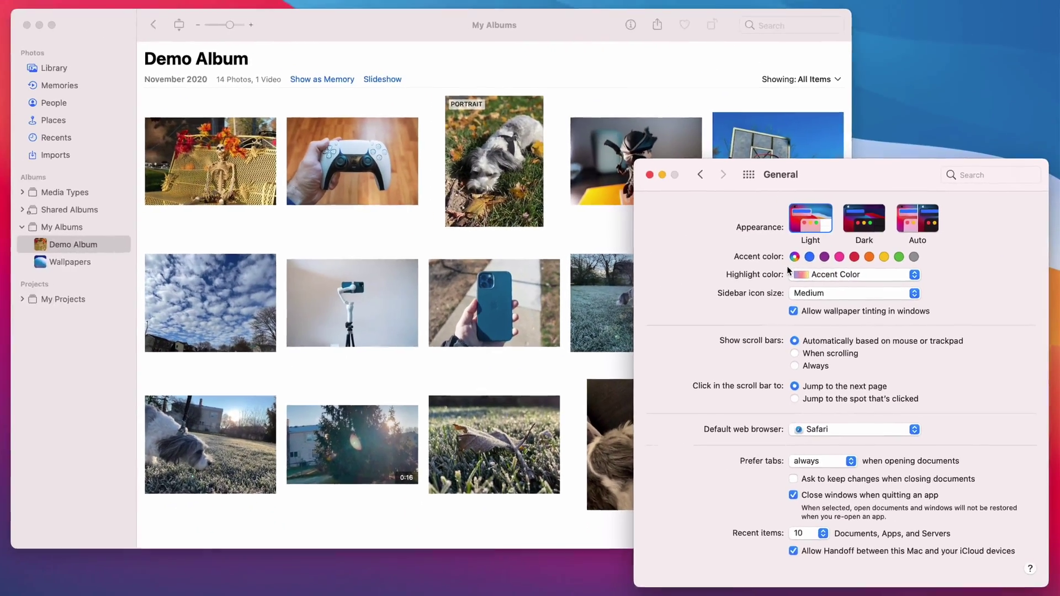
- Switch the accent colour to purple, then green, then back to blue, previewing it in Photos
left_click(825, 256)
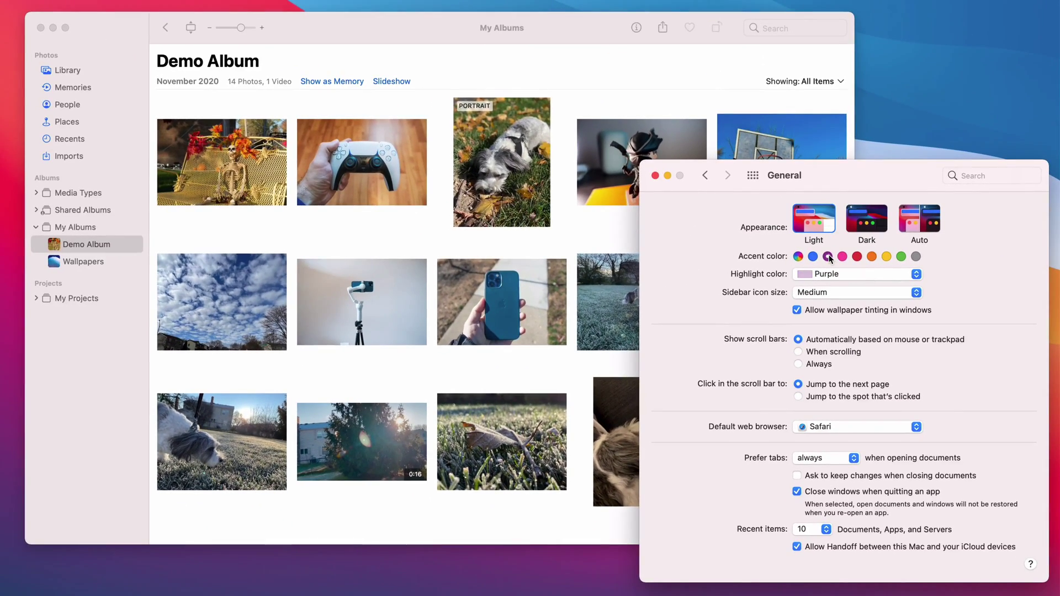
left_click(75, 336)
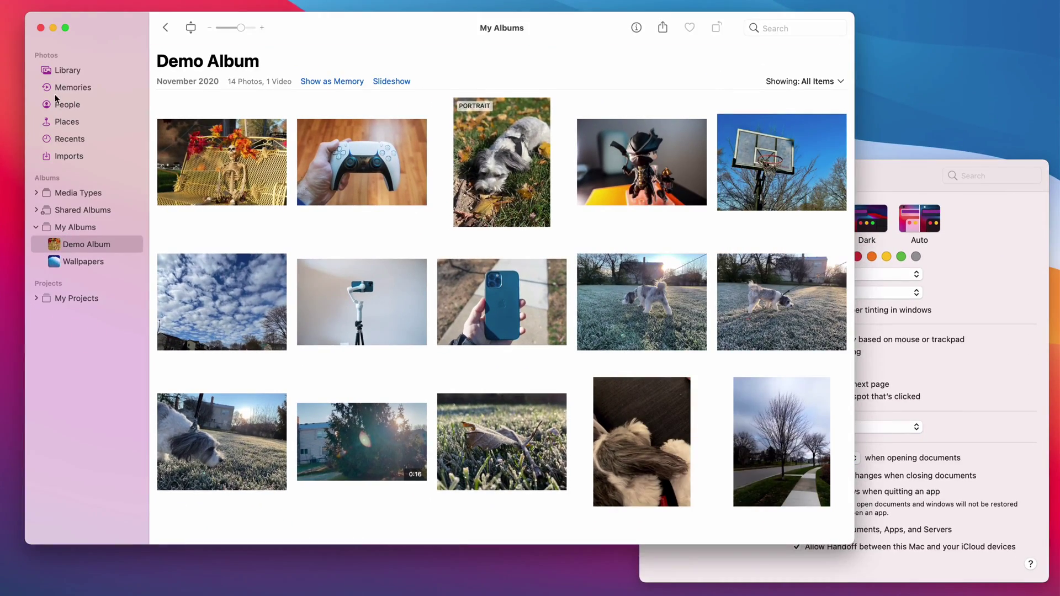
left_click(906, 178)
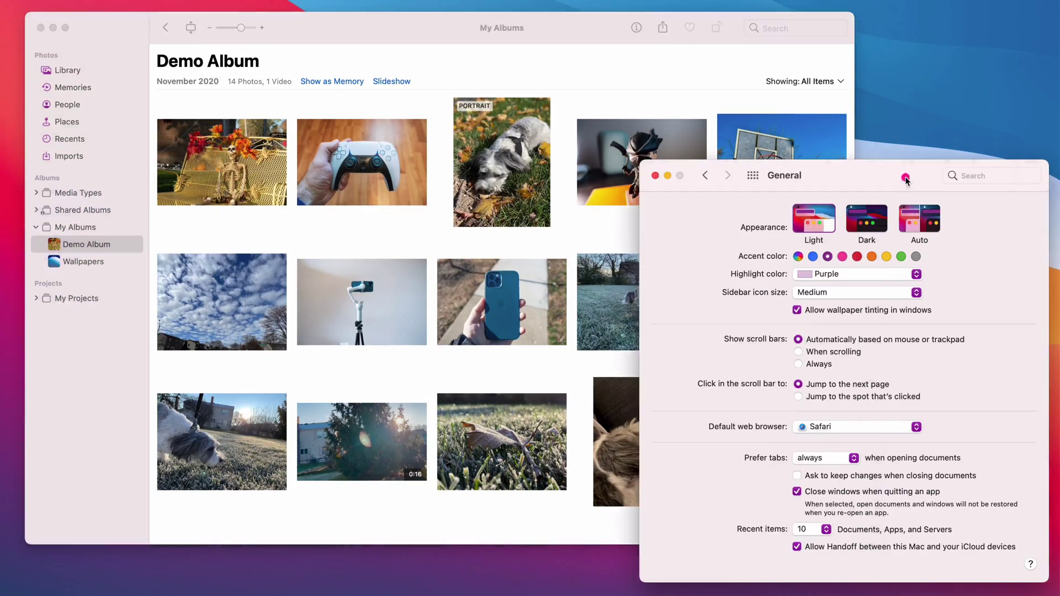
left_click(902, 257)
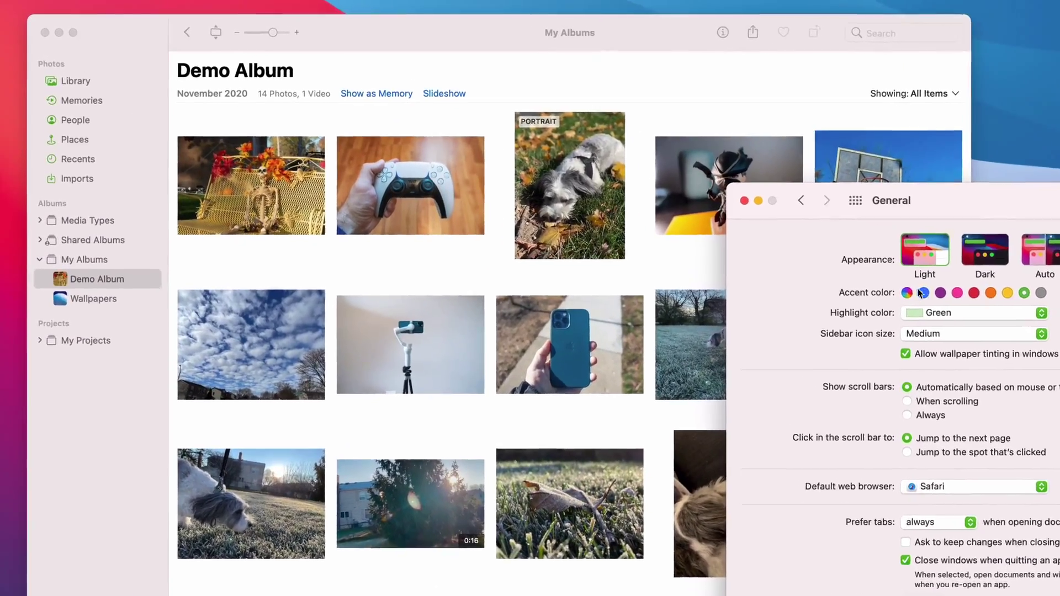
left_click(922, 292)
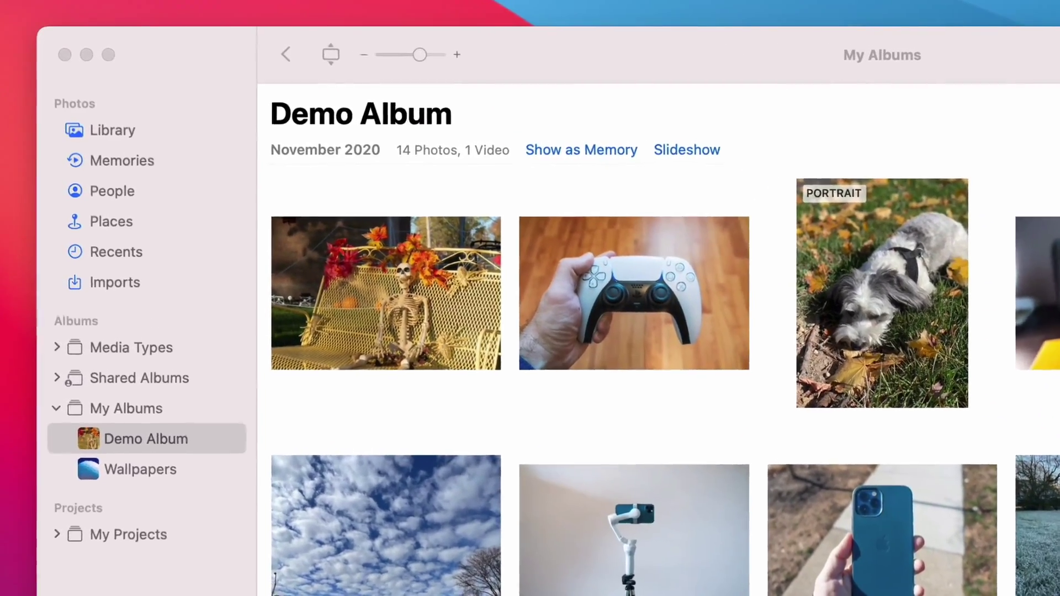
left_click(644, 149)
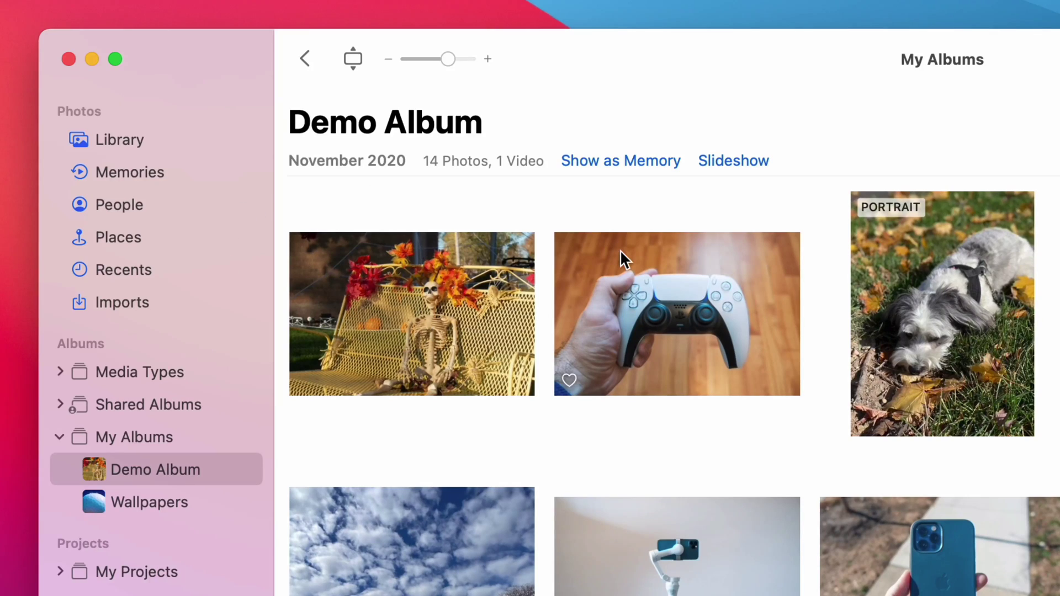
left_click(829, 117)
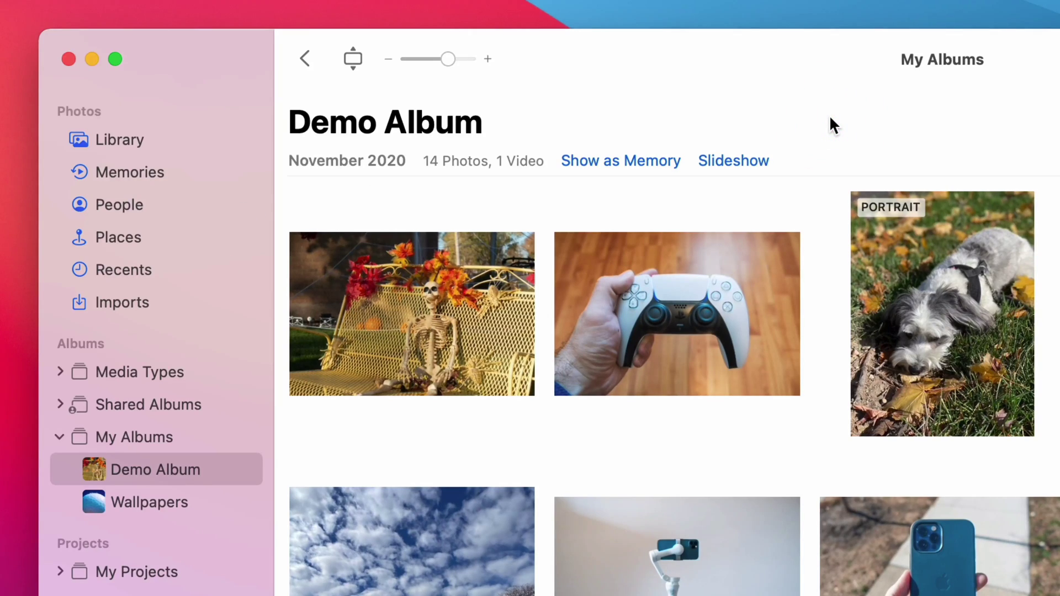